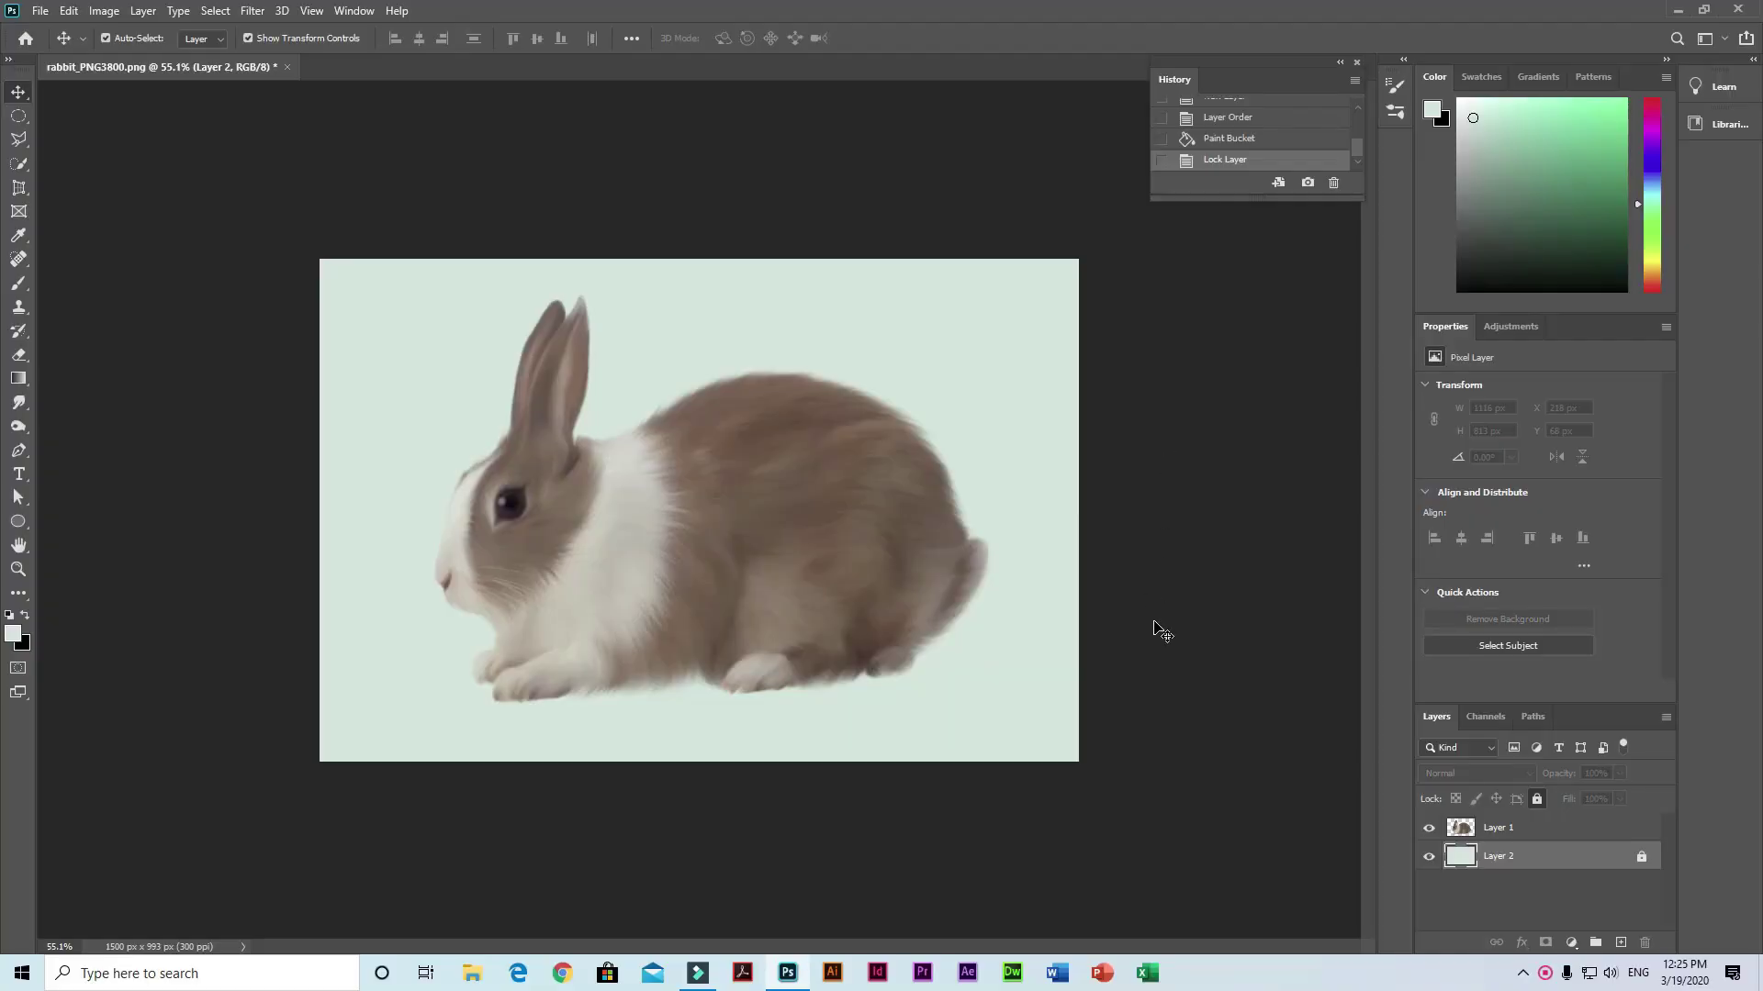
Step: With rabbit Layer 1 selected, bring up the Filter menu's Blur Gallery choices
click(757, 472)
click(251, 10)
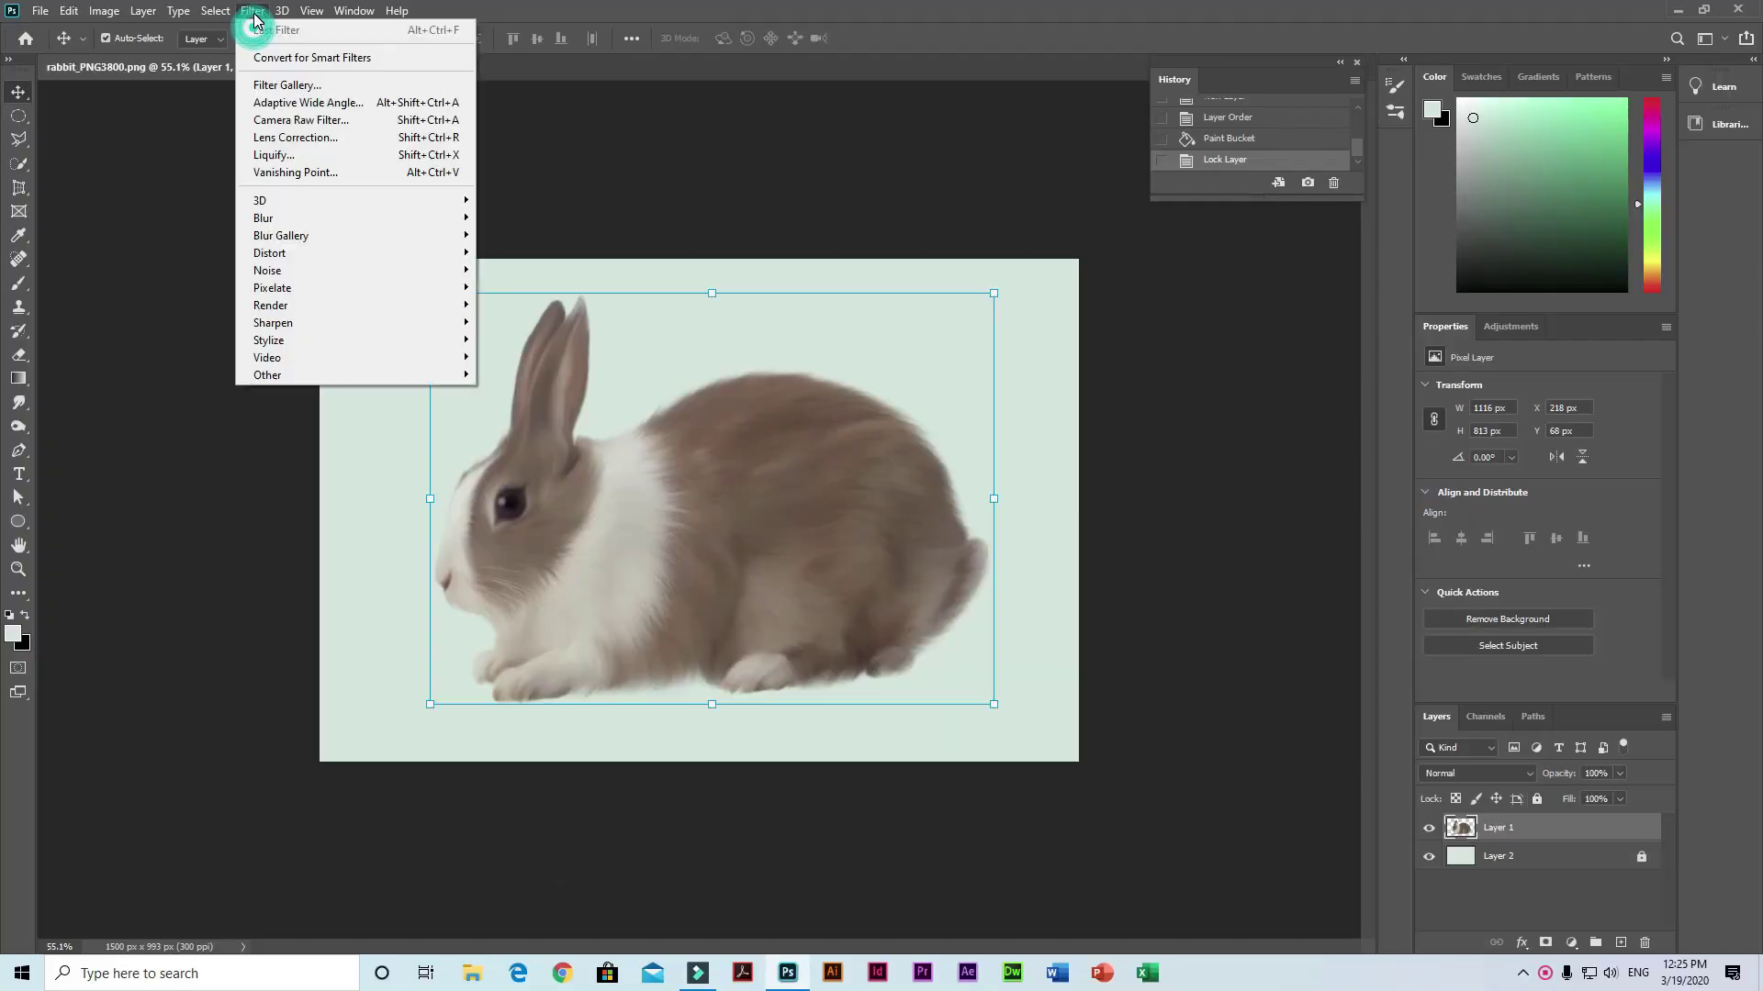
mouse_move(281, 235)
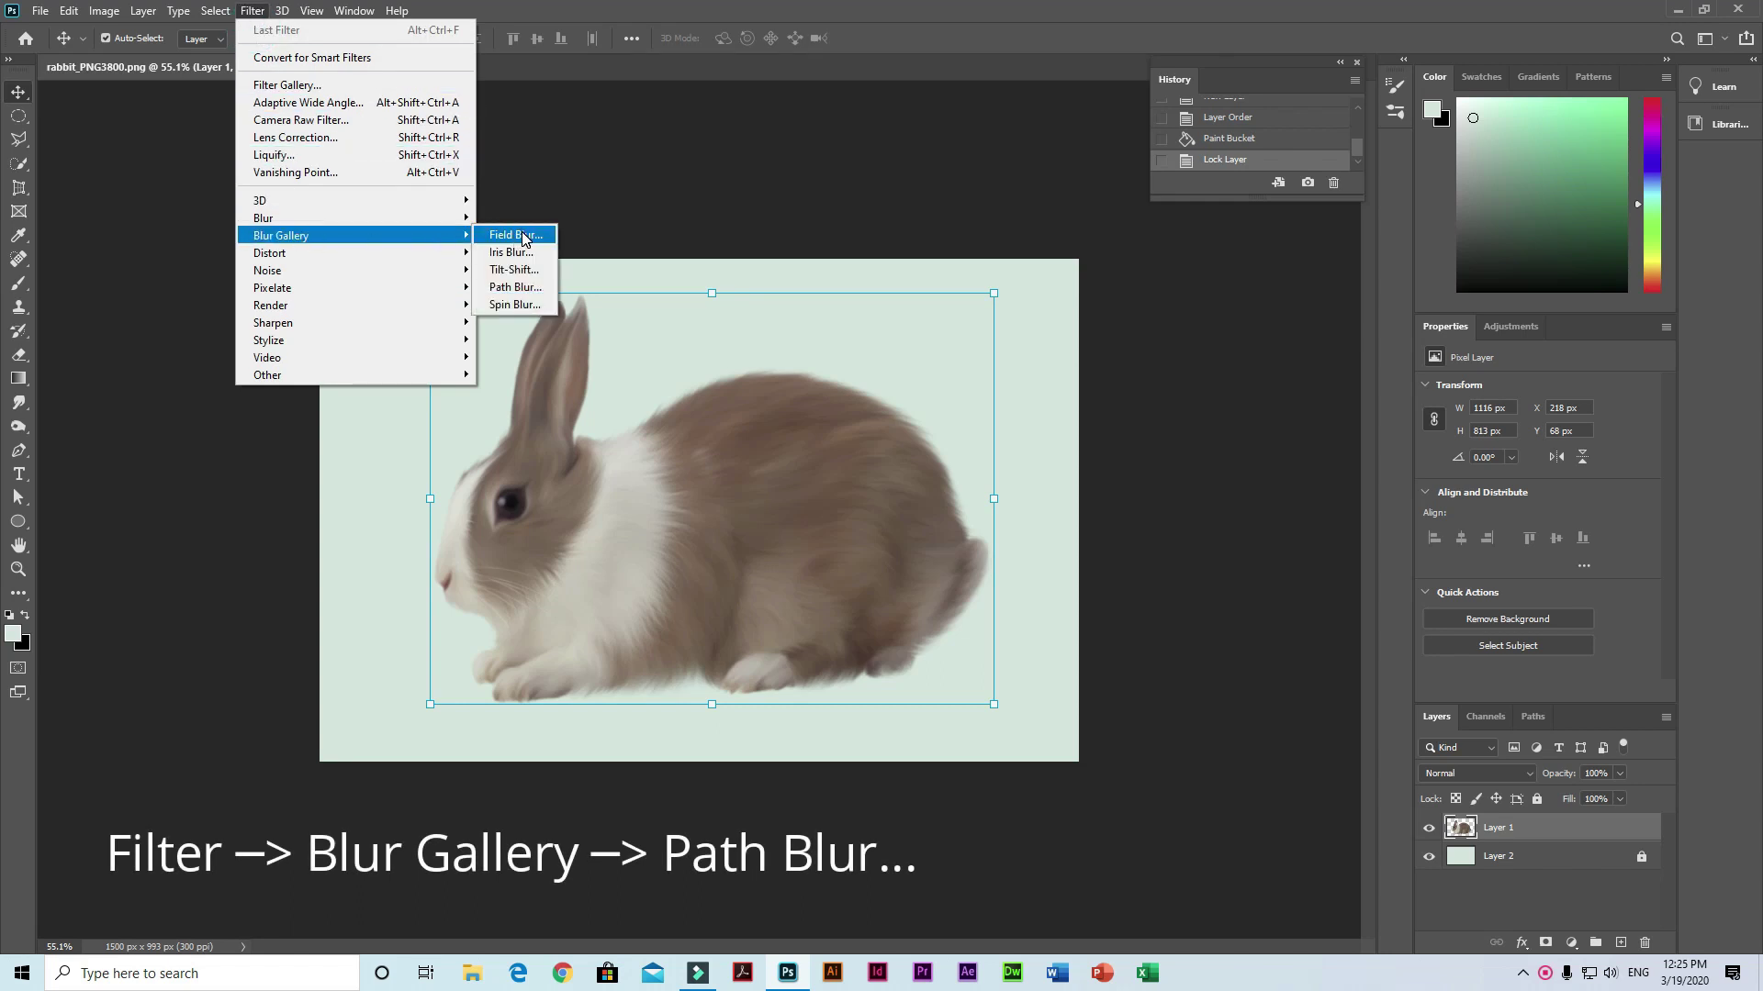
Step: Start a Path Blur on the rabbit: Speed 379%, Taper 17%, Centered Blur off
click(511, 287)
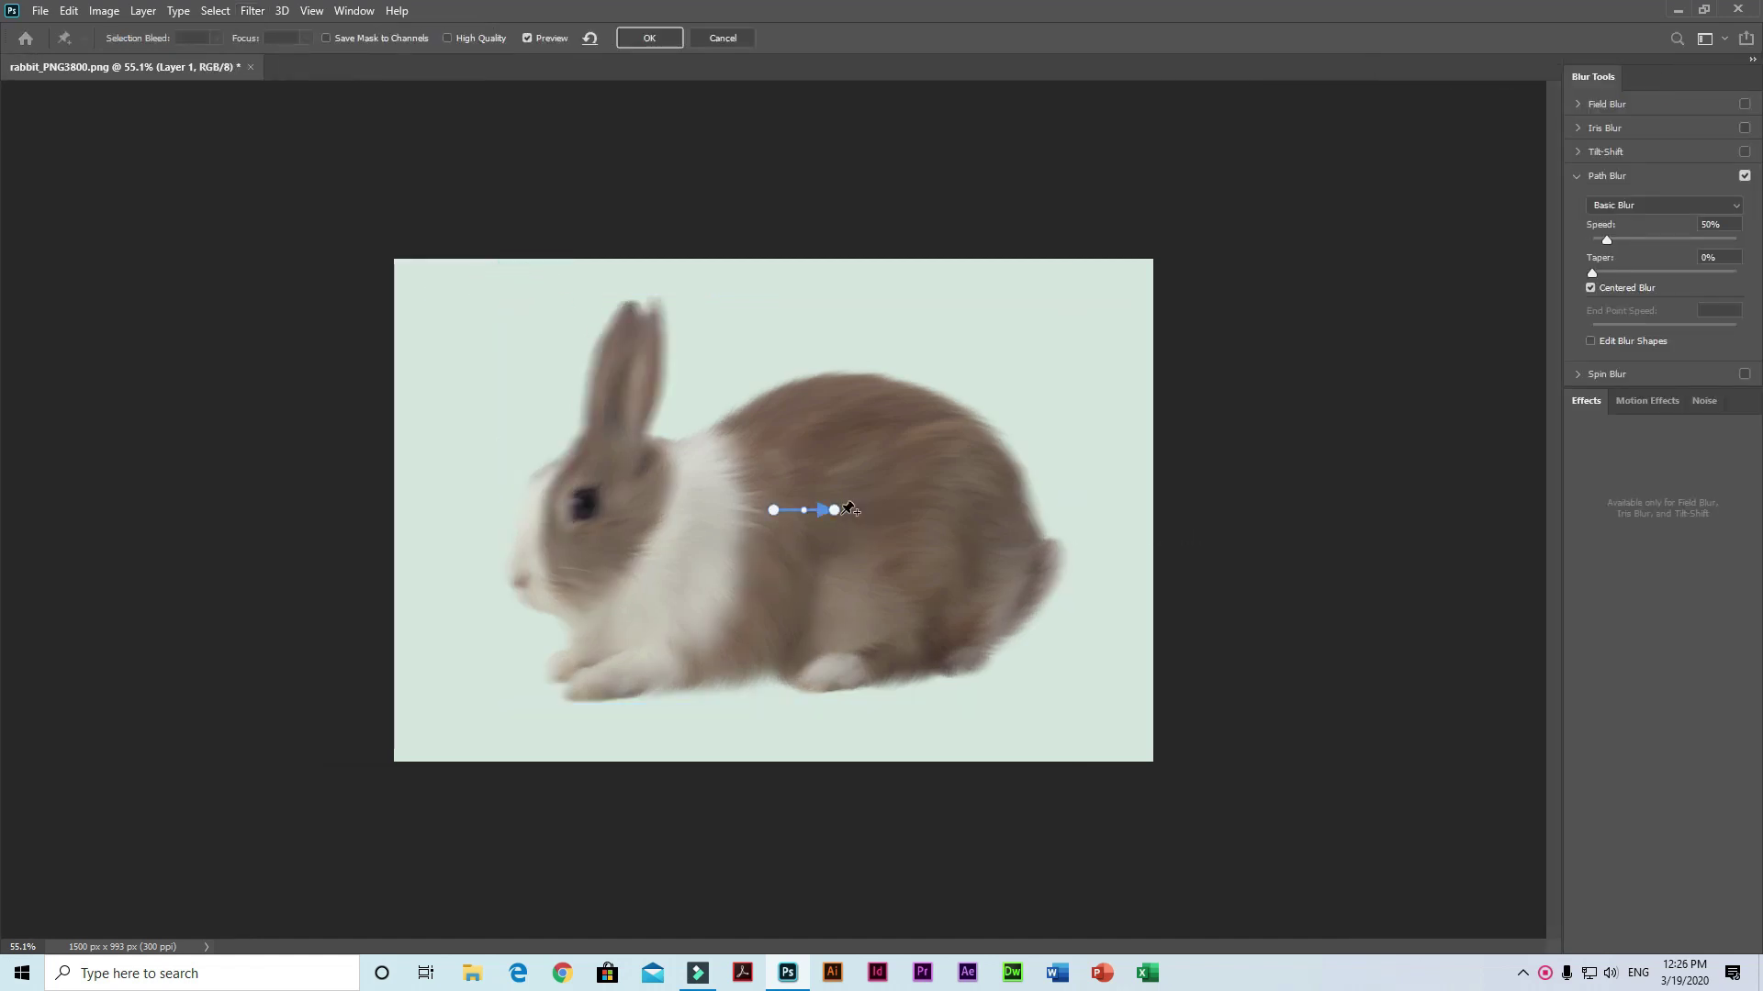
drag(834, 512, 970, 517)
drag(1609, 241, 1667, 239)
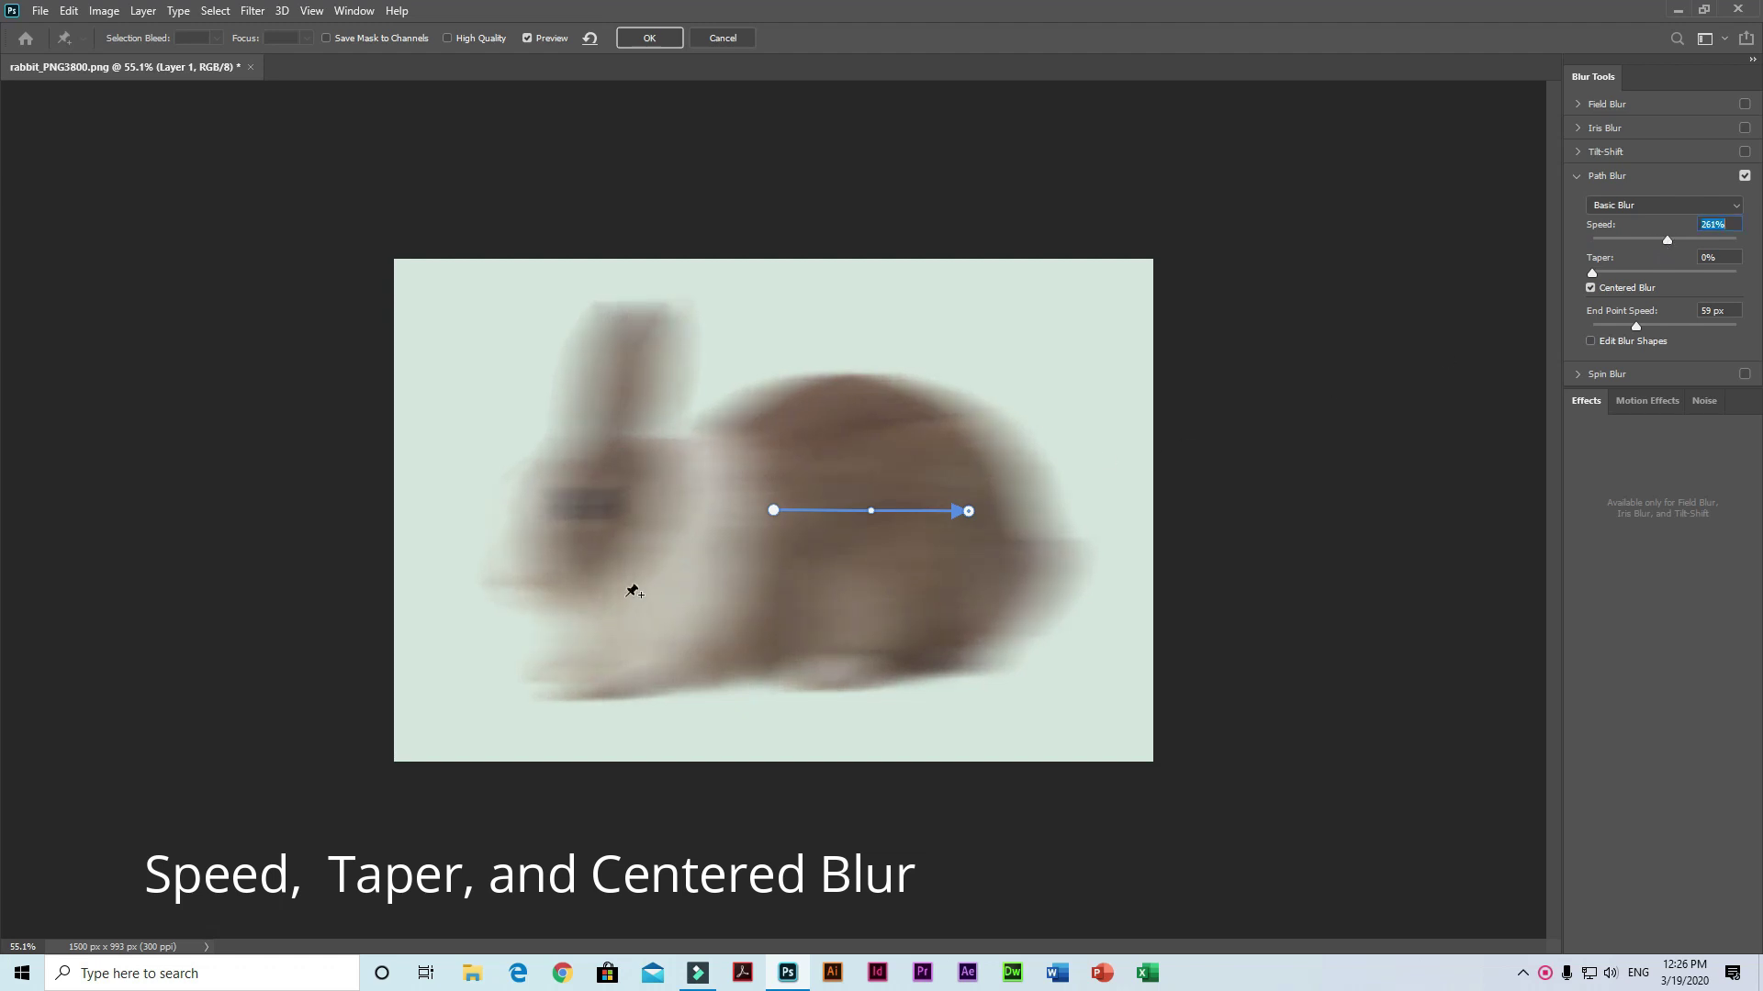
drag(1593, 274, 1633, 274)
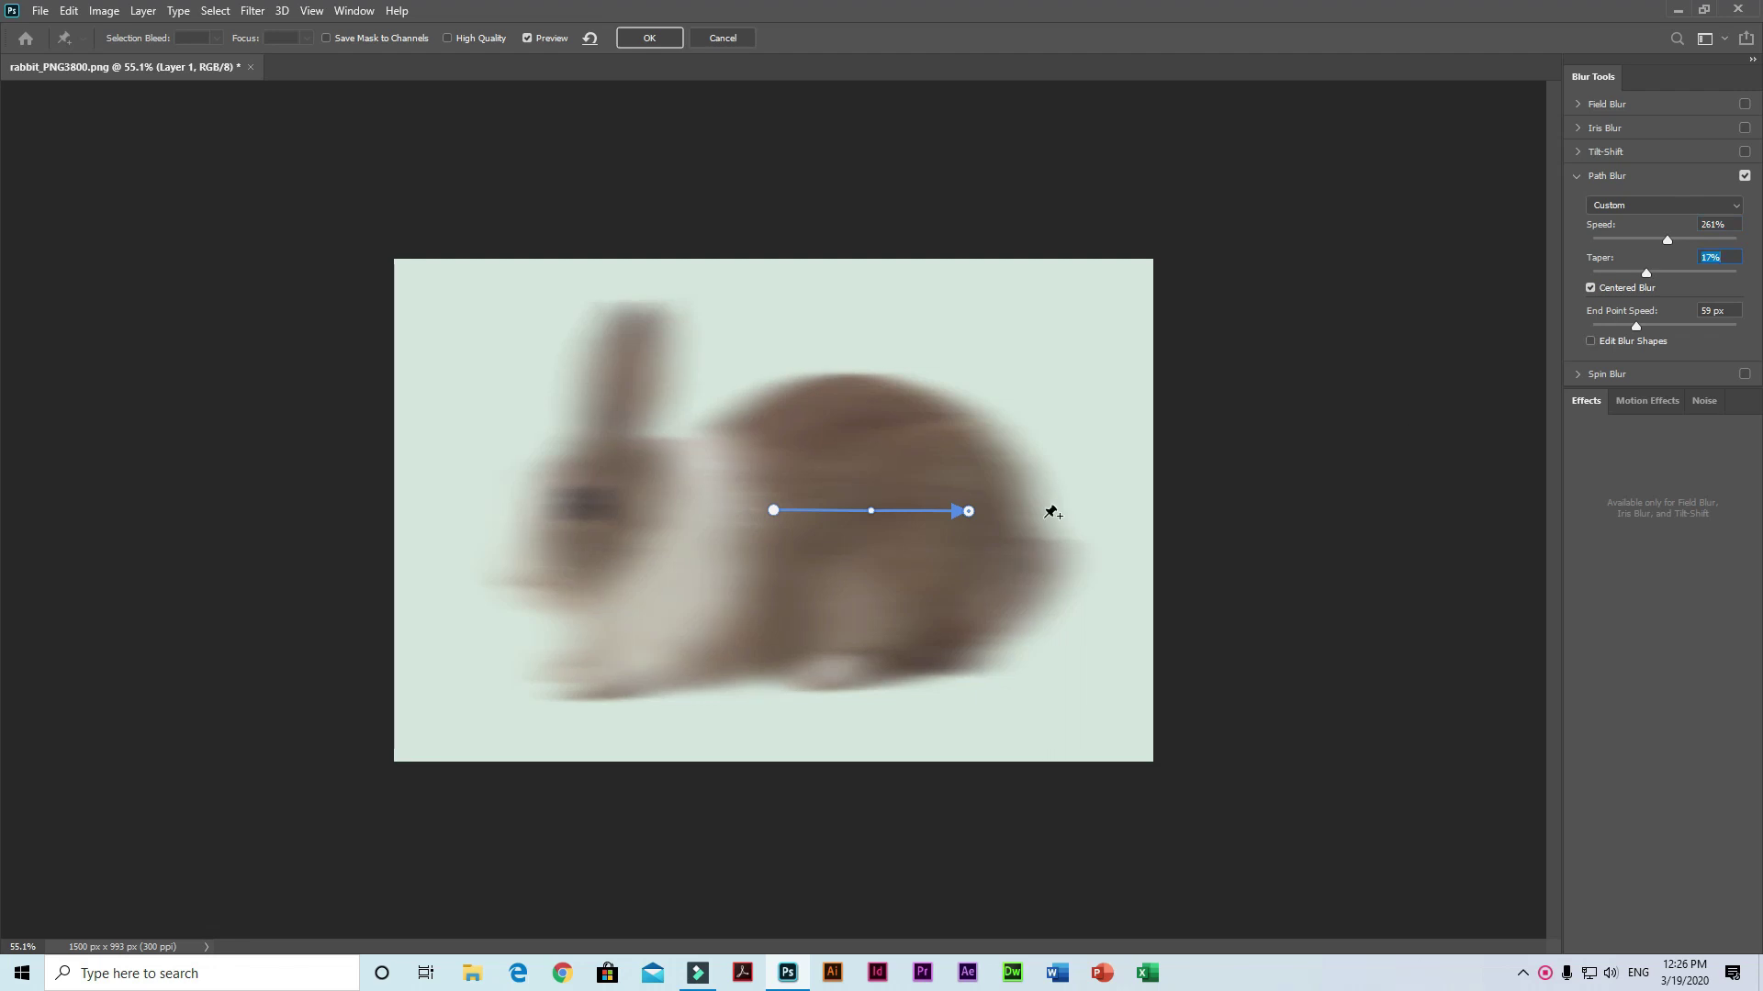
click(1590, 289)
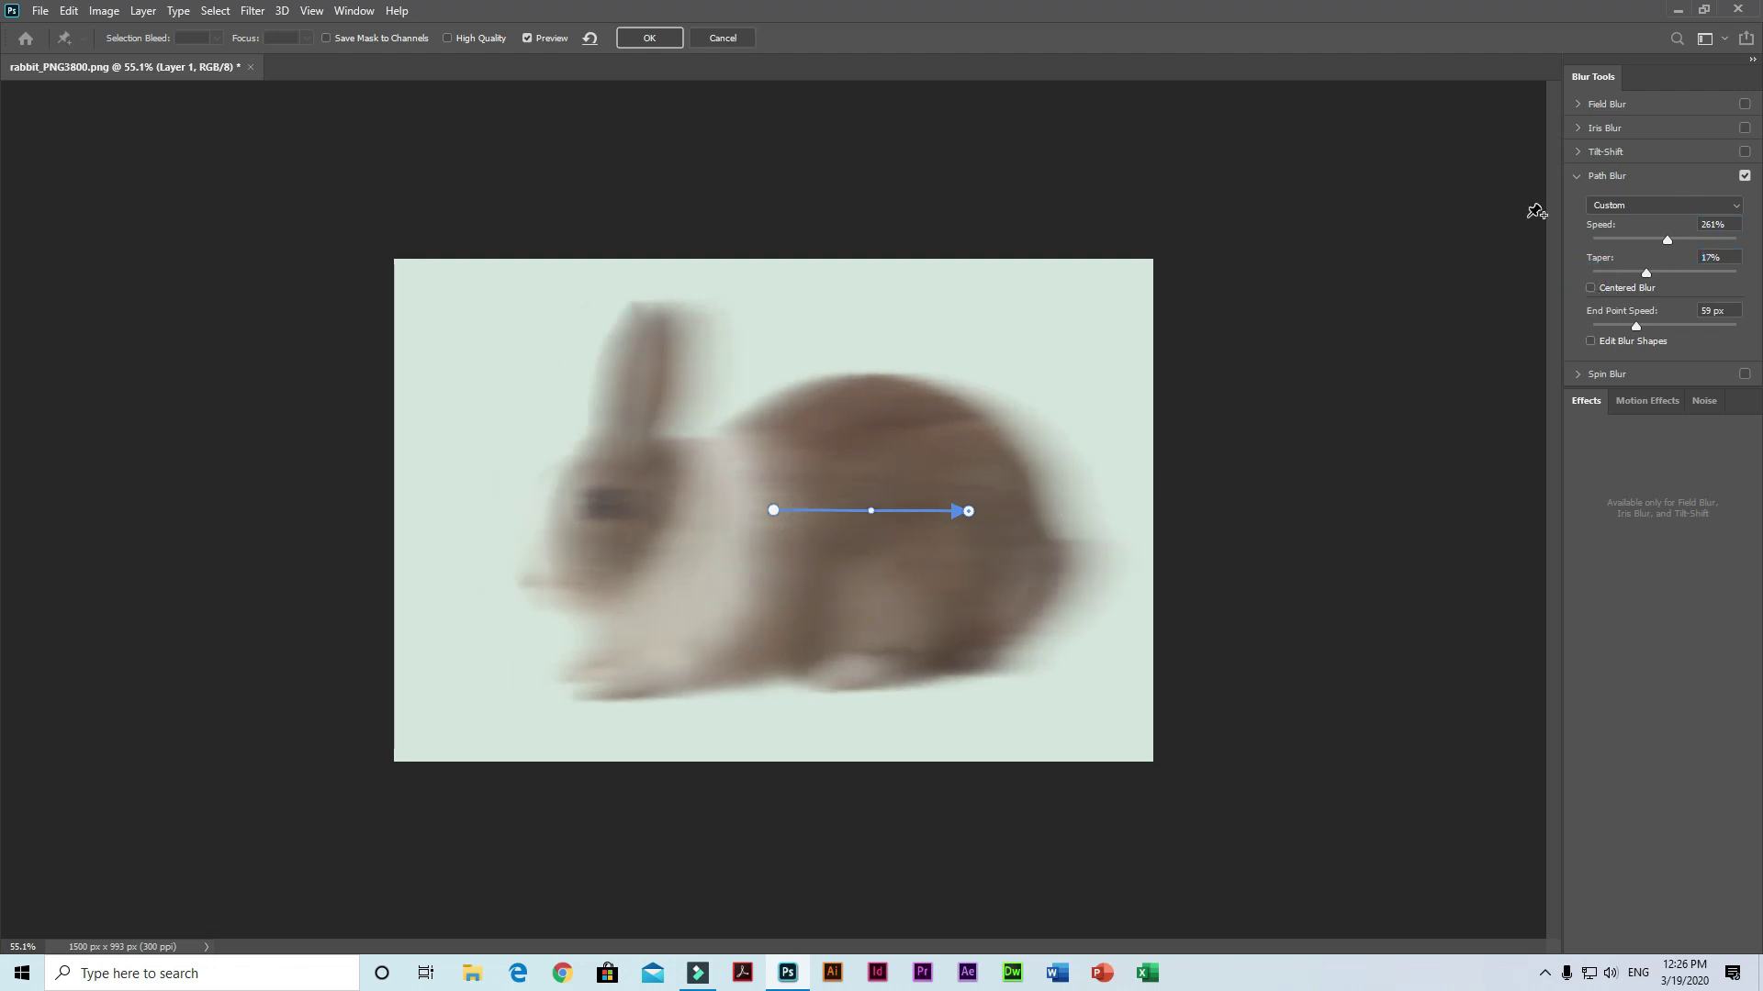
drag(1667, 240, 1700, 241)
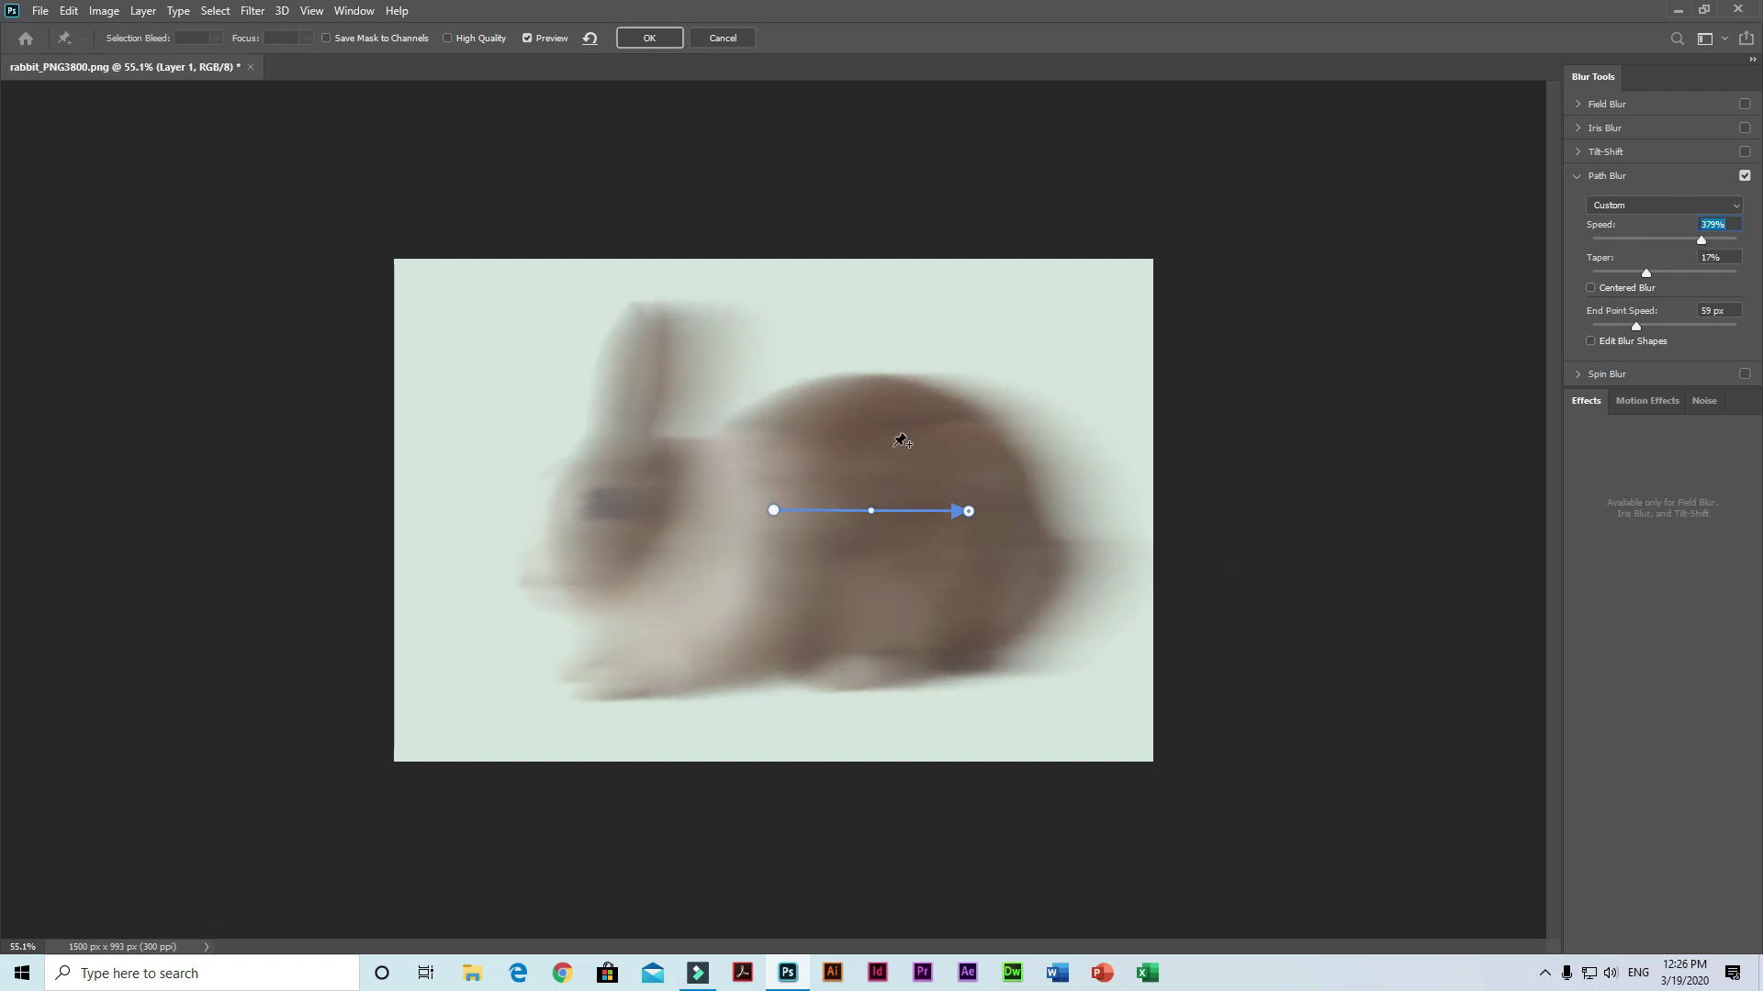
Step: Bend the blur path into a curve sweeping up and to the right
drag(968, 510, 1016, 438)
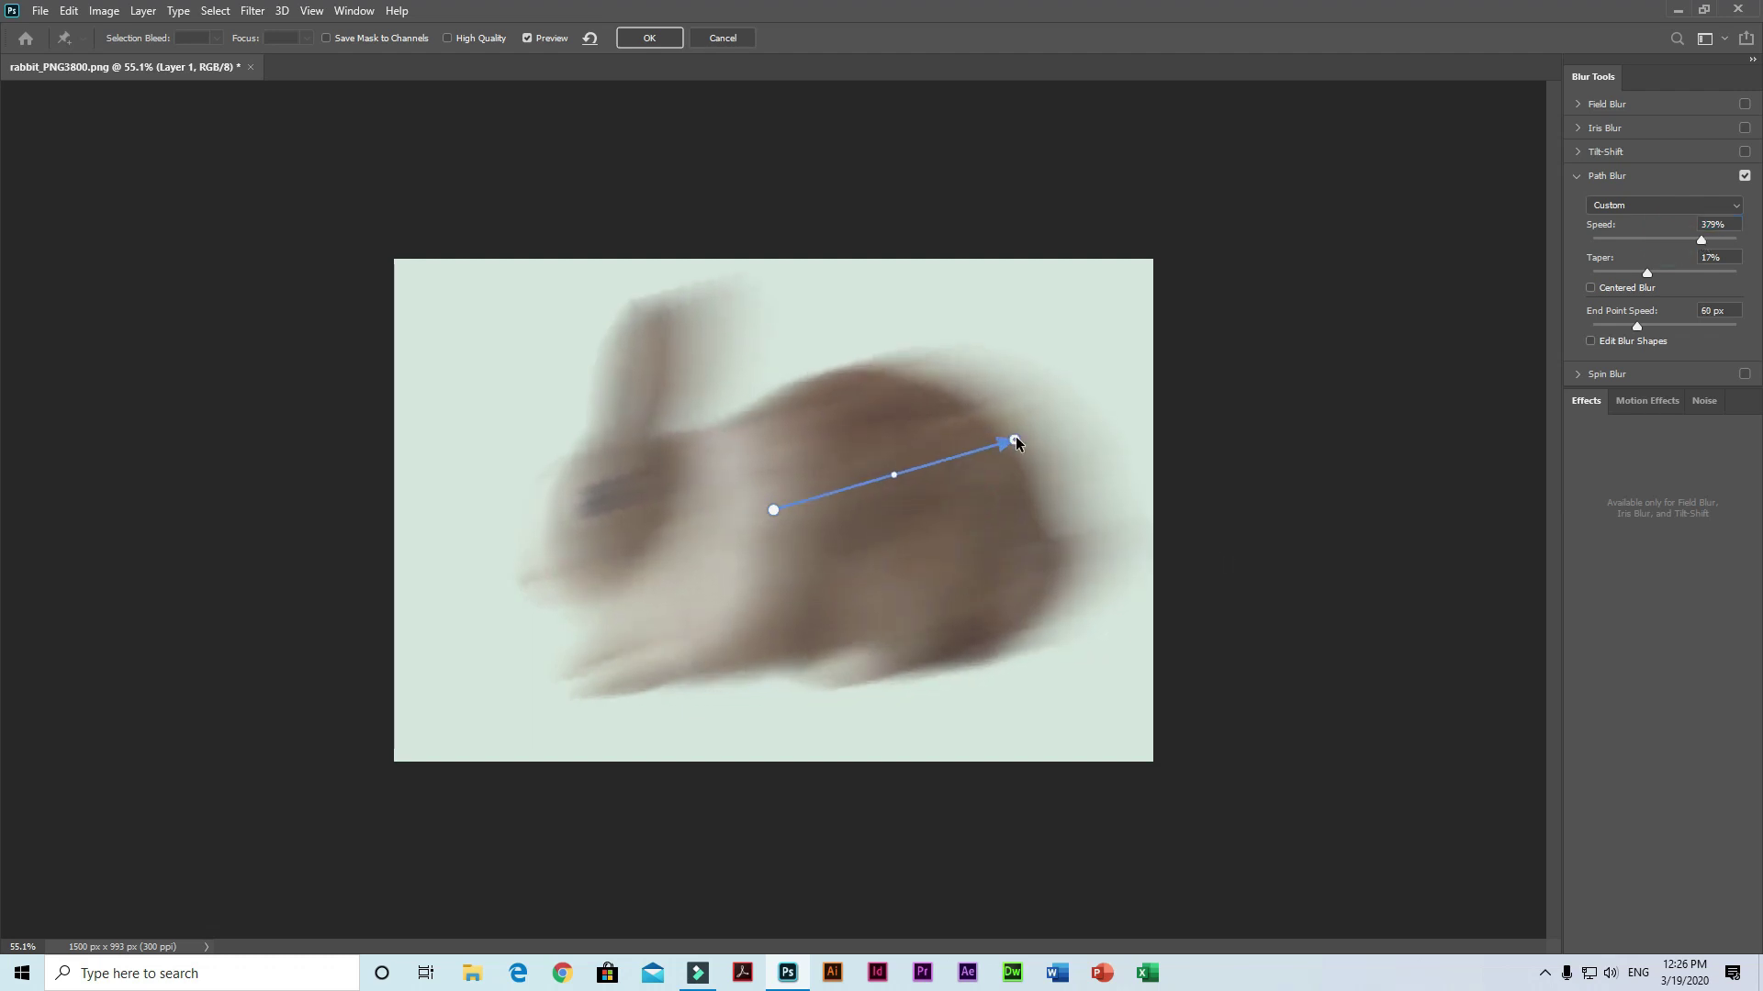
mouse_move(900, 480)
mouse_down()
mouse_move(931, 595)
mouse_move(810, 372)
mouse_up()
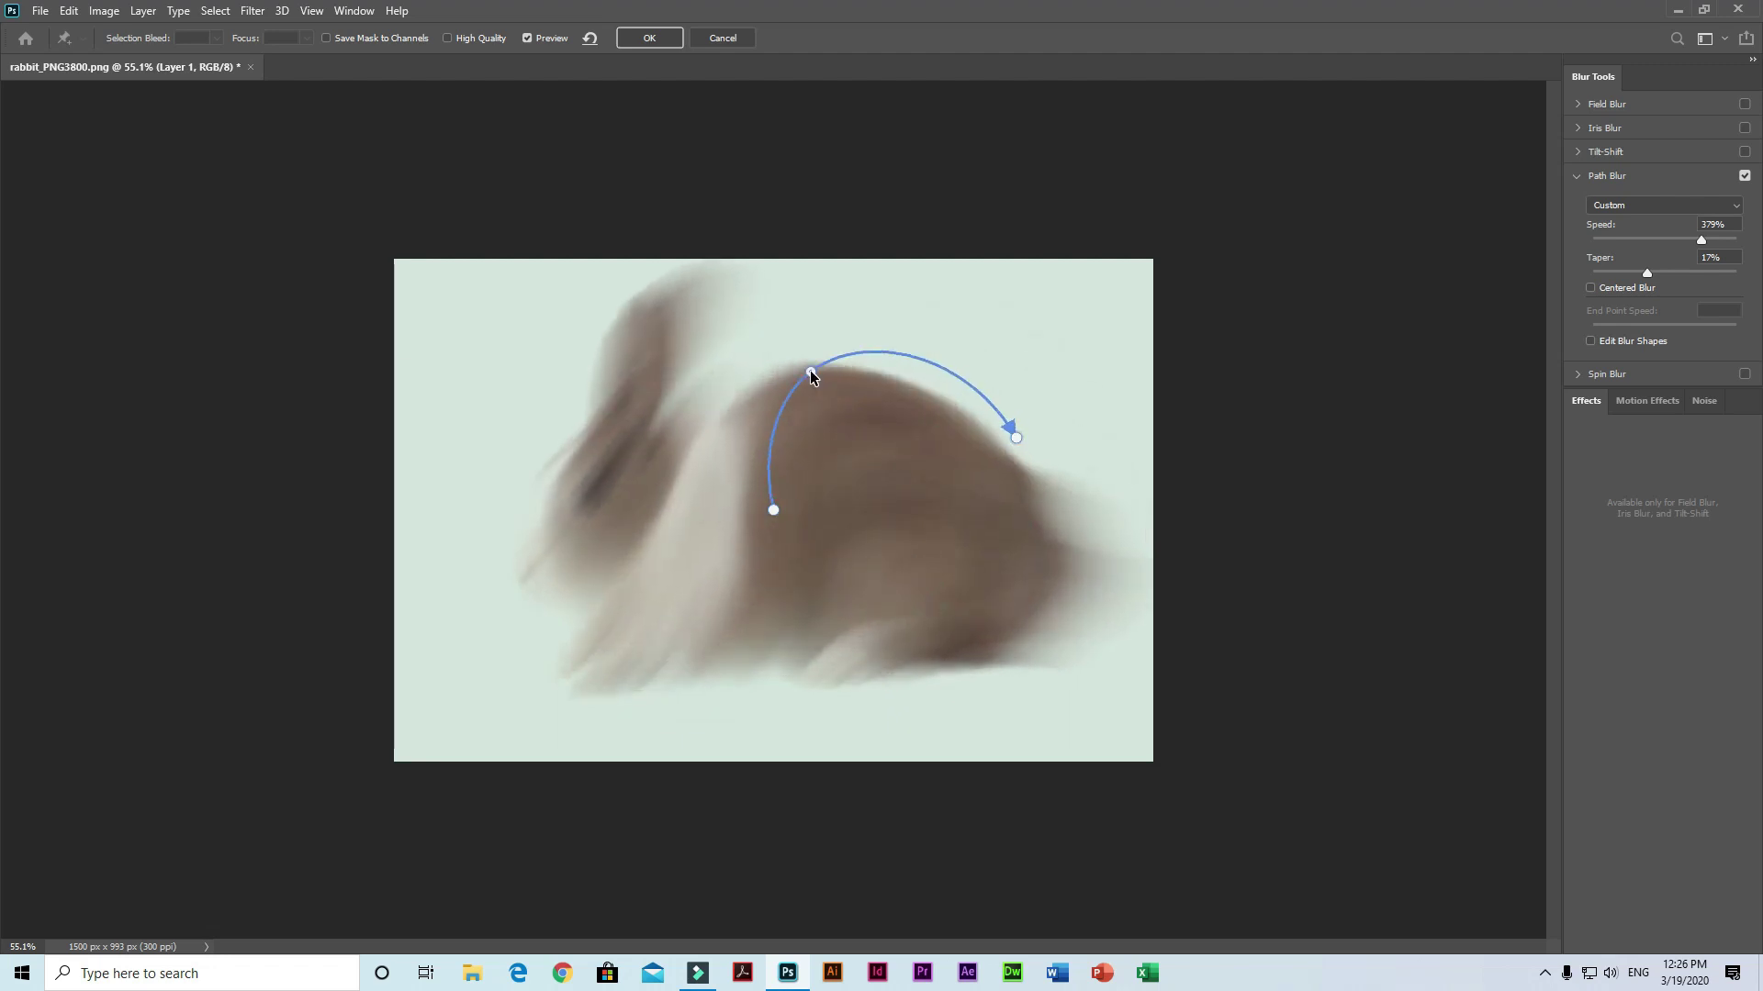
drag(1016, 438, 1099, 298)
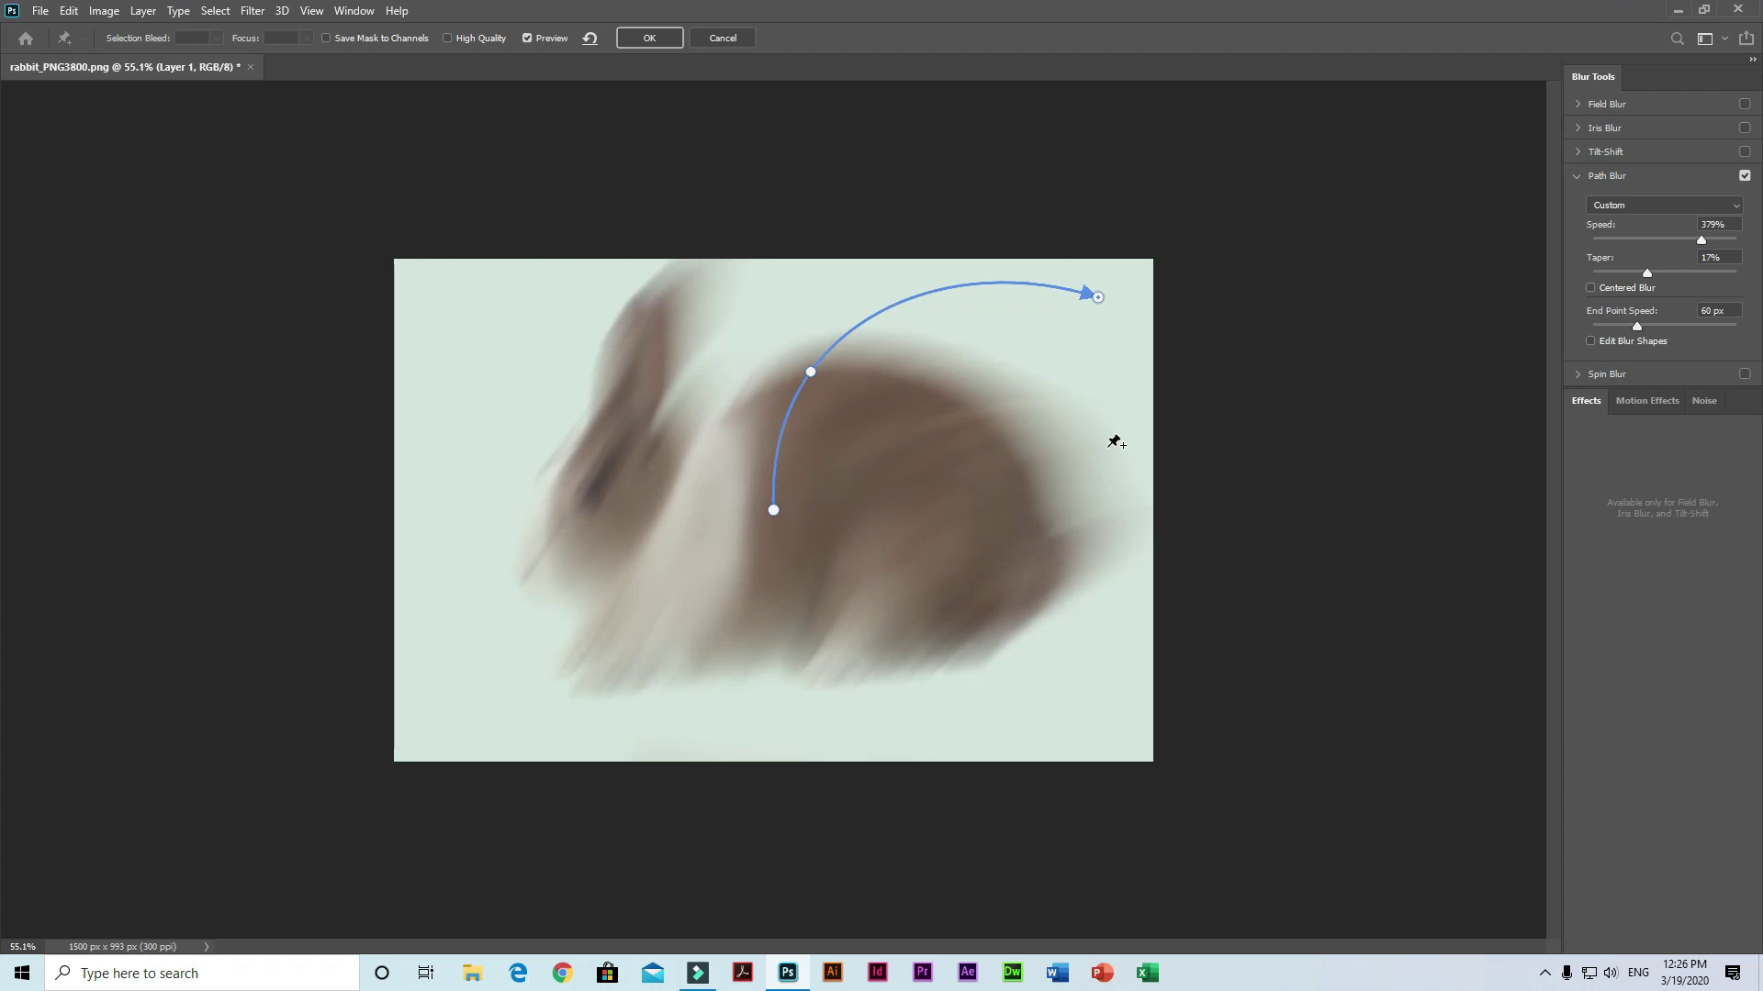
Step: Commit the curved Path Blur on the rabbit with OK
click(658, 42)
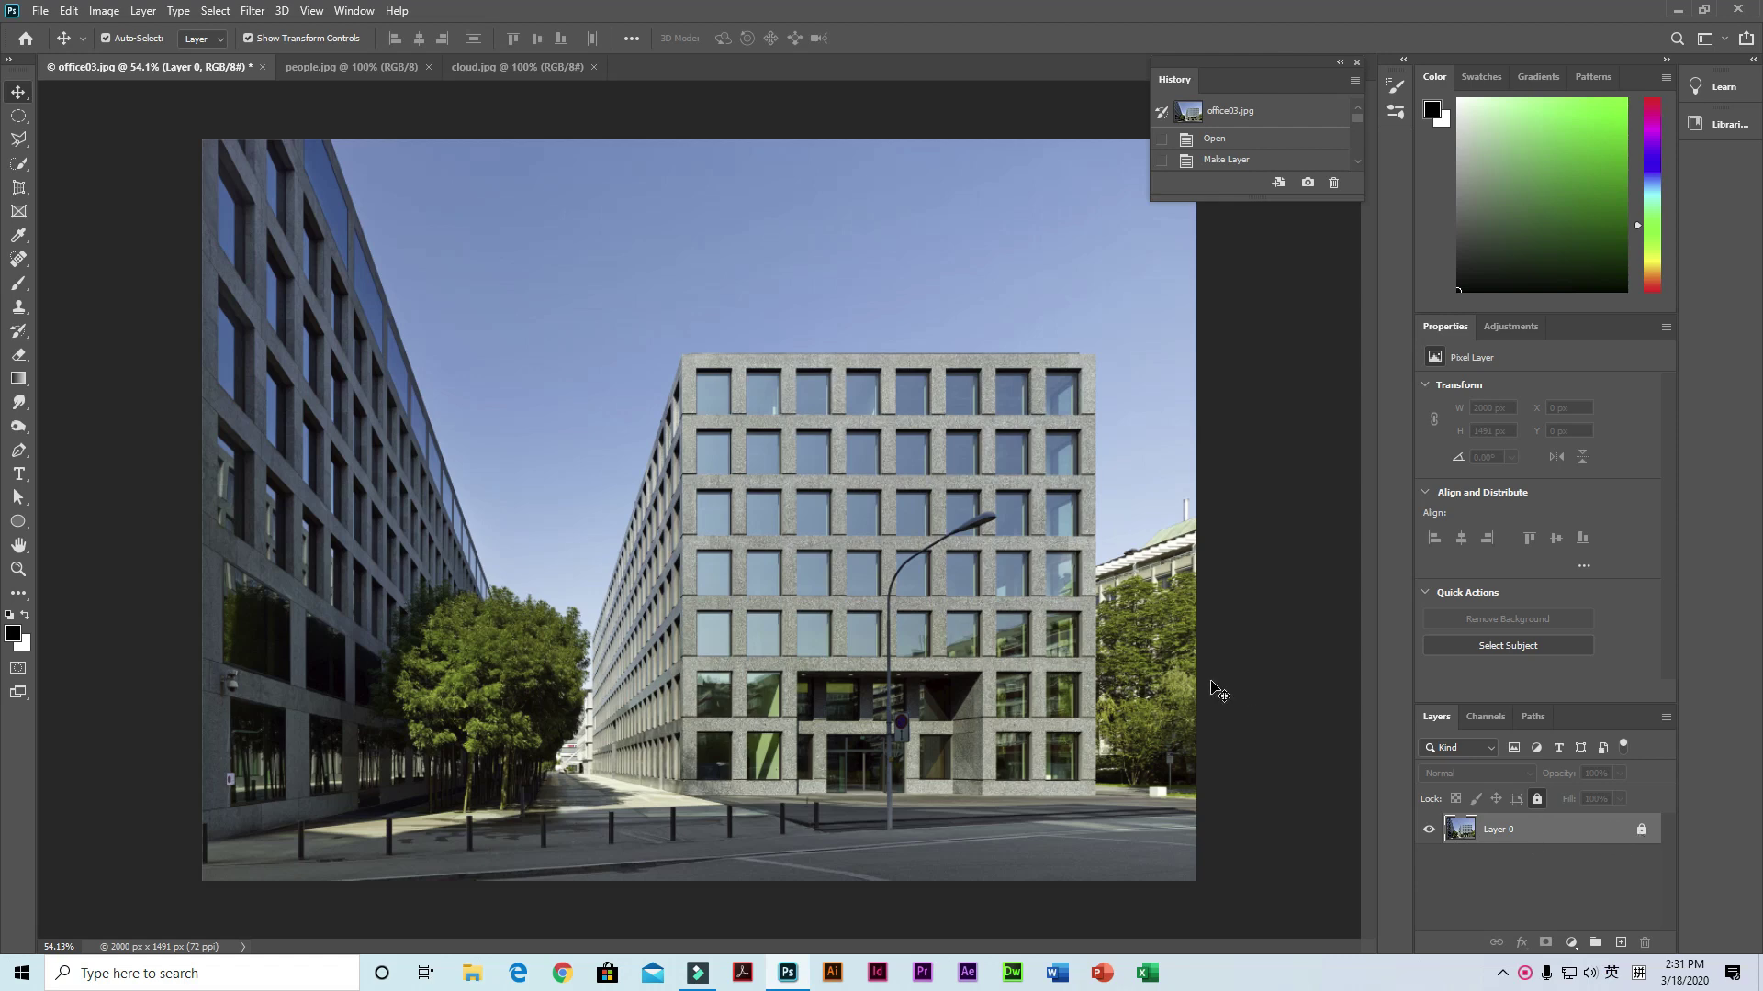
Step: Duplicate Layer 0 as Layer 0 copy, relock and hide the original, and select the copy
click(1643, 832)
drag(1531, 831, 1621, 938)
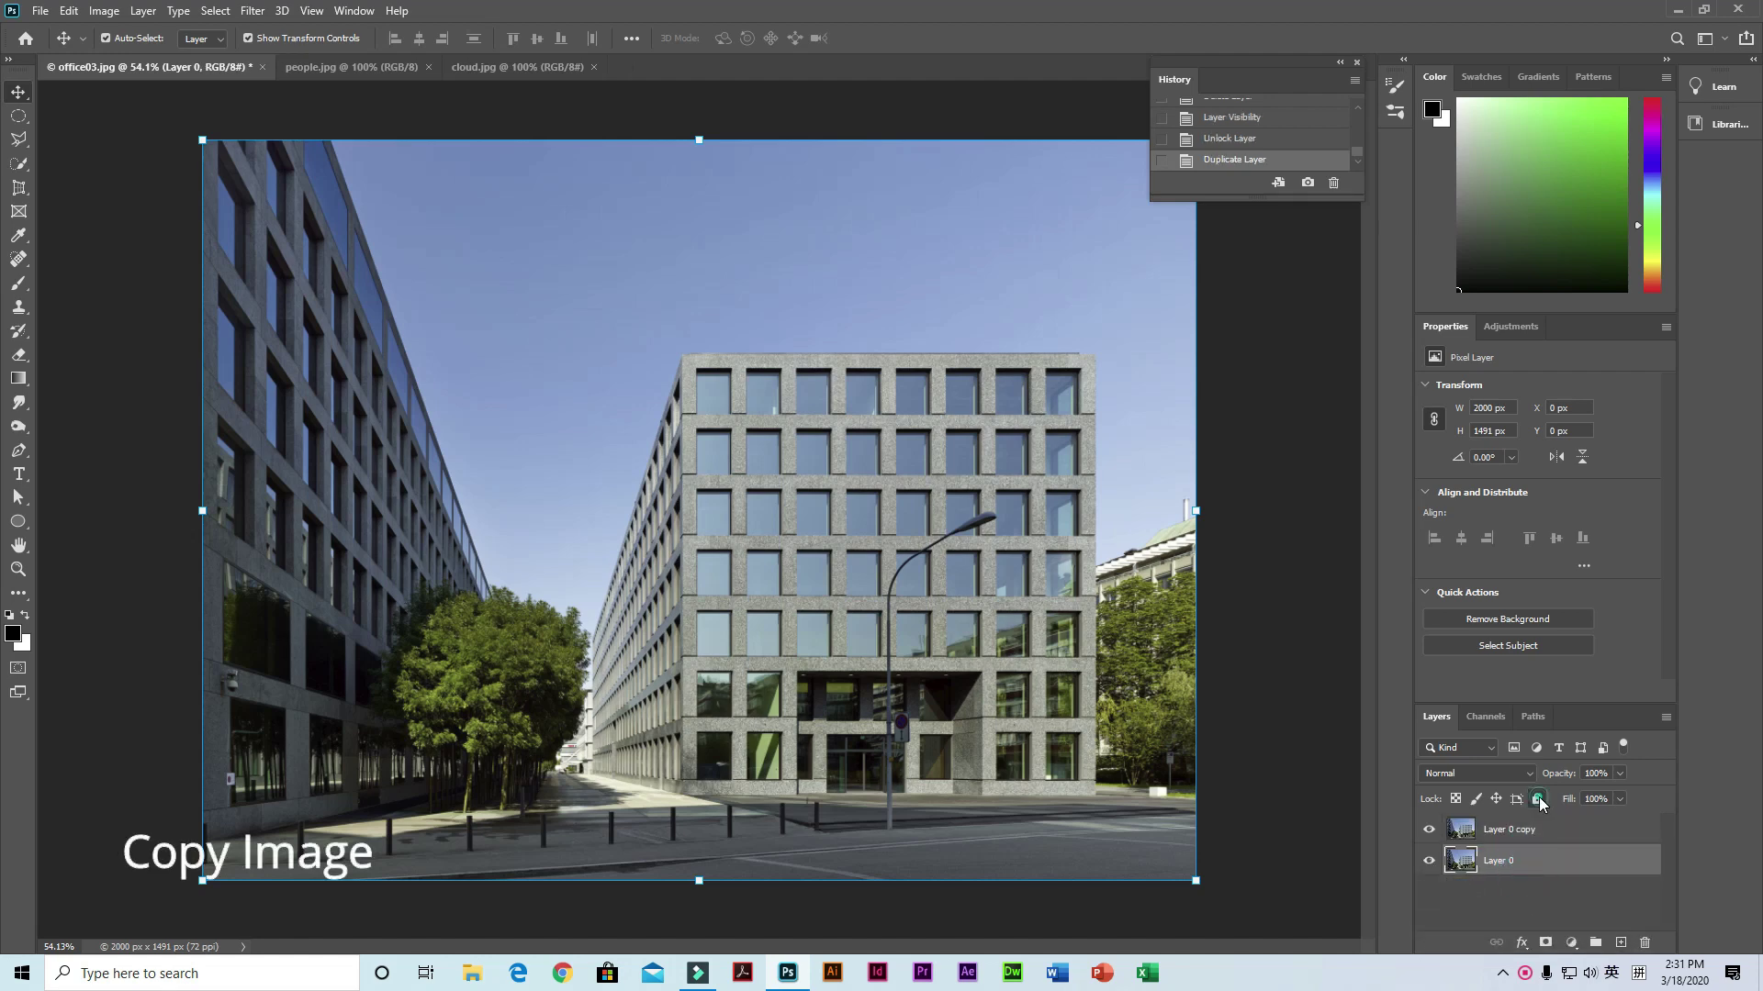
click(1537, 798)
click(1428, 860)
click(1514, 829)
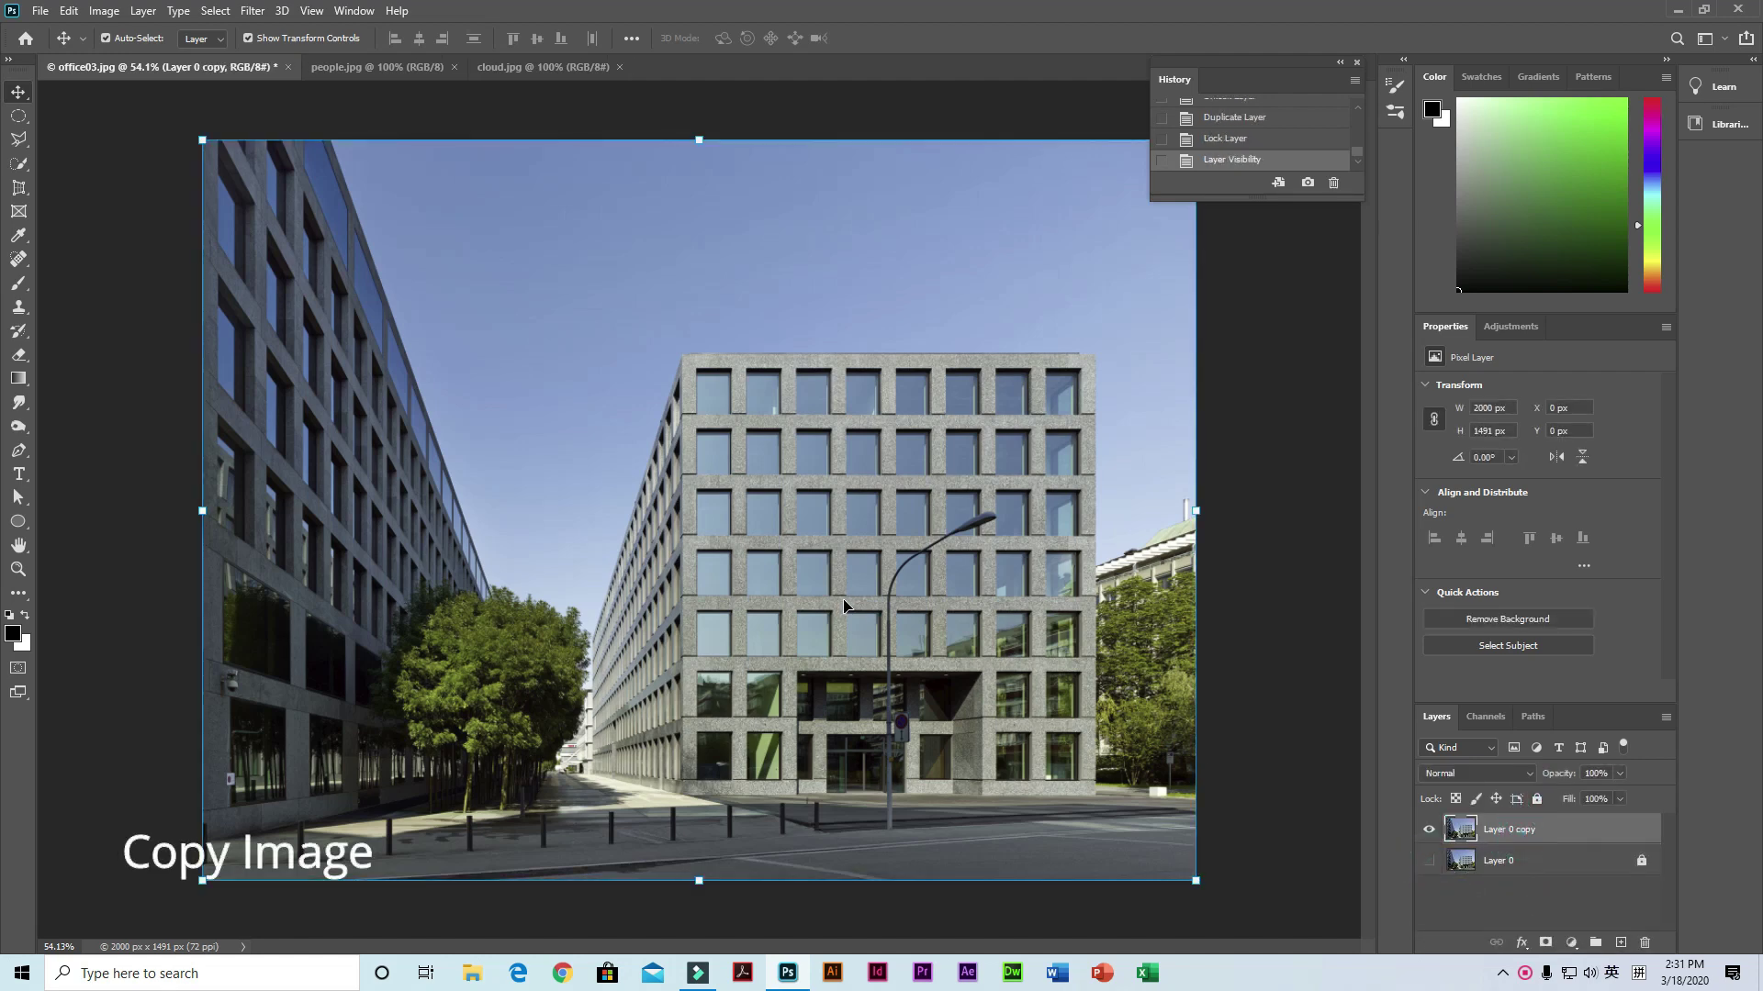
click(19, 166)
Step: Paint a Quick Selection over the buildings, trees and street
click(113, 180)
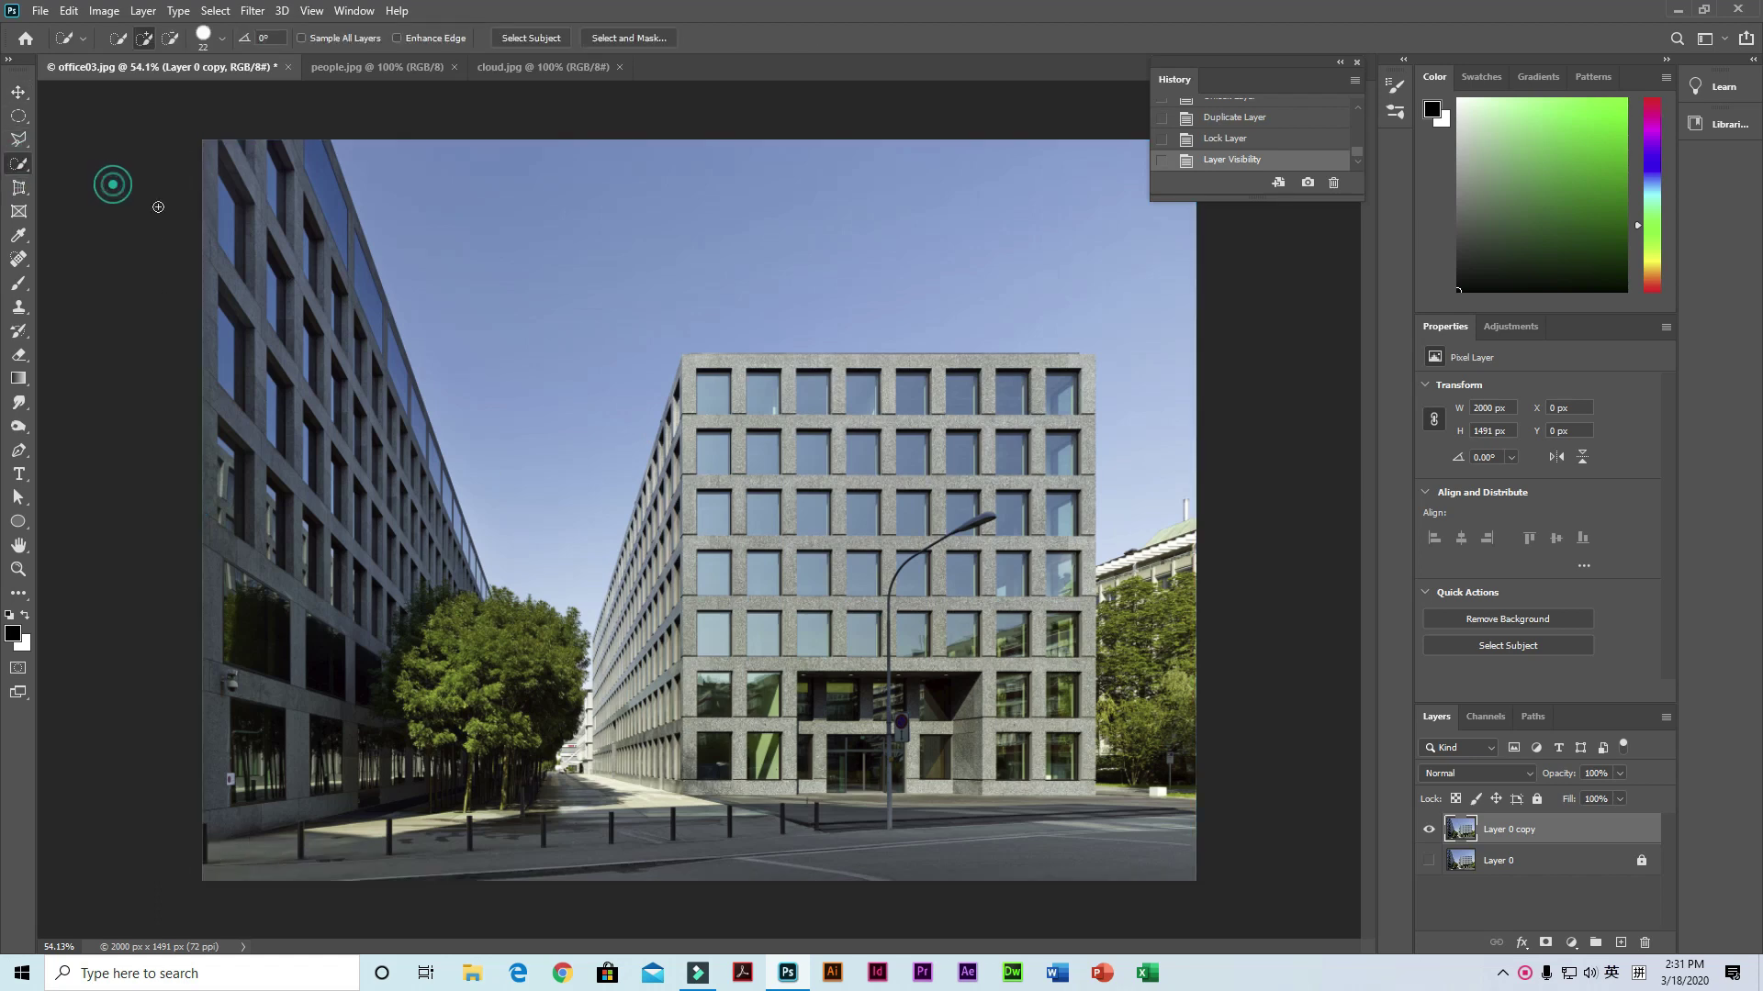
mouse_move(262, 142)
mouse_down()
mouse_move(588, 791)
mouse_move(745, 396)
mouse_move(945, 374)
mouse_move(1202, 538)
mouse_up()
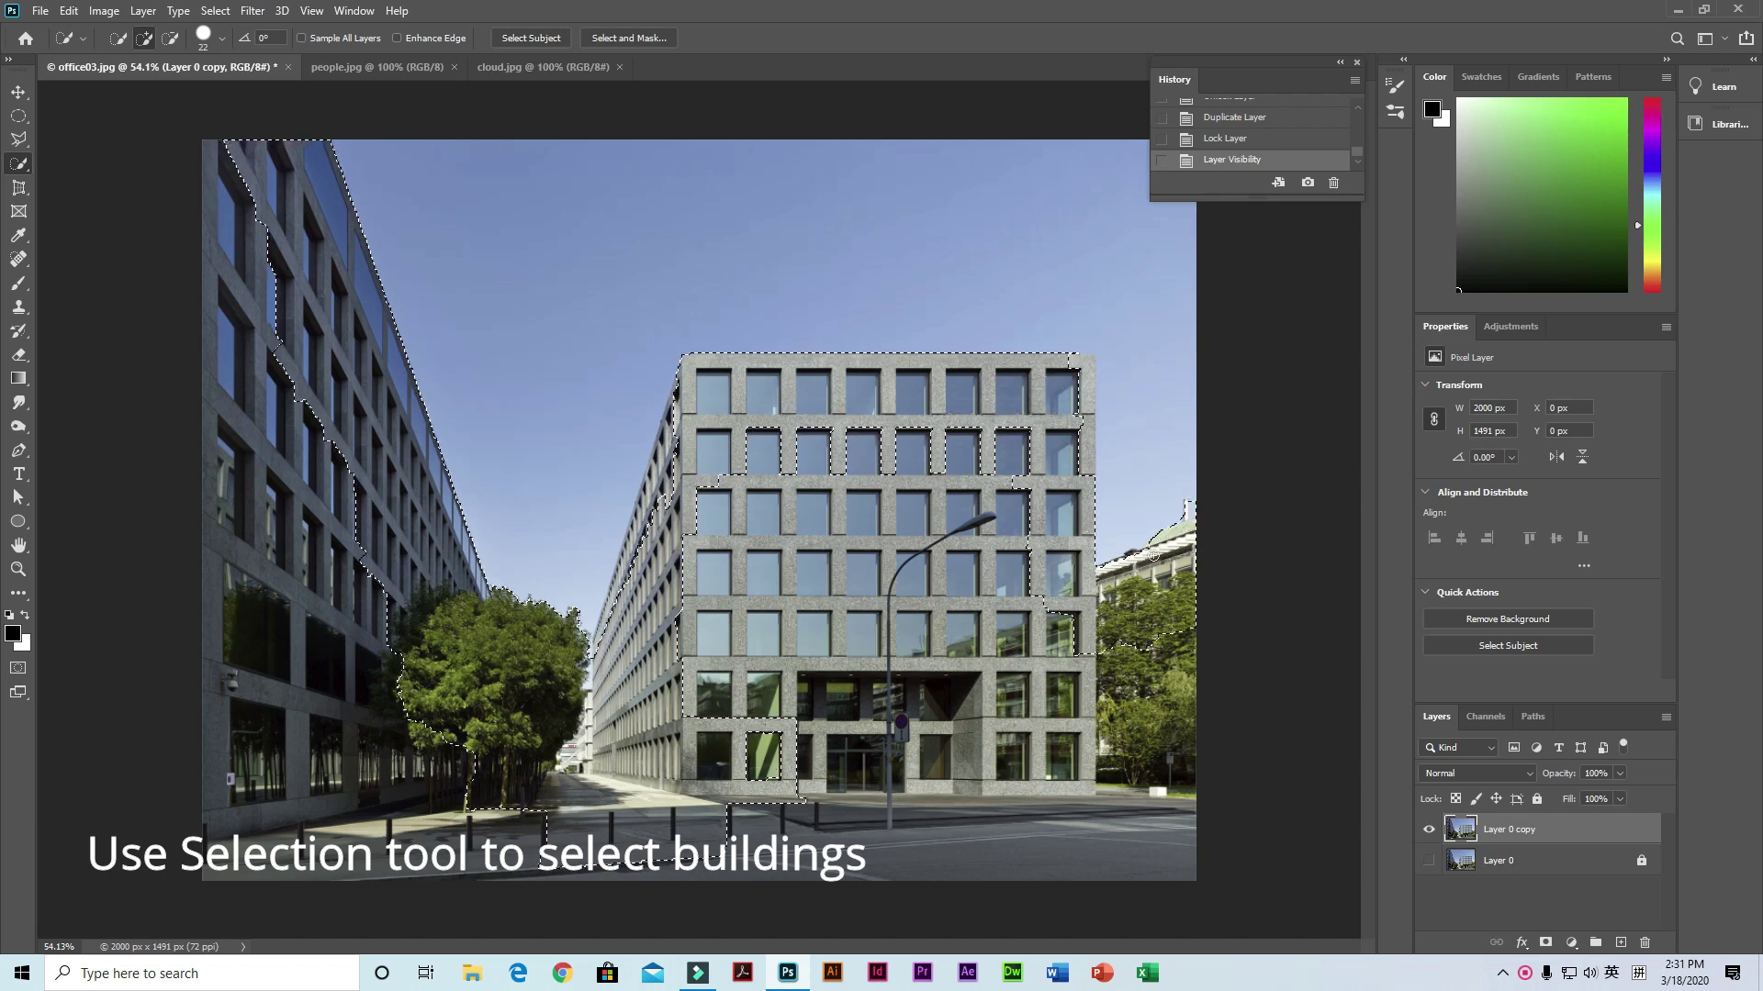
drag(1180, 529, 1150, 881)
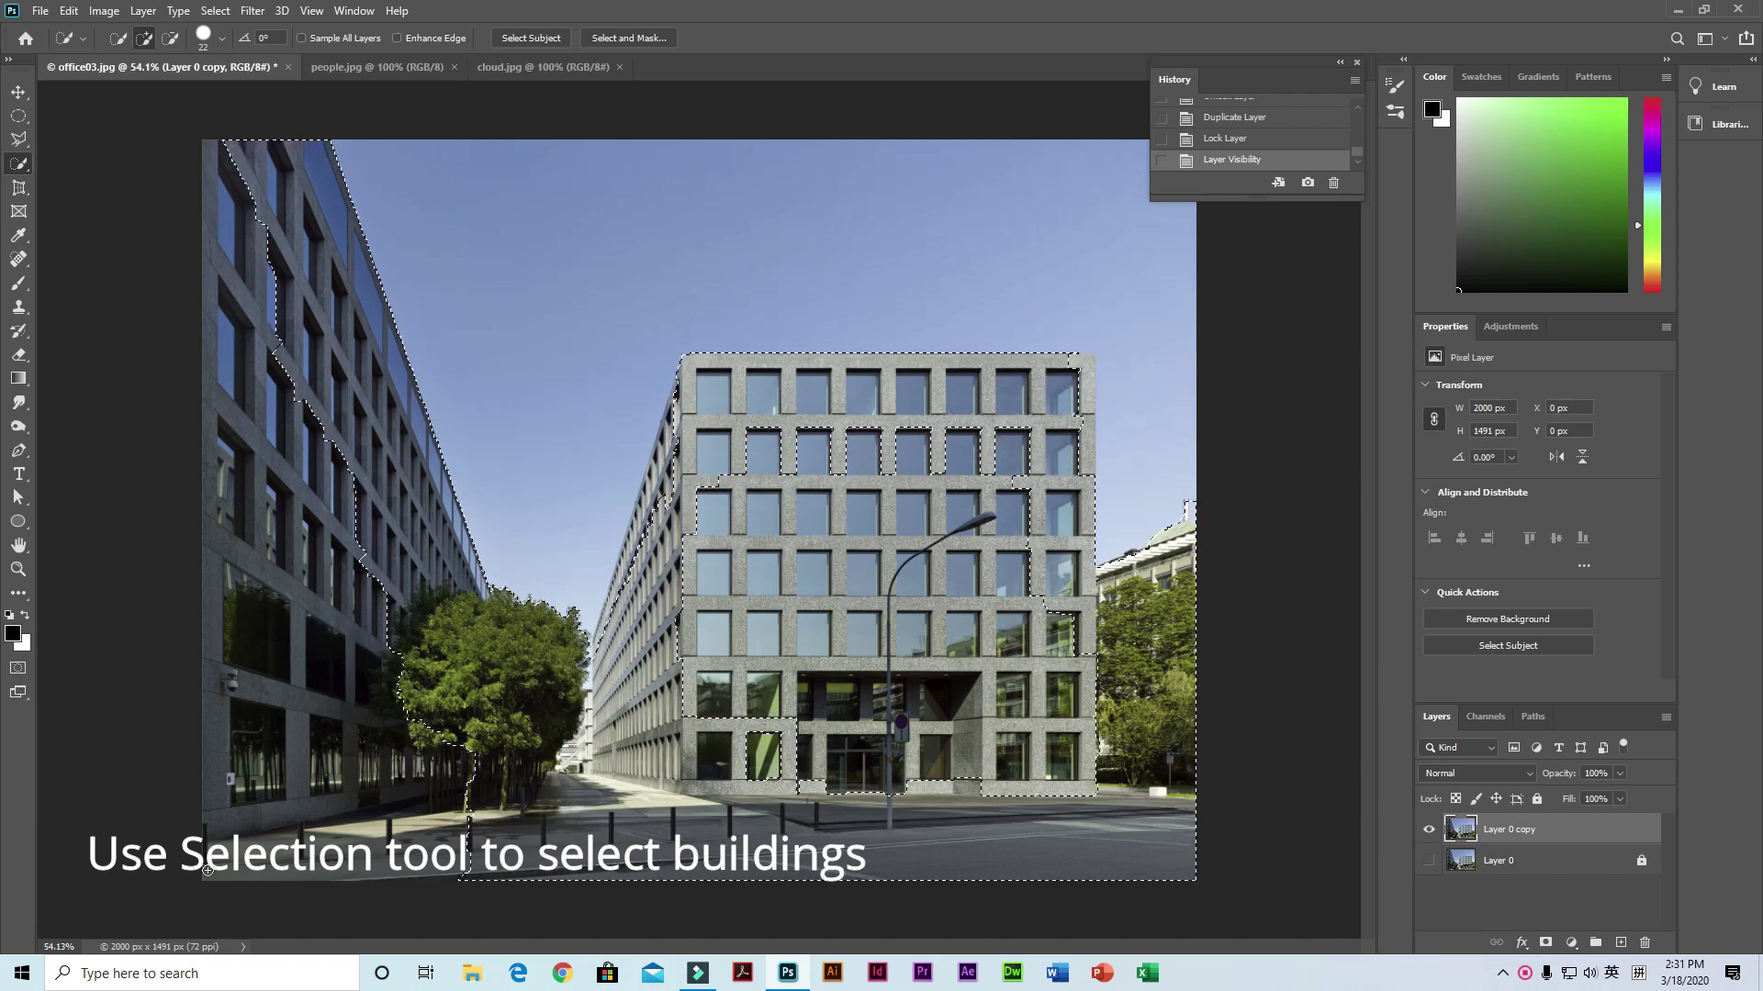
drag(654, 891, 209, 570)
drag(694, 683, 1043, 444)
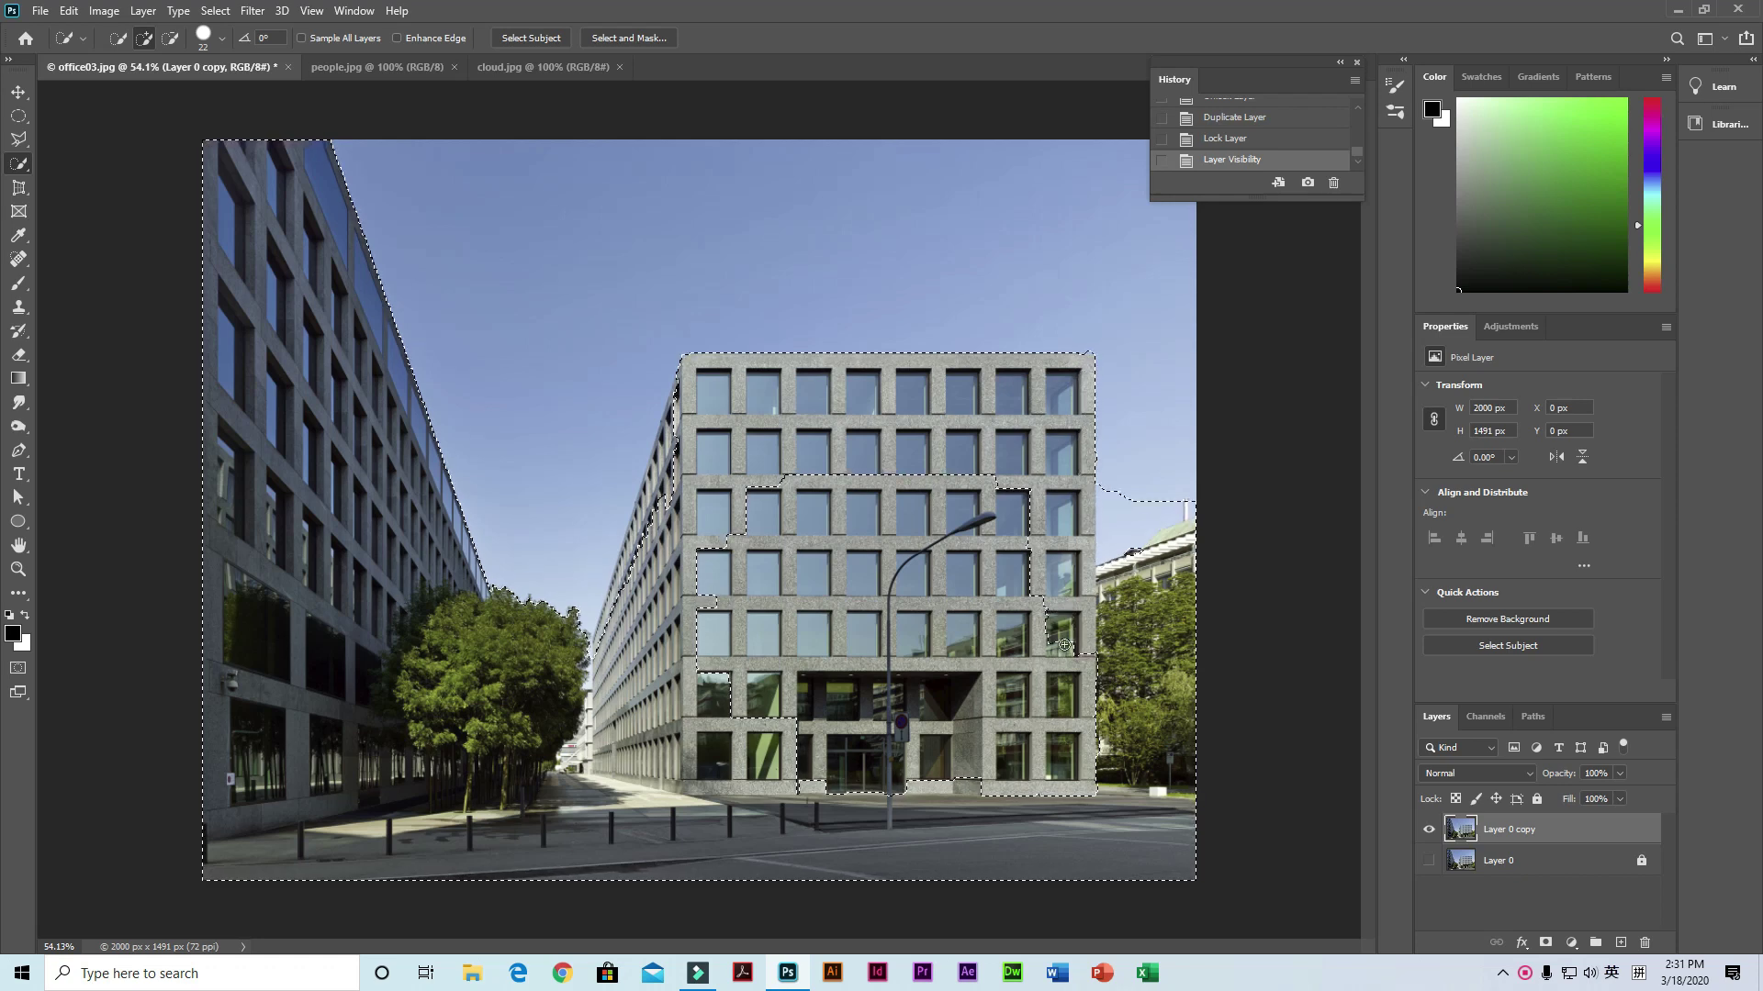
drag(1064, 645, 1013, 536)
mouse_move(1085, 679)
mouse_down()
mouse_move(715, 594)
mouse_move(845, 511)
mouse_up()
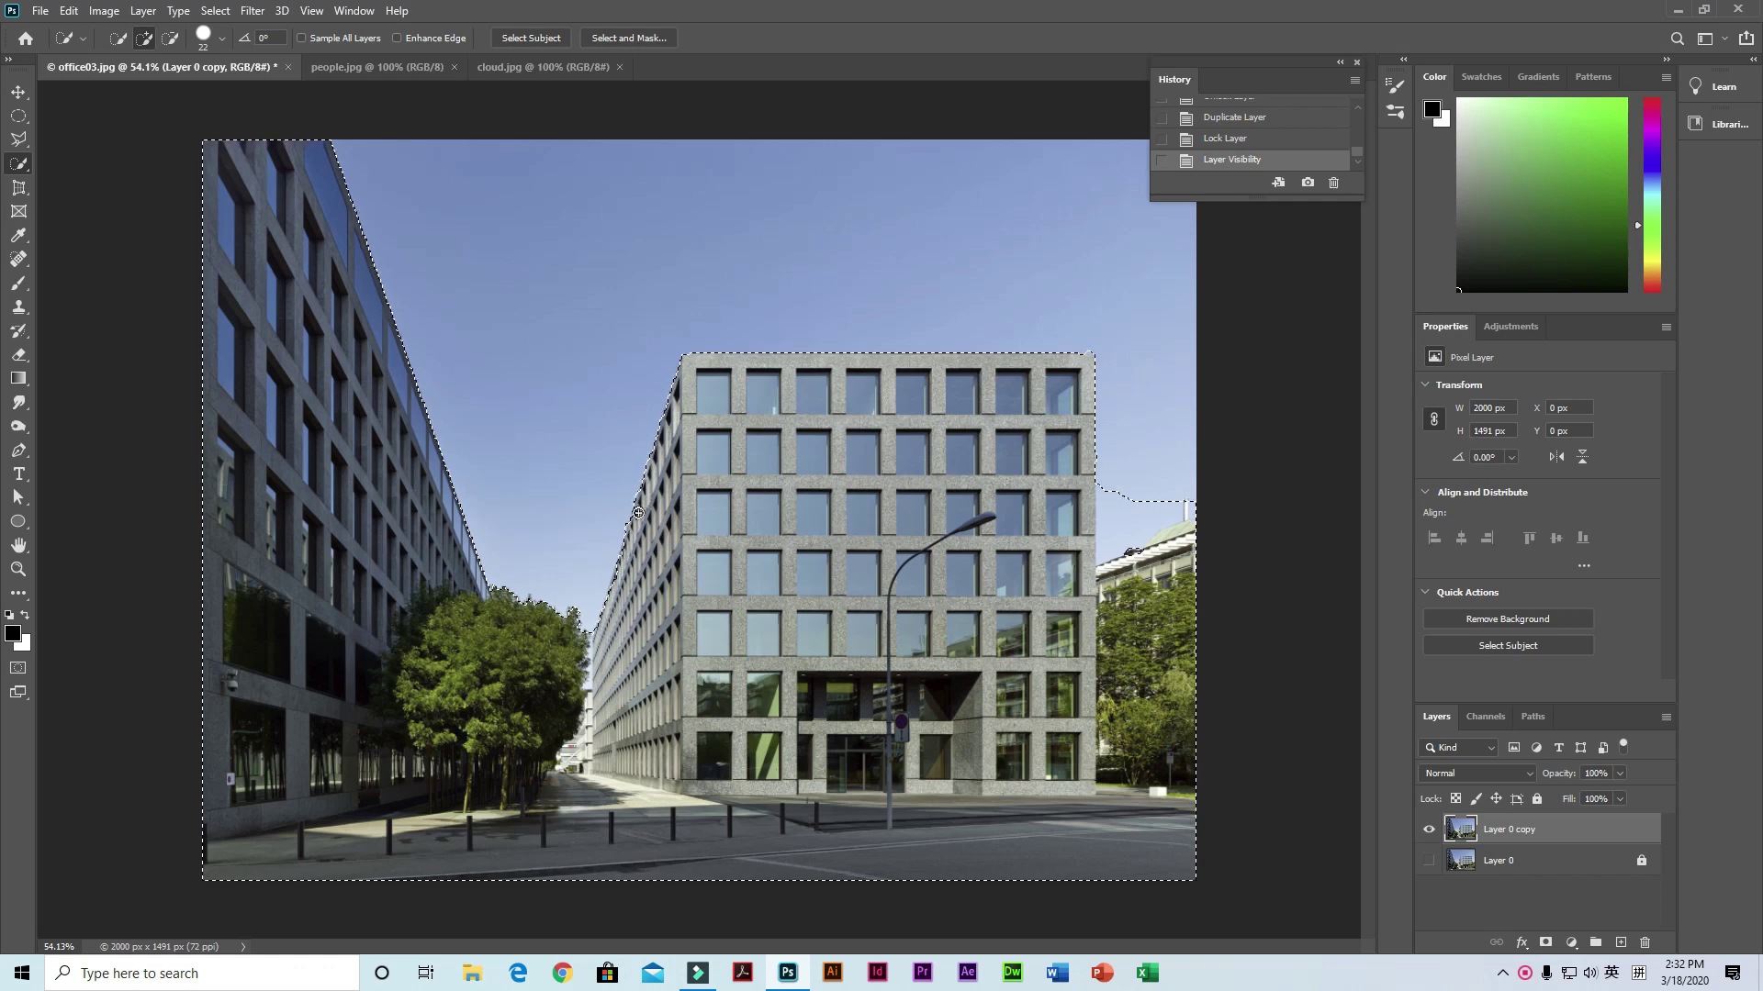
drag(638, 513, 721, 695)
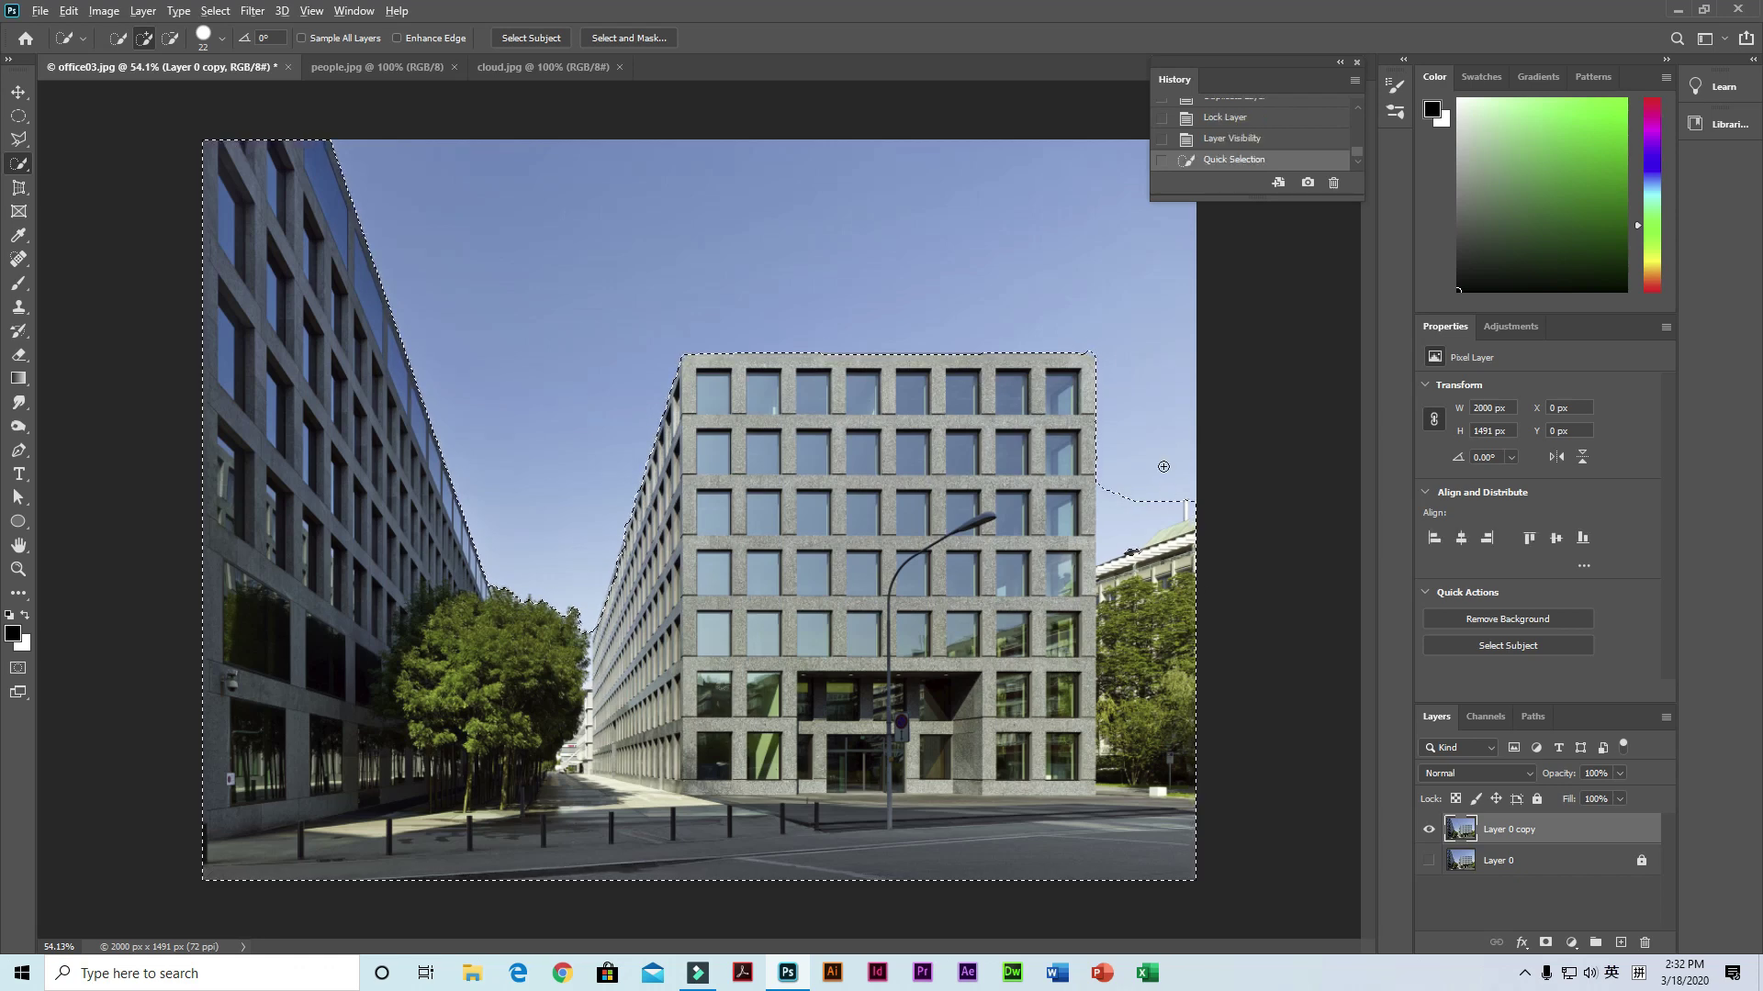
Step: Remove stray sky from the selection along the central building's right edge
alt+click(1121, 531)
alt+click(1100, 542)
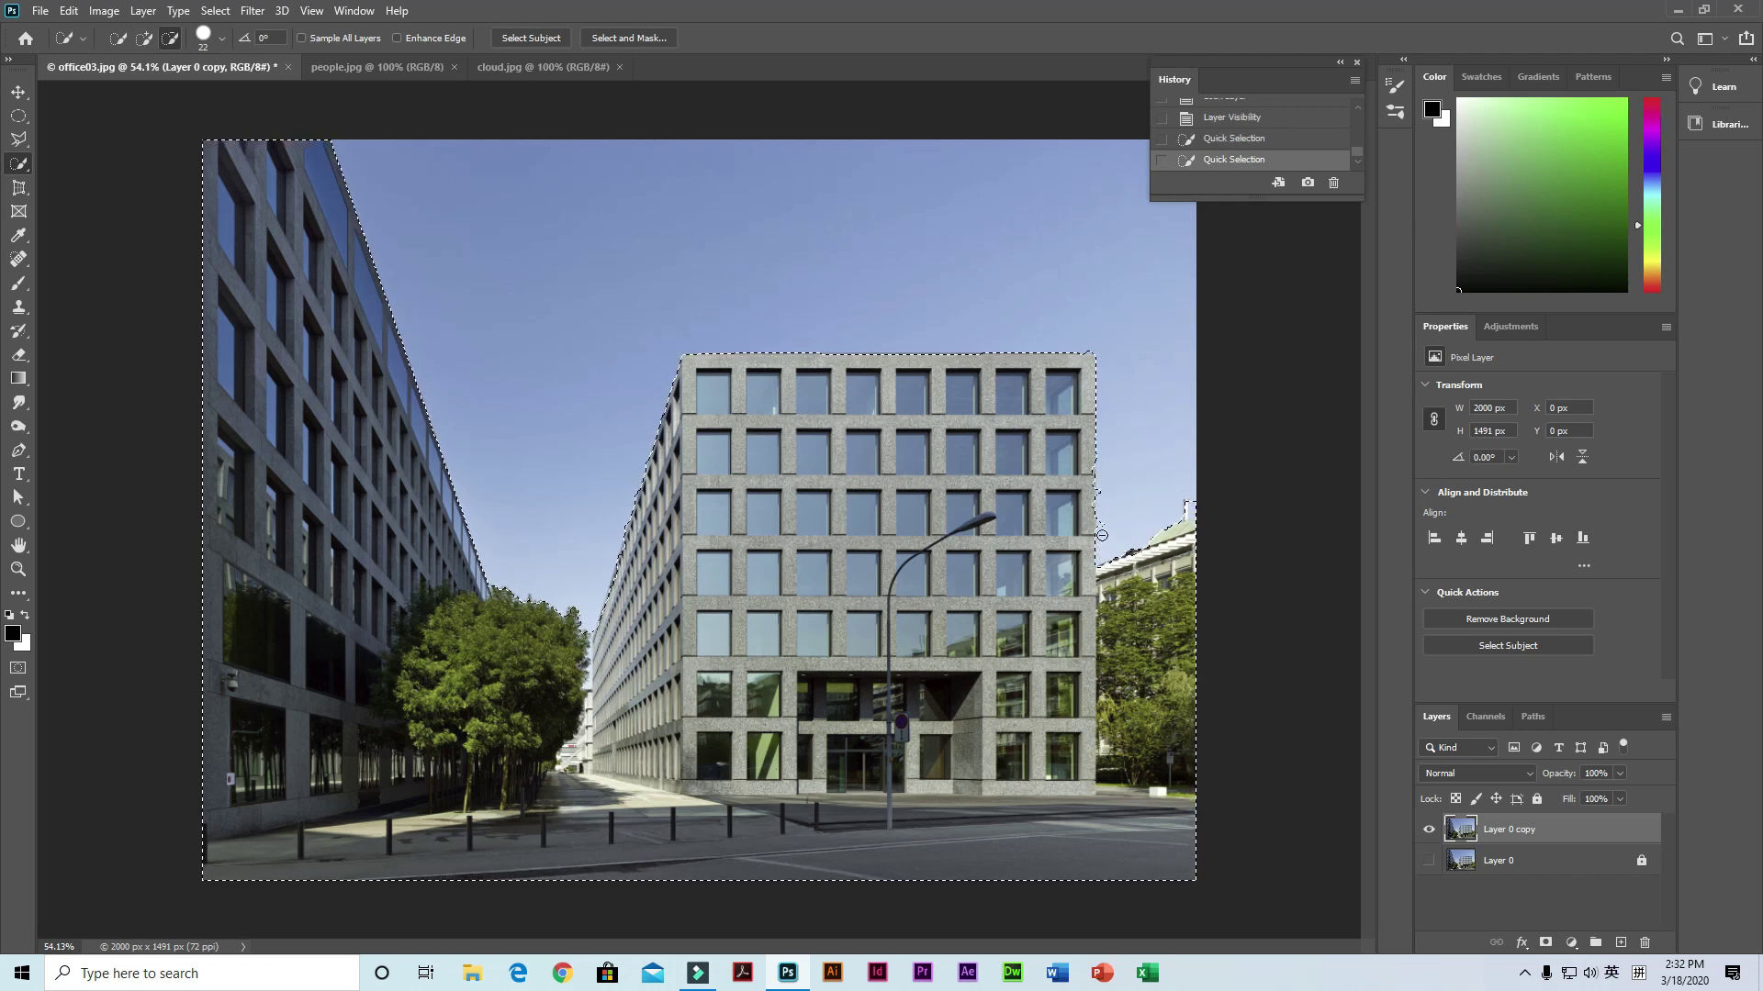
alt+click(1102, 520)
alt+click(1101, 489)
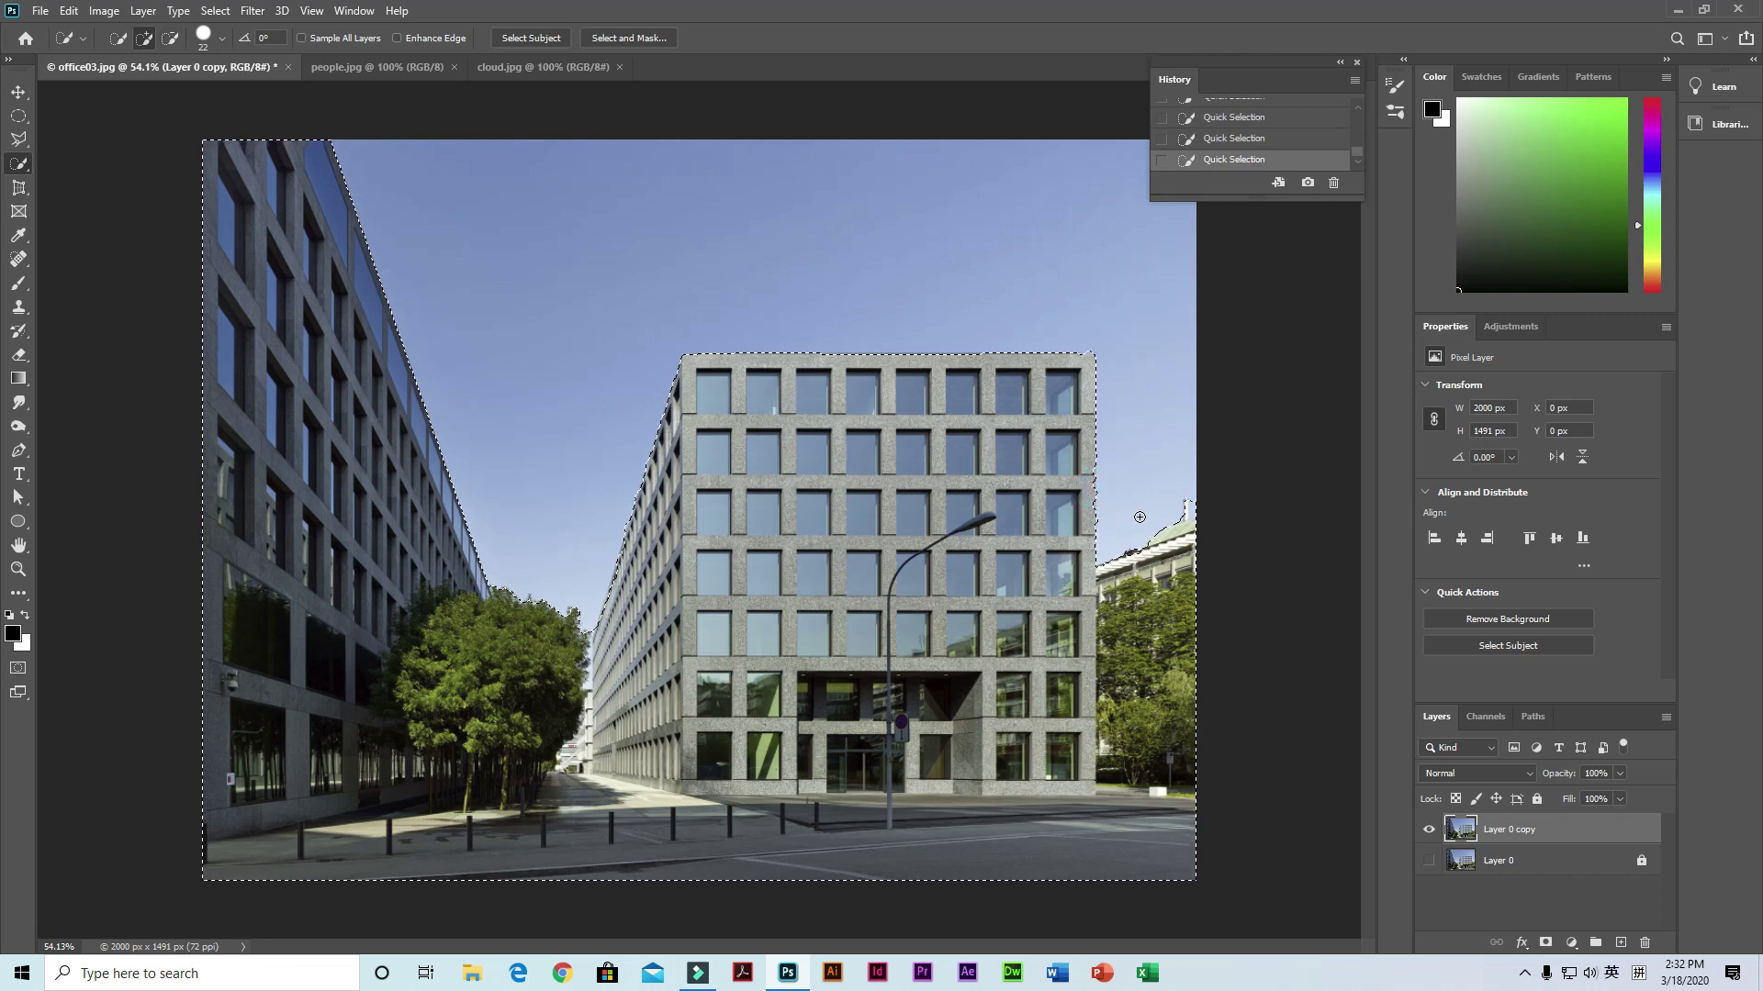
key(alt)
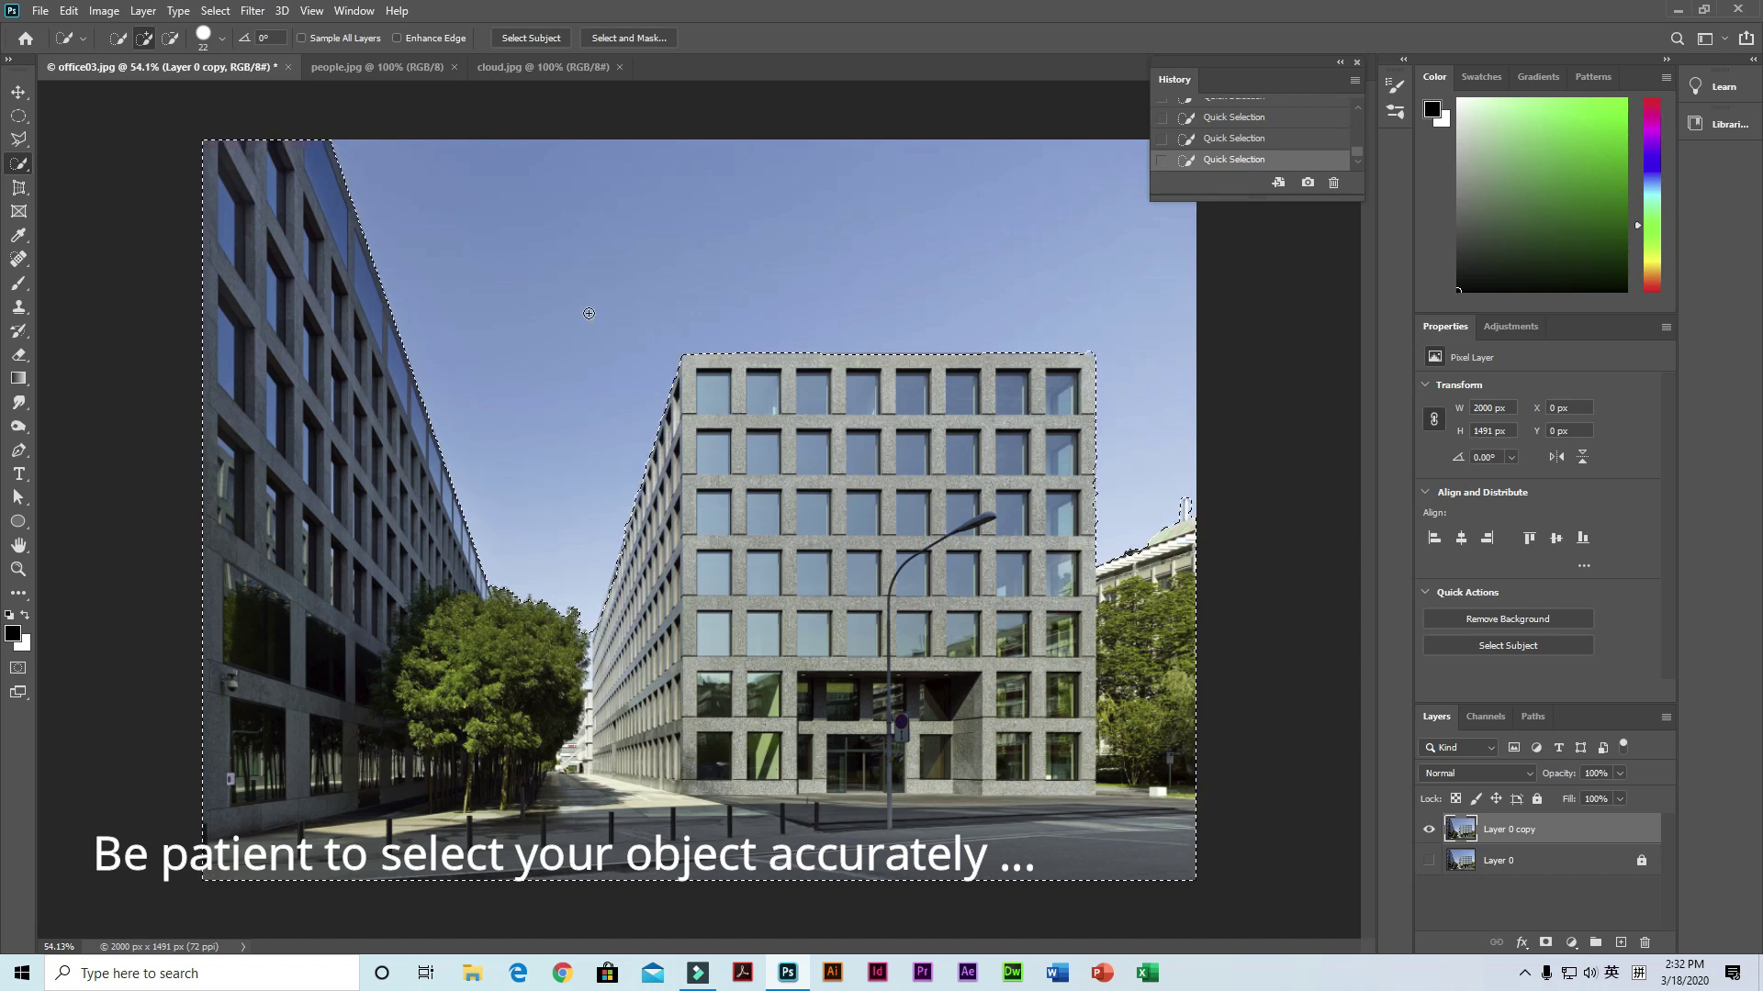
Step: Add the central building's outline to the selection with the Polygonal Lasso
right_click(25, 175)
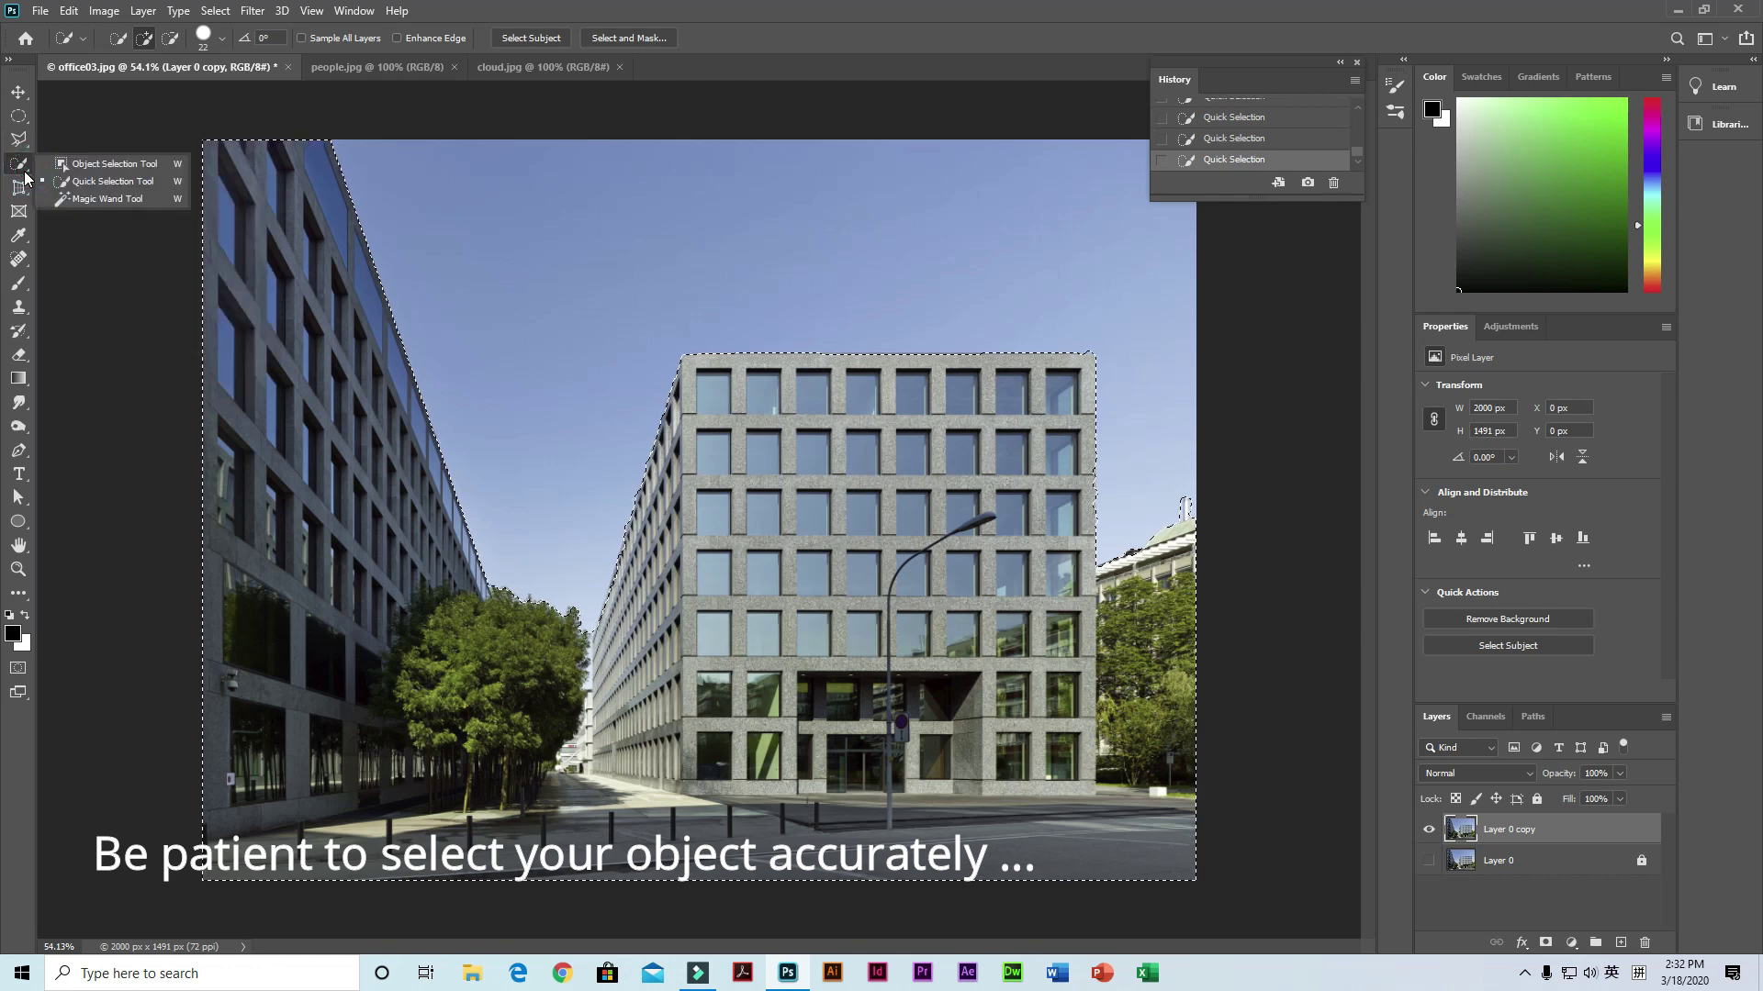
click(18, 139)
click(98, 159)
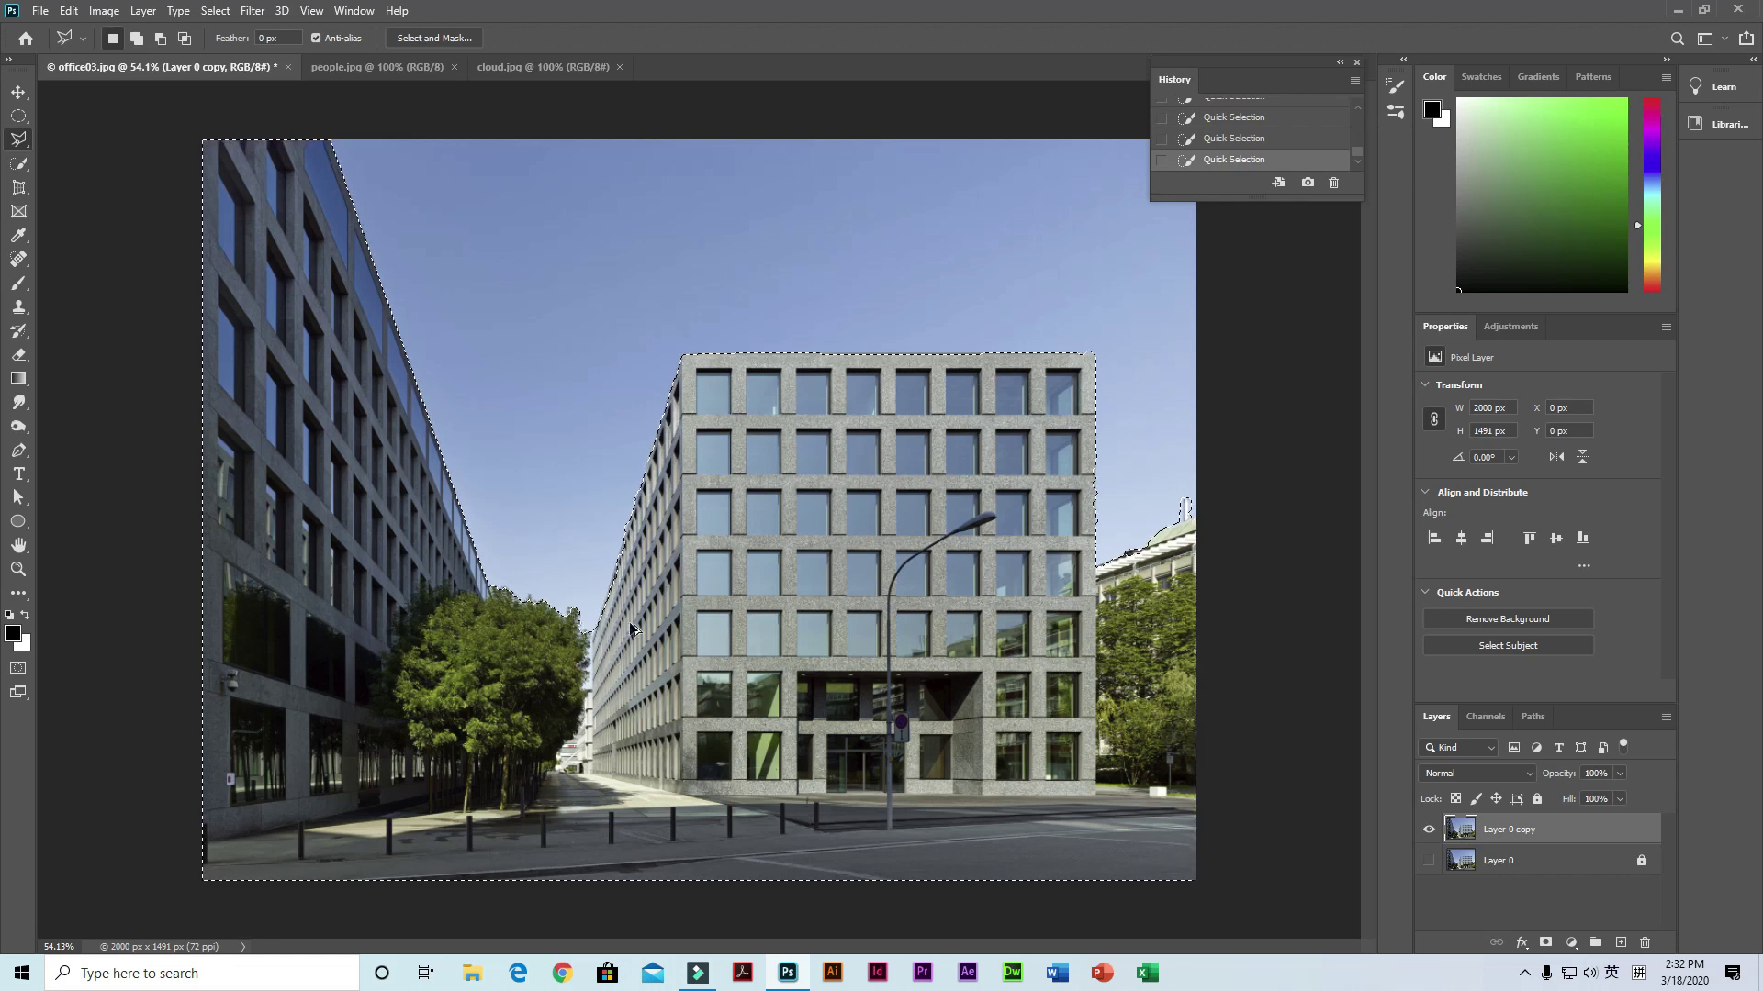
scroll(629, 621, up, 1)
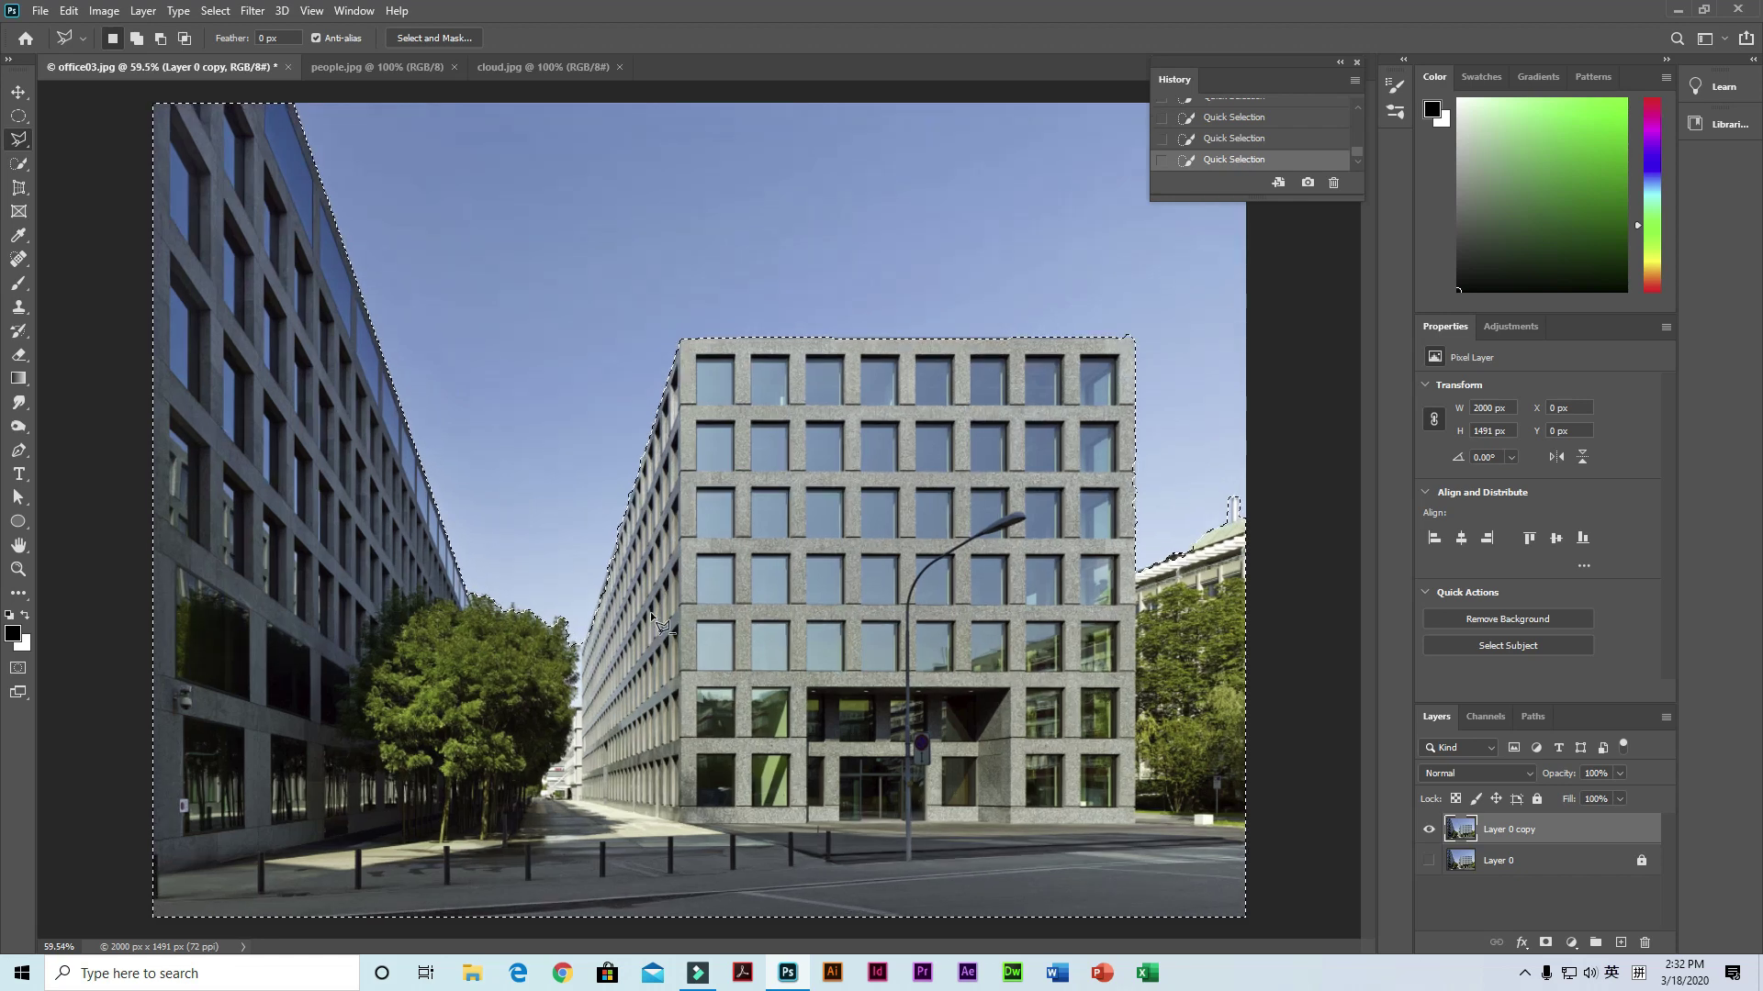
key(shift)
click(581, 643)
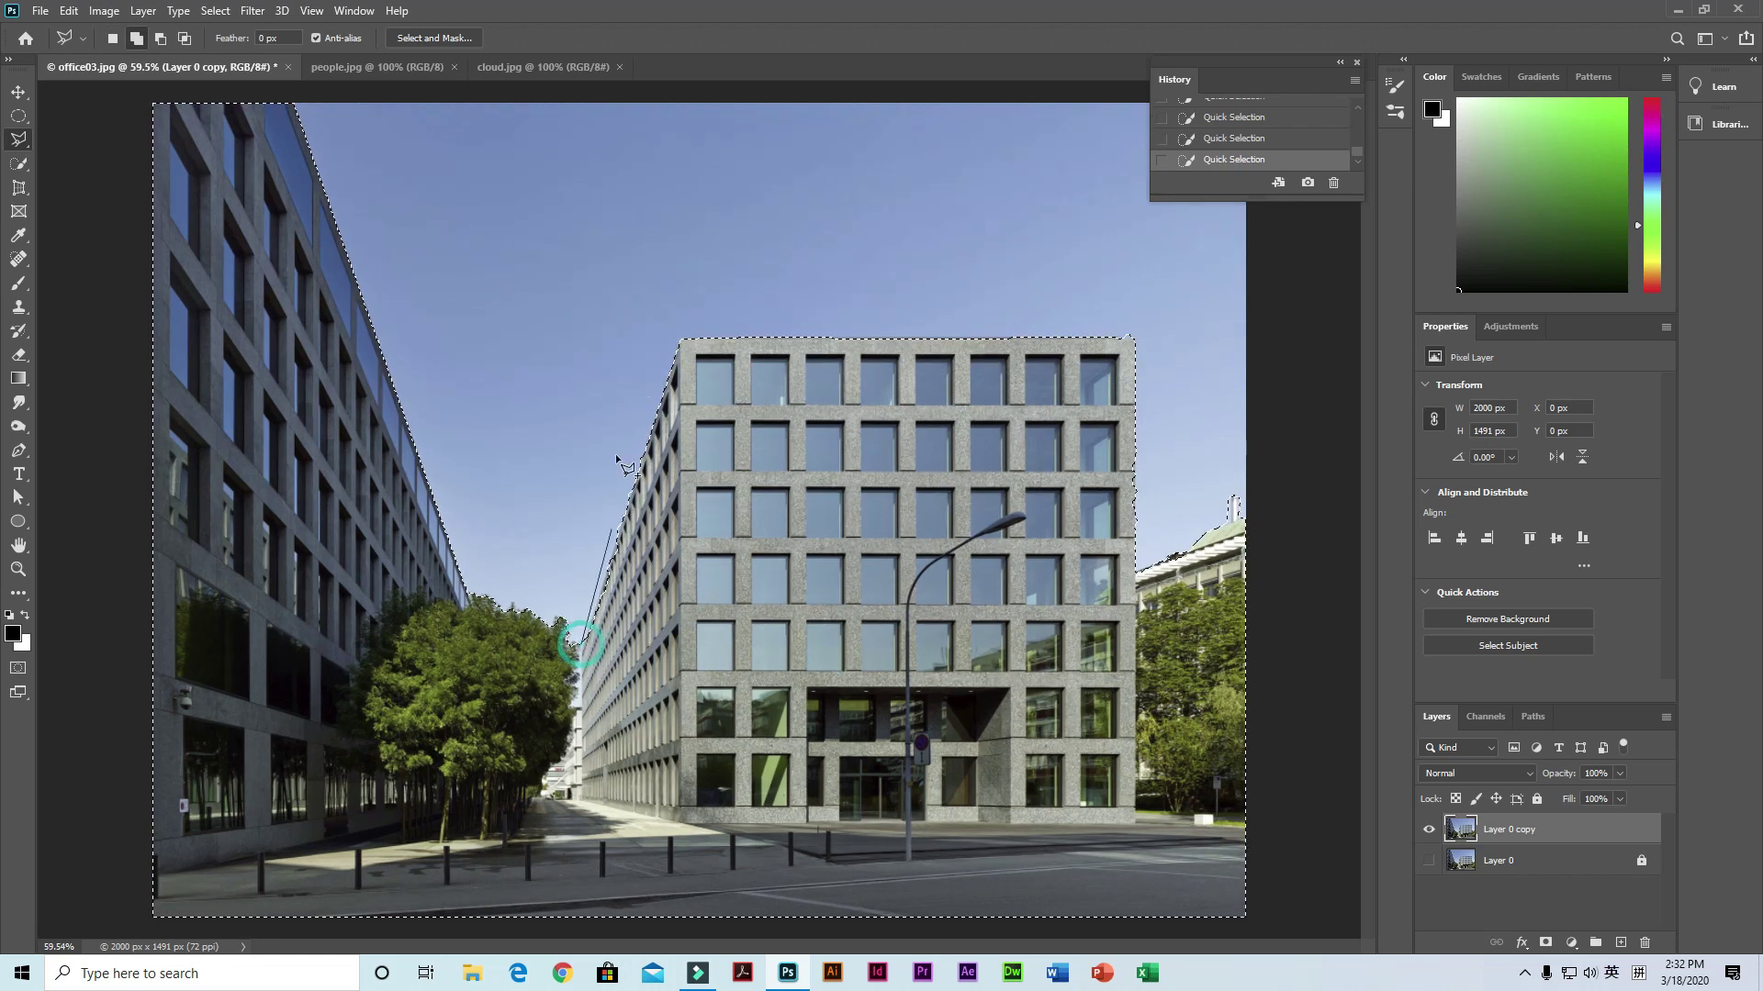
click(681, 342)
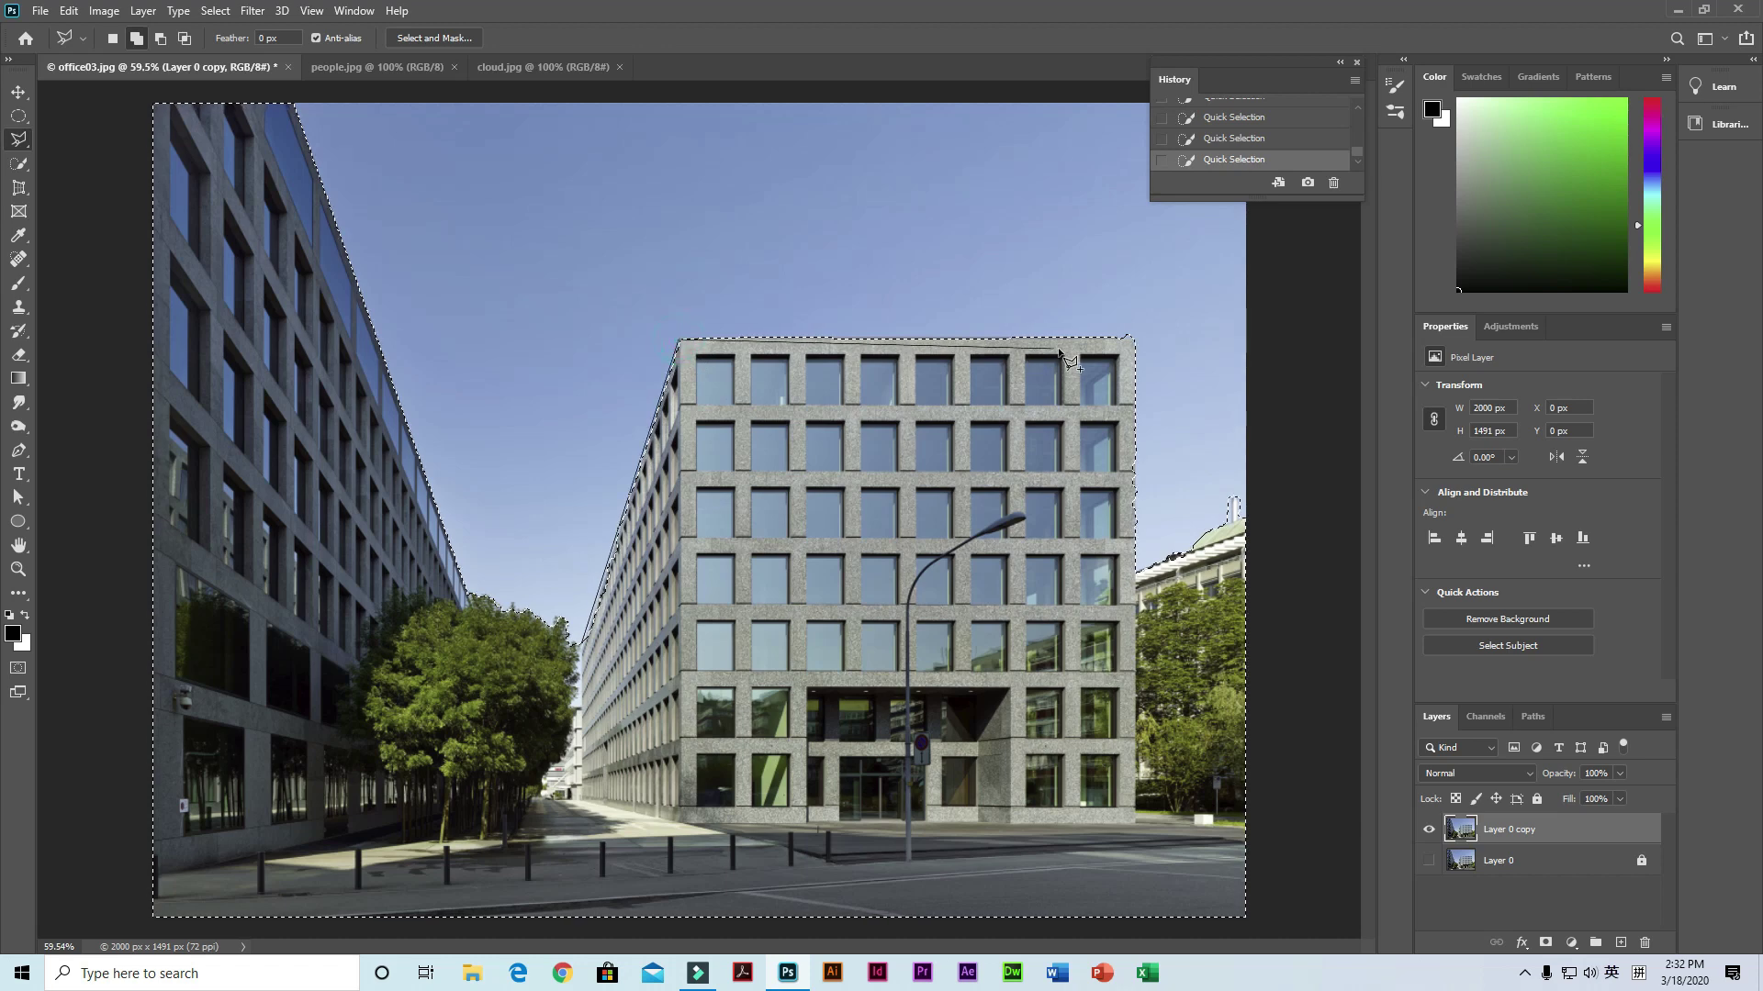
click(1136, 341)
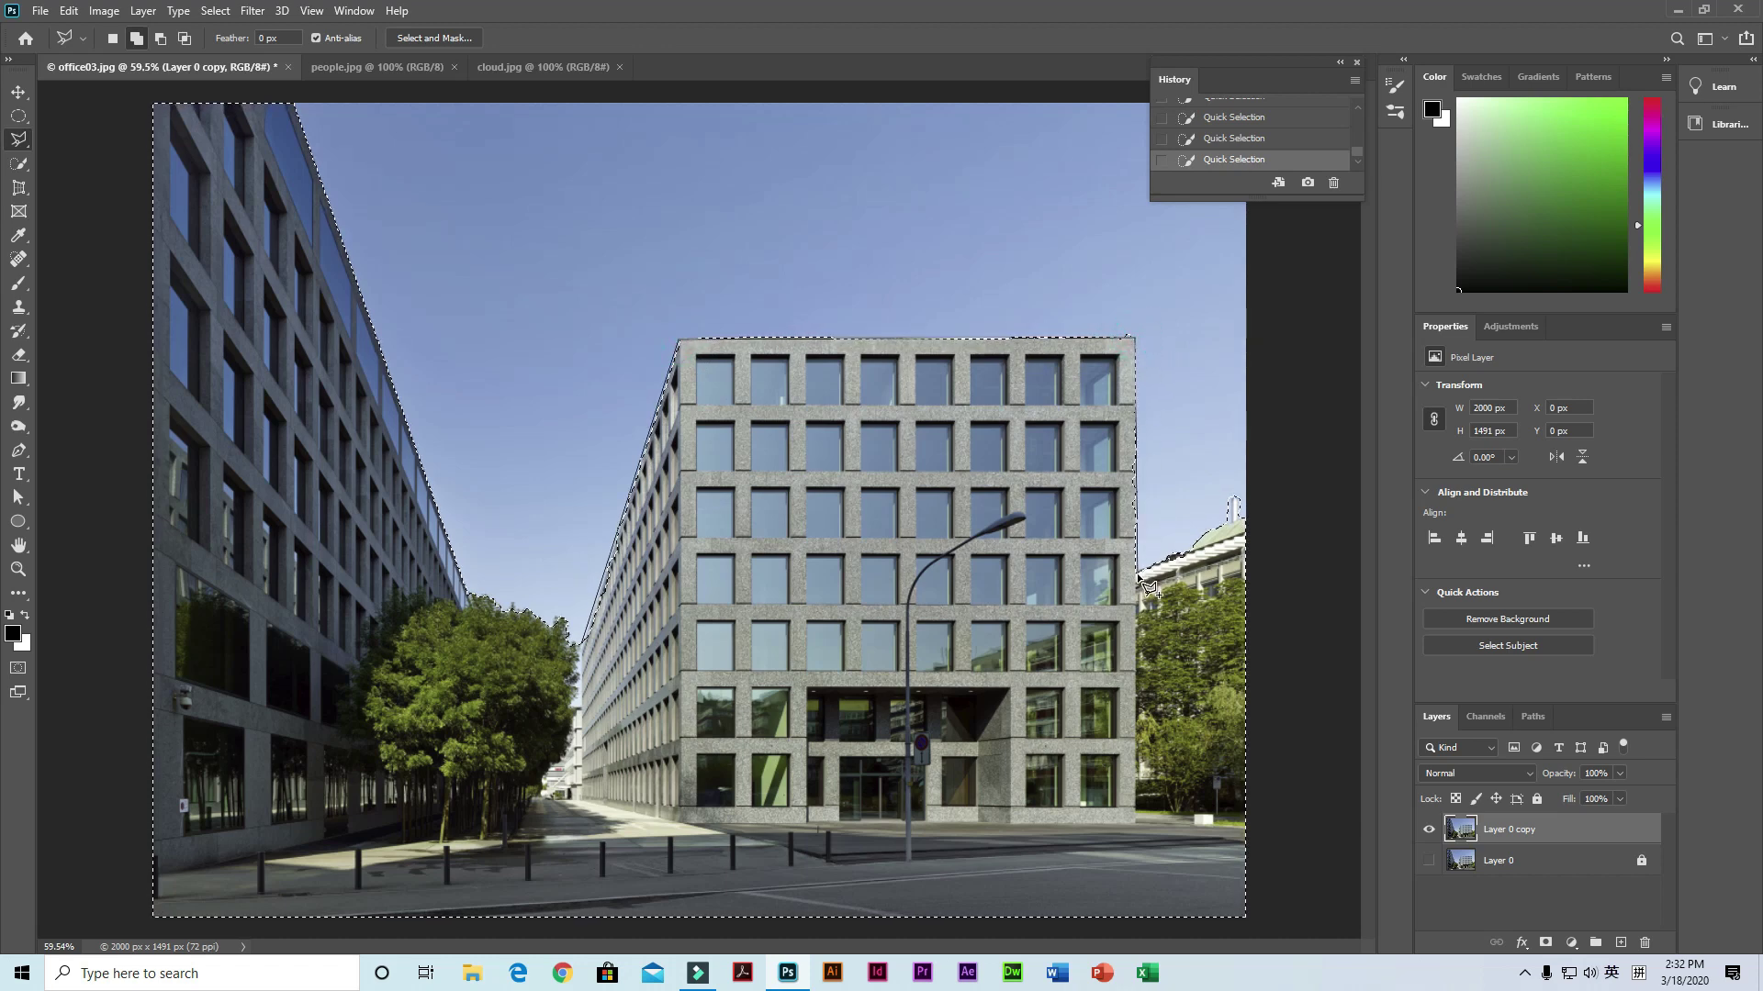
double_click(957, 554)
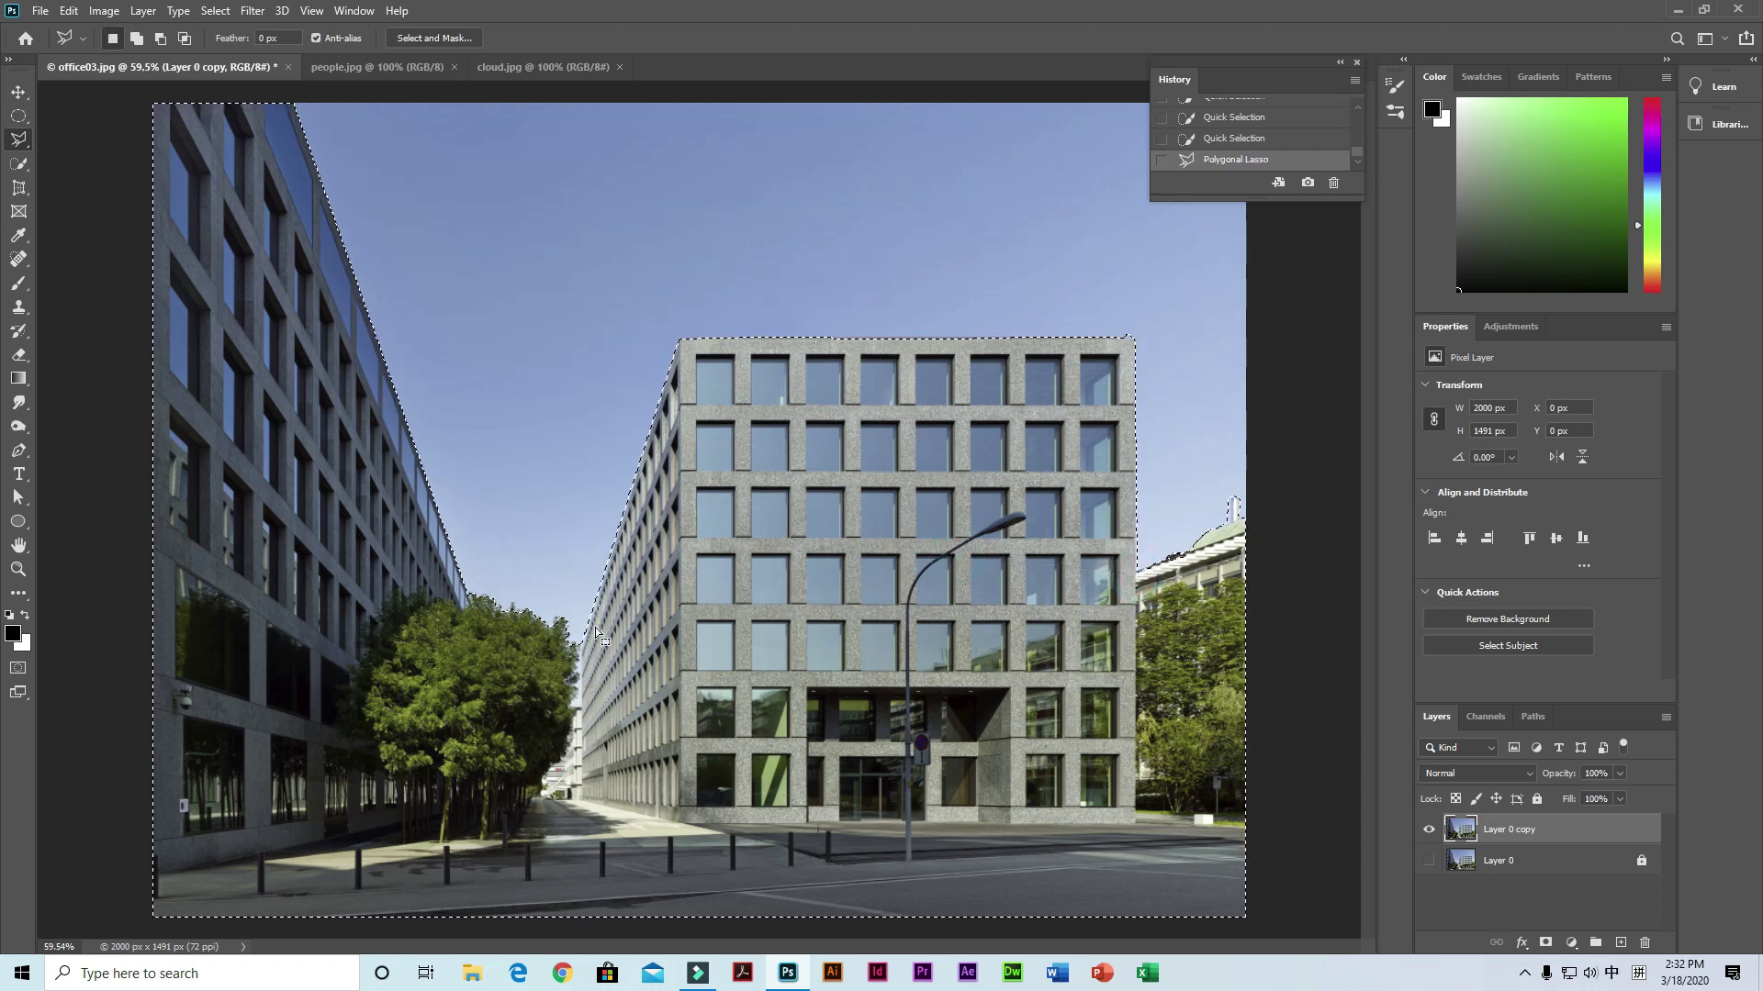
Step: Trace another polygon along the roofline to straighten the selection's top edge
key(shift)
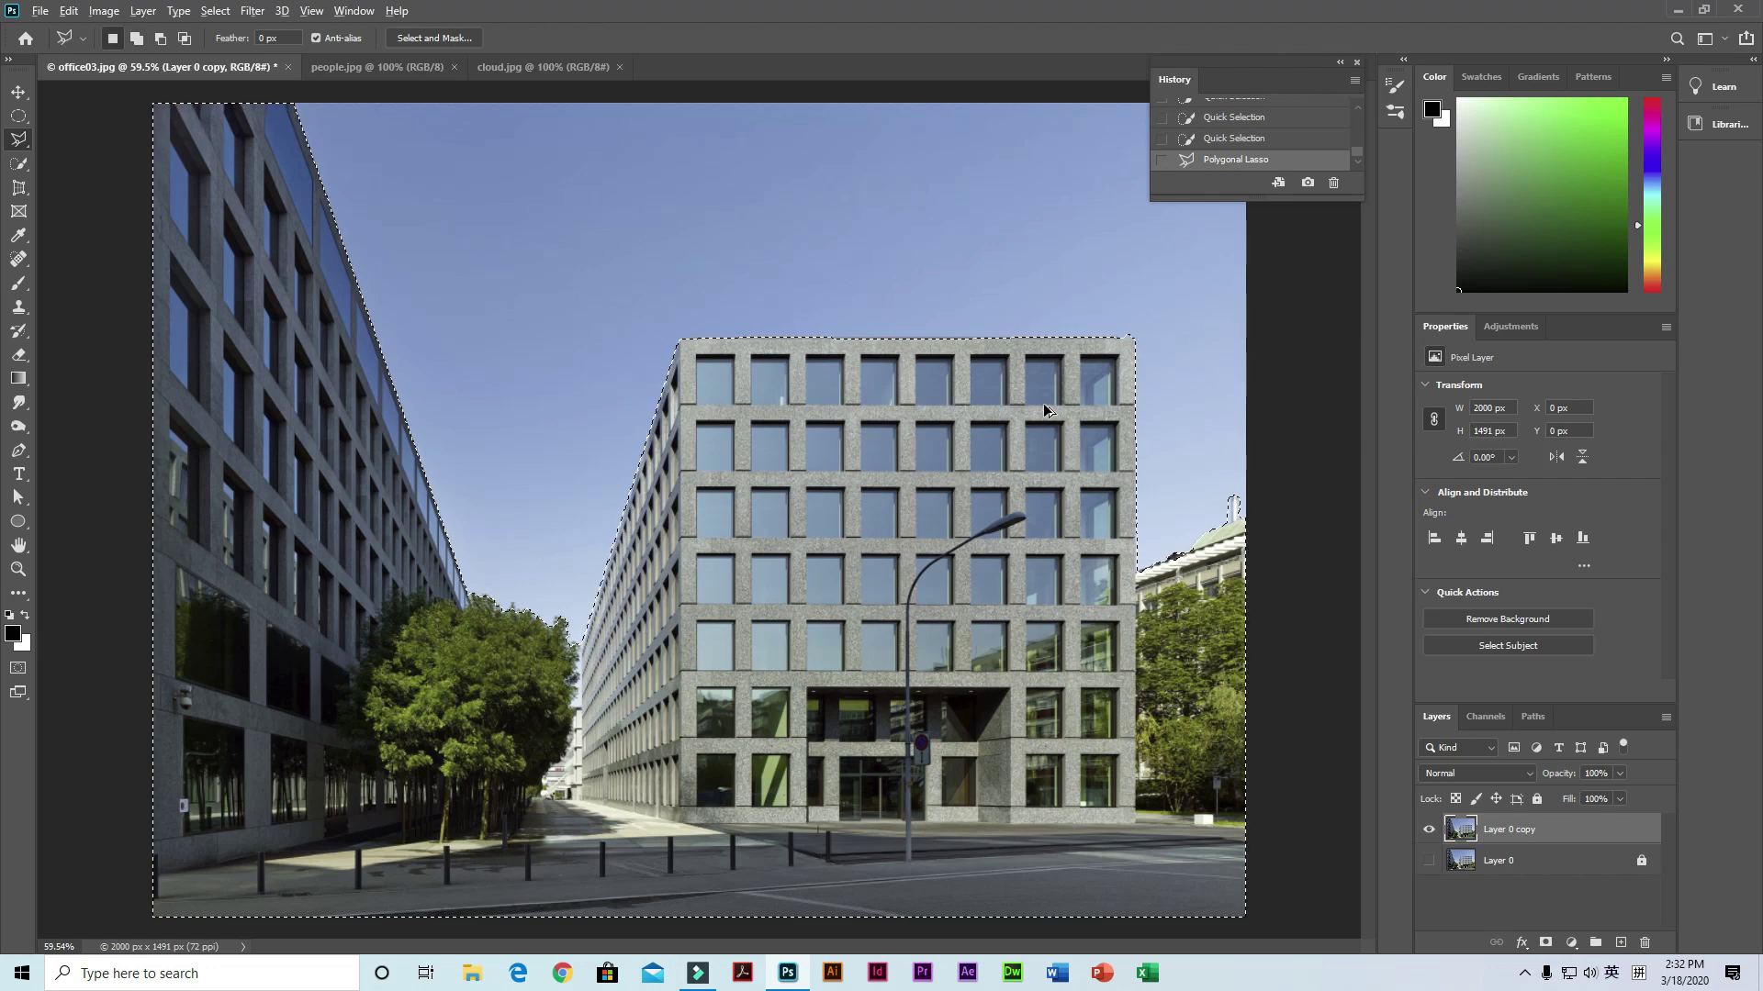
scroll(1047, 409, up, 2)
key(shift)
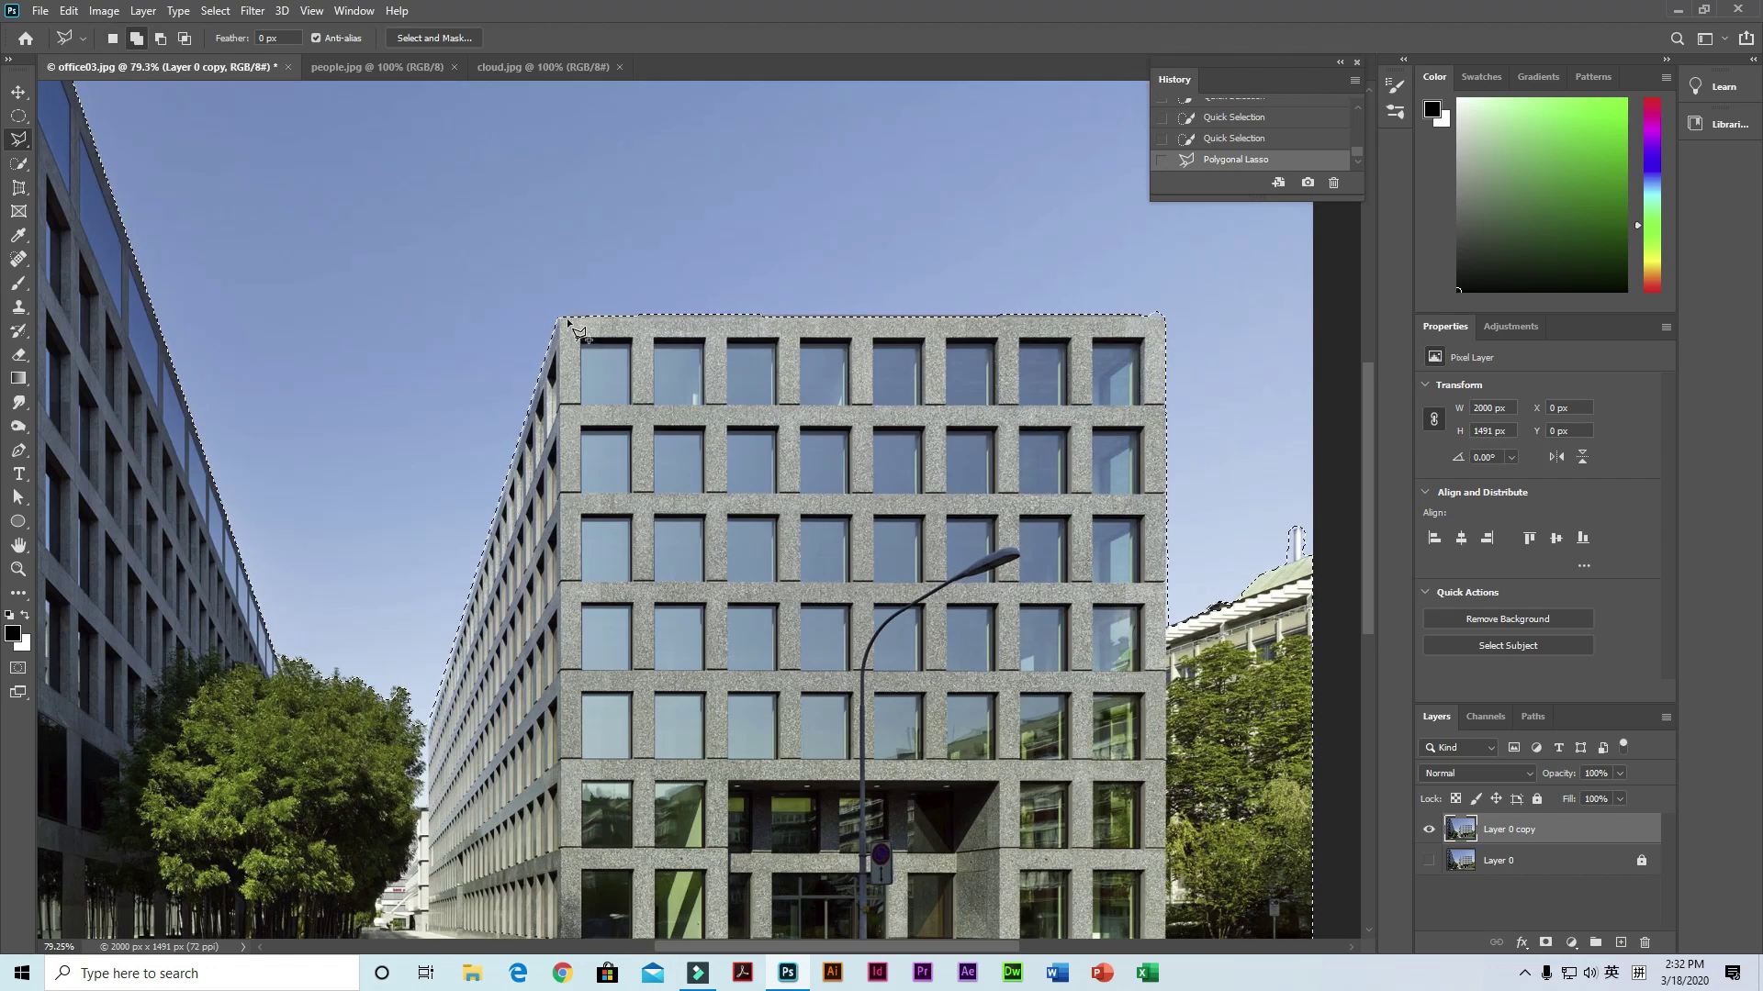
shift+click(561, 319)
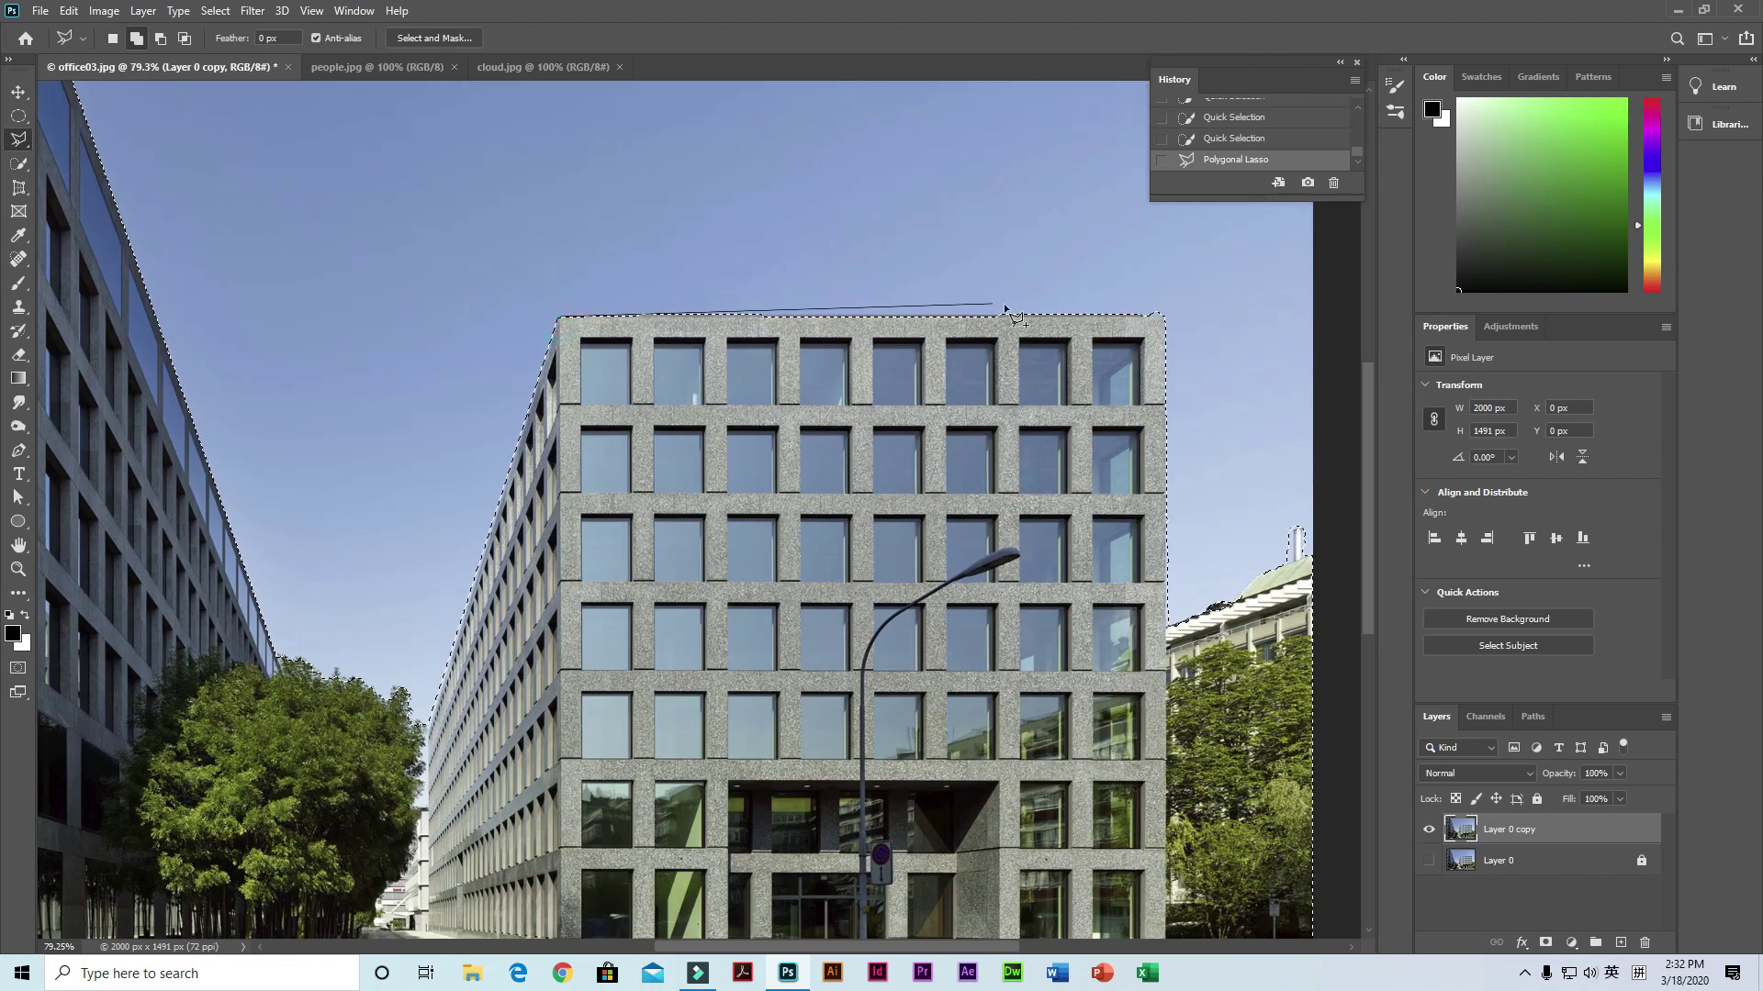
click(1164, 316)
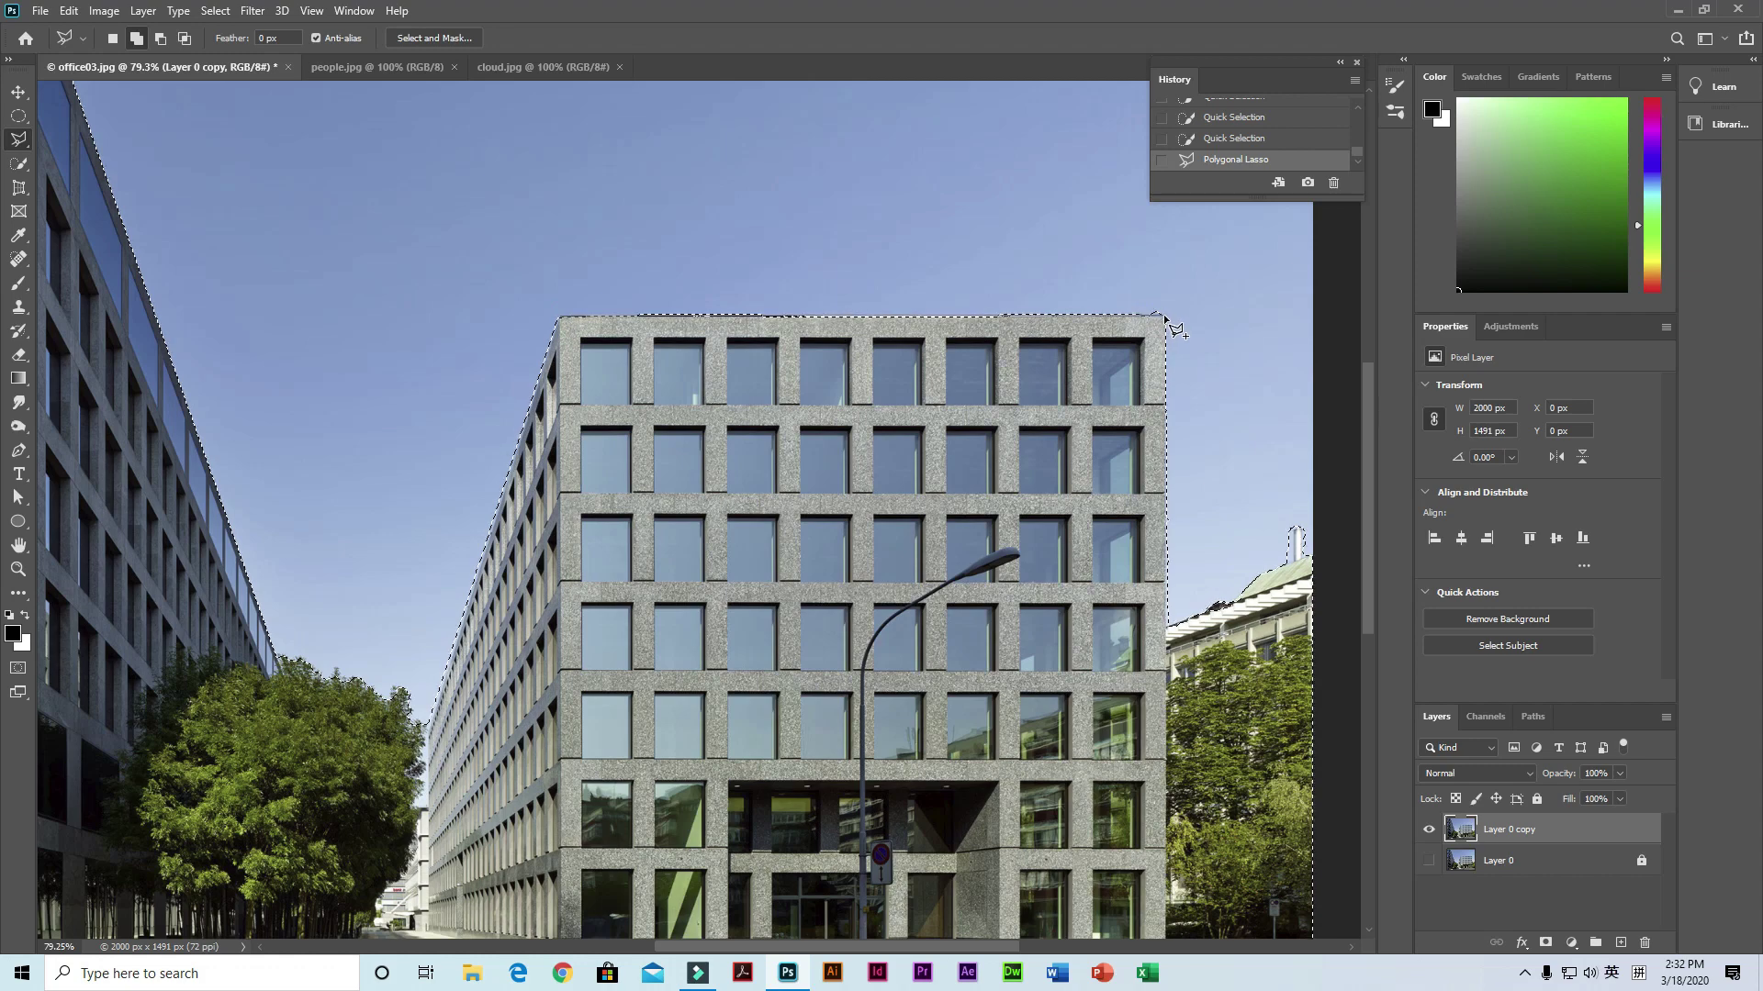
double_click(1166, 319)
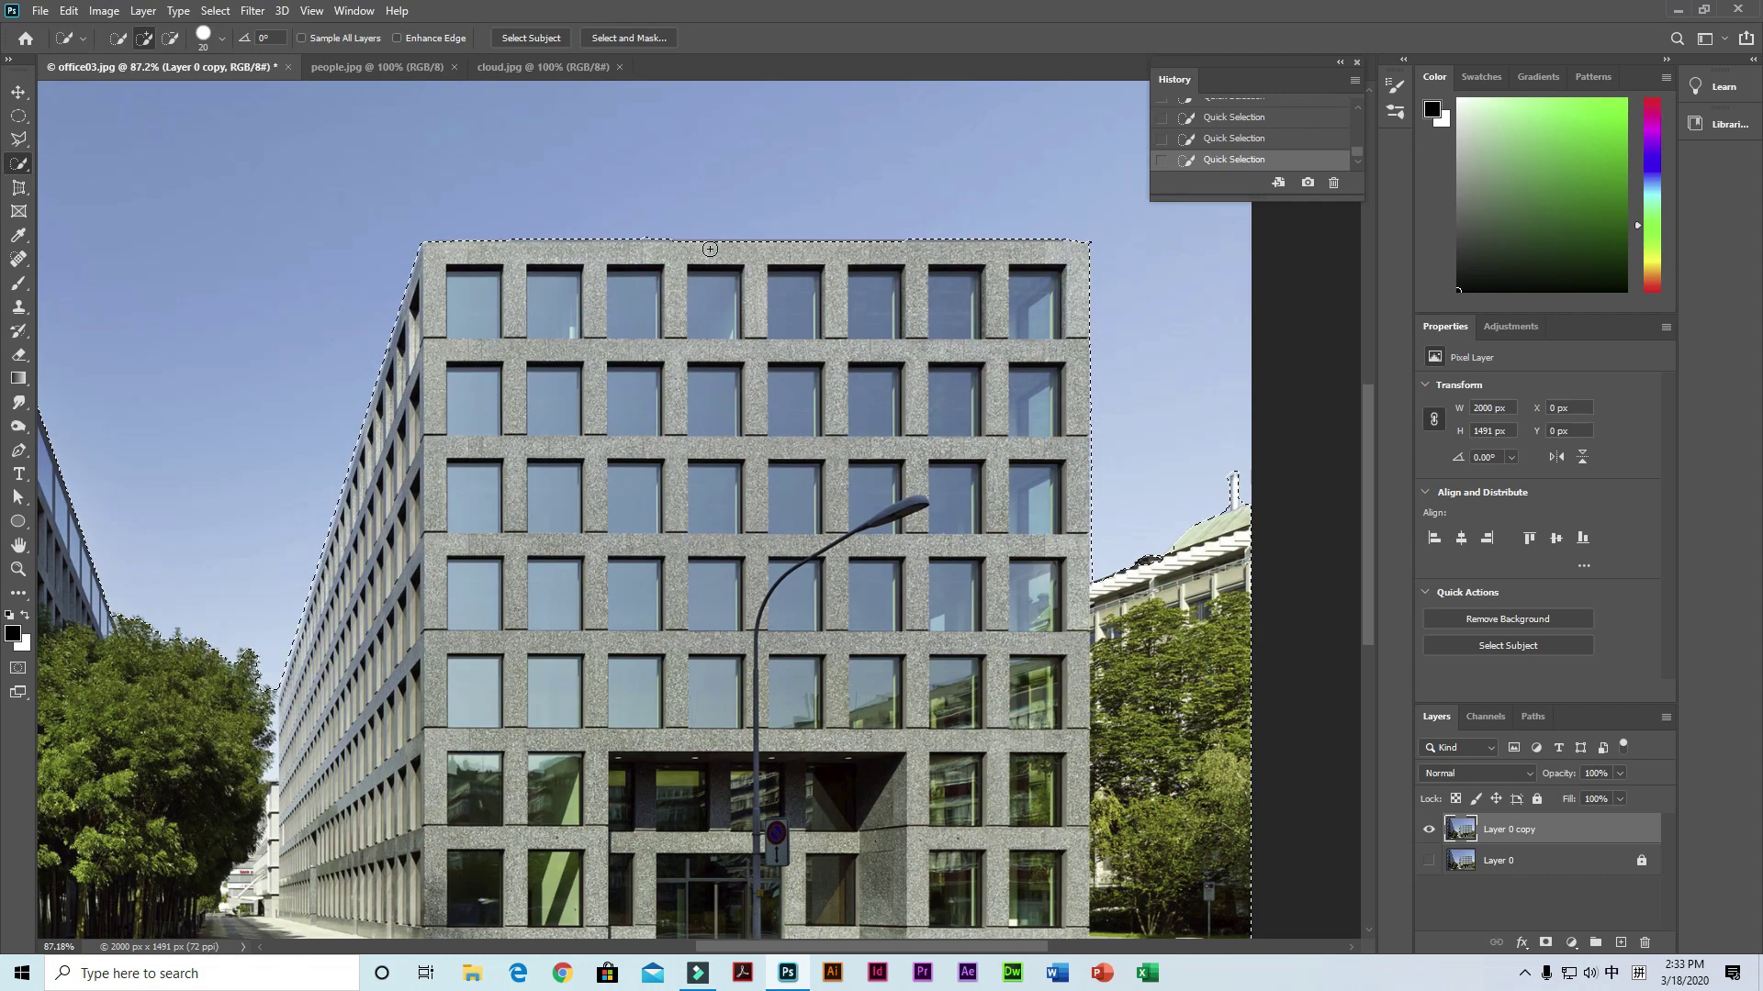
click(711, 248)
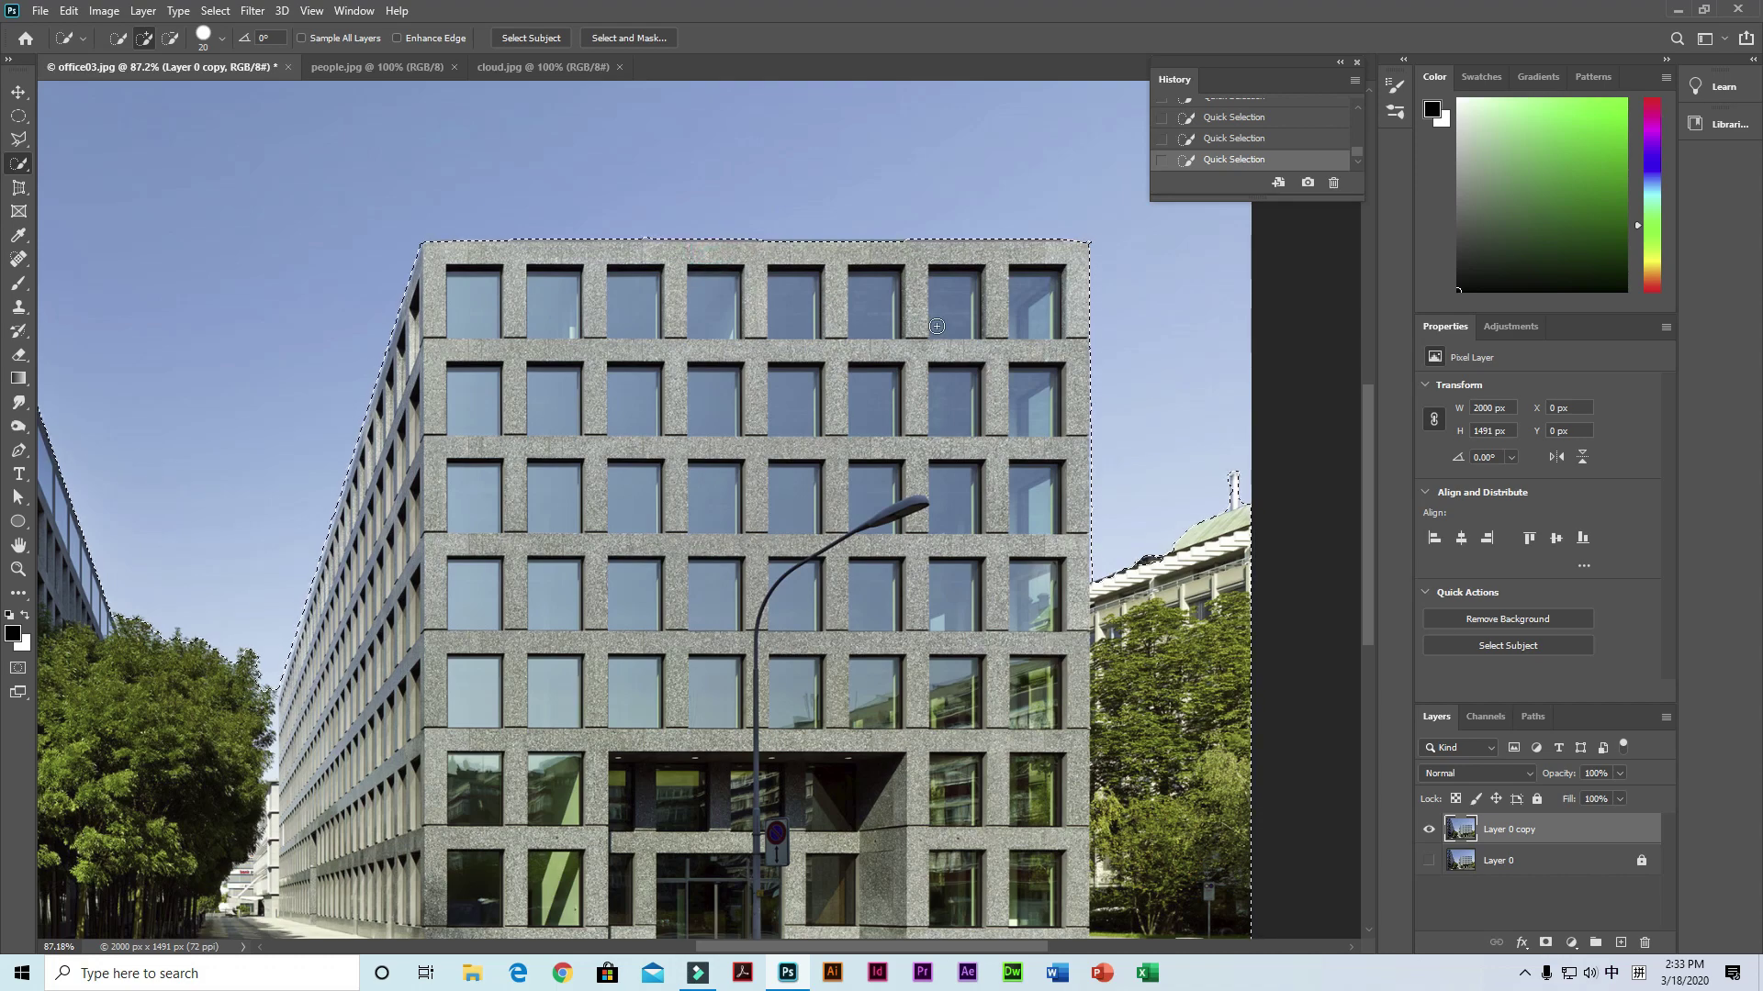
alt+click(646, 232)
click(630, 248)
alt+scroll(702, 315, down, 4)
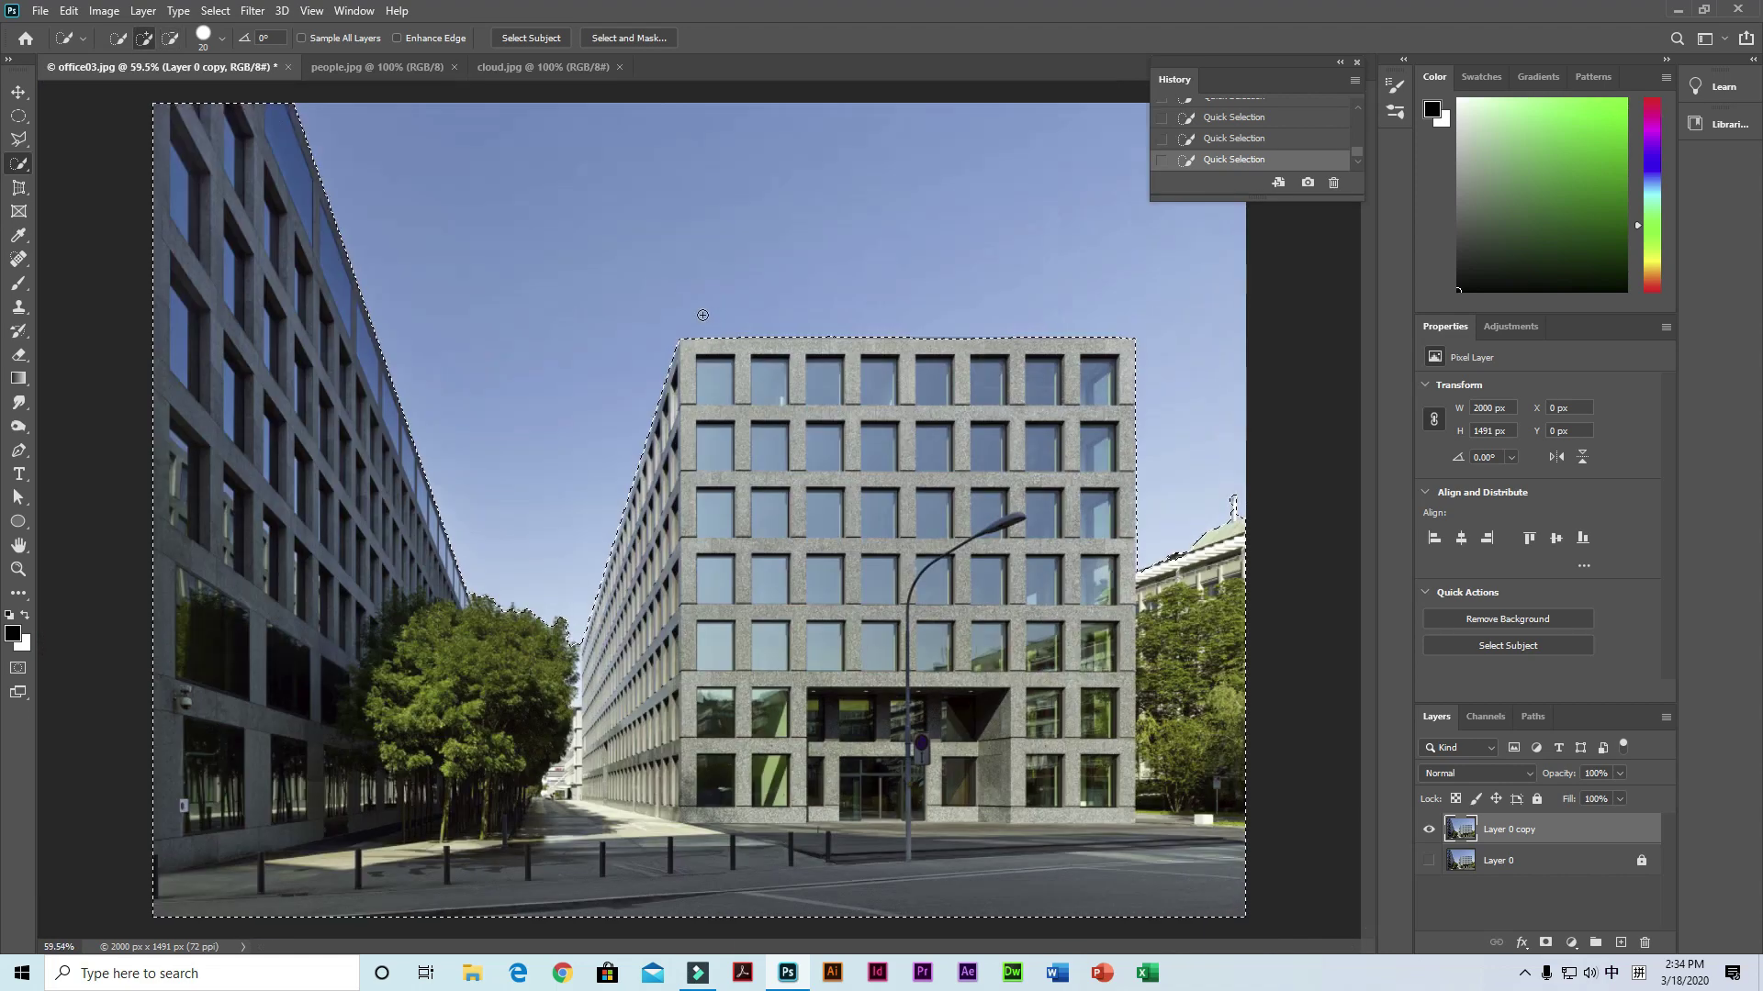
alt+scroll(703, 315, down, 1)
alt+scroll(702, 315, down, 1)
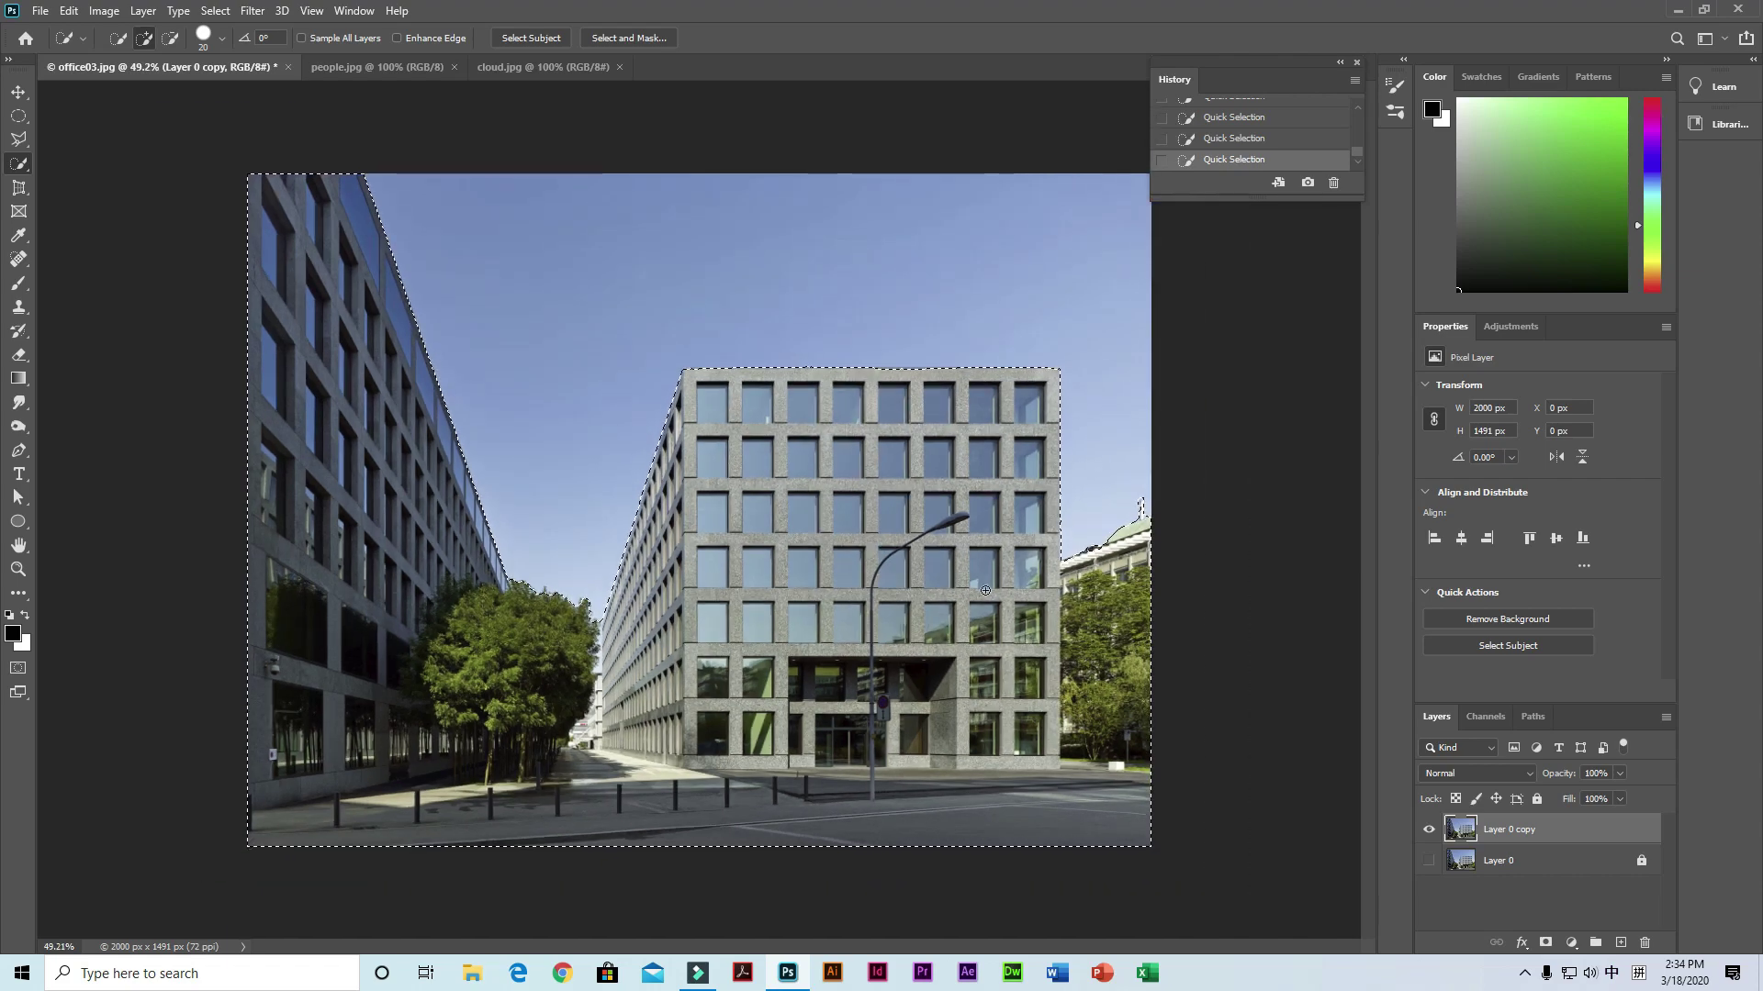
Step: Copy the selection to Layer 1 with Ctrl+J and hide Layer 0 copy, leaving the sky transparent
key(ctrl+j)
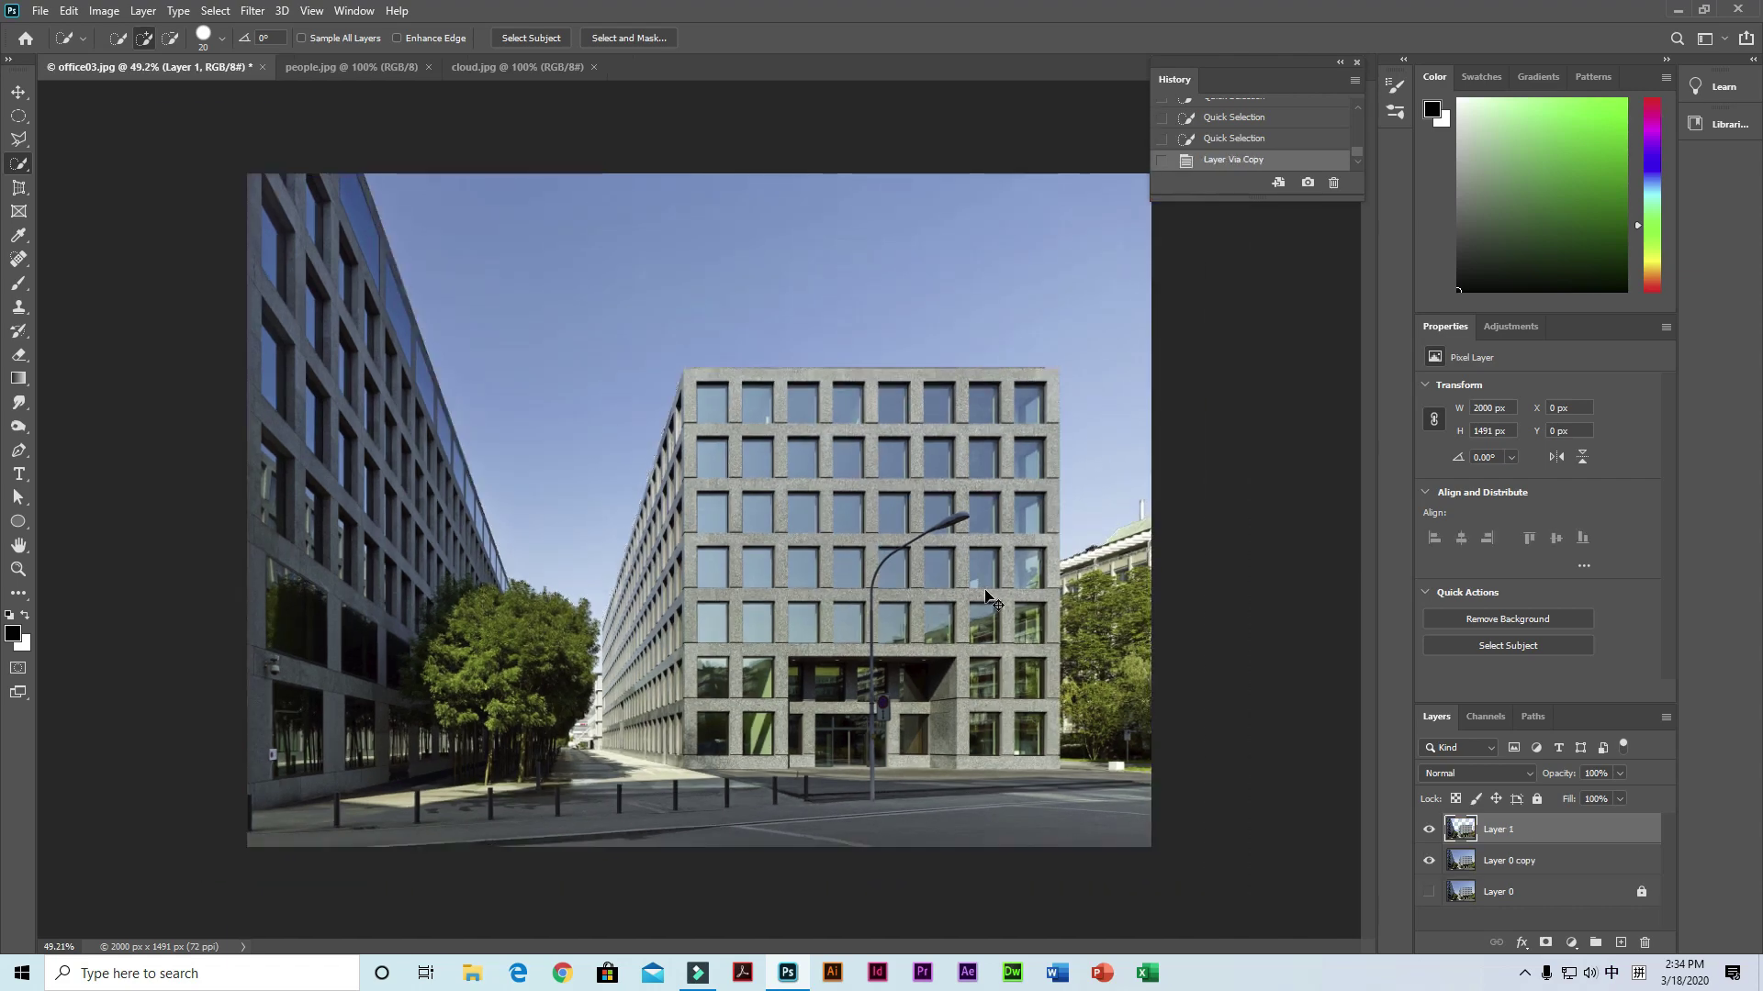
click(1429, 862)
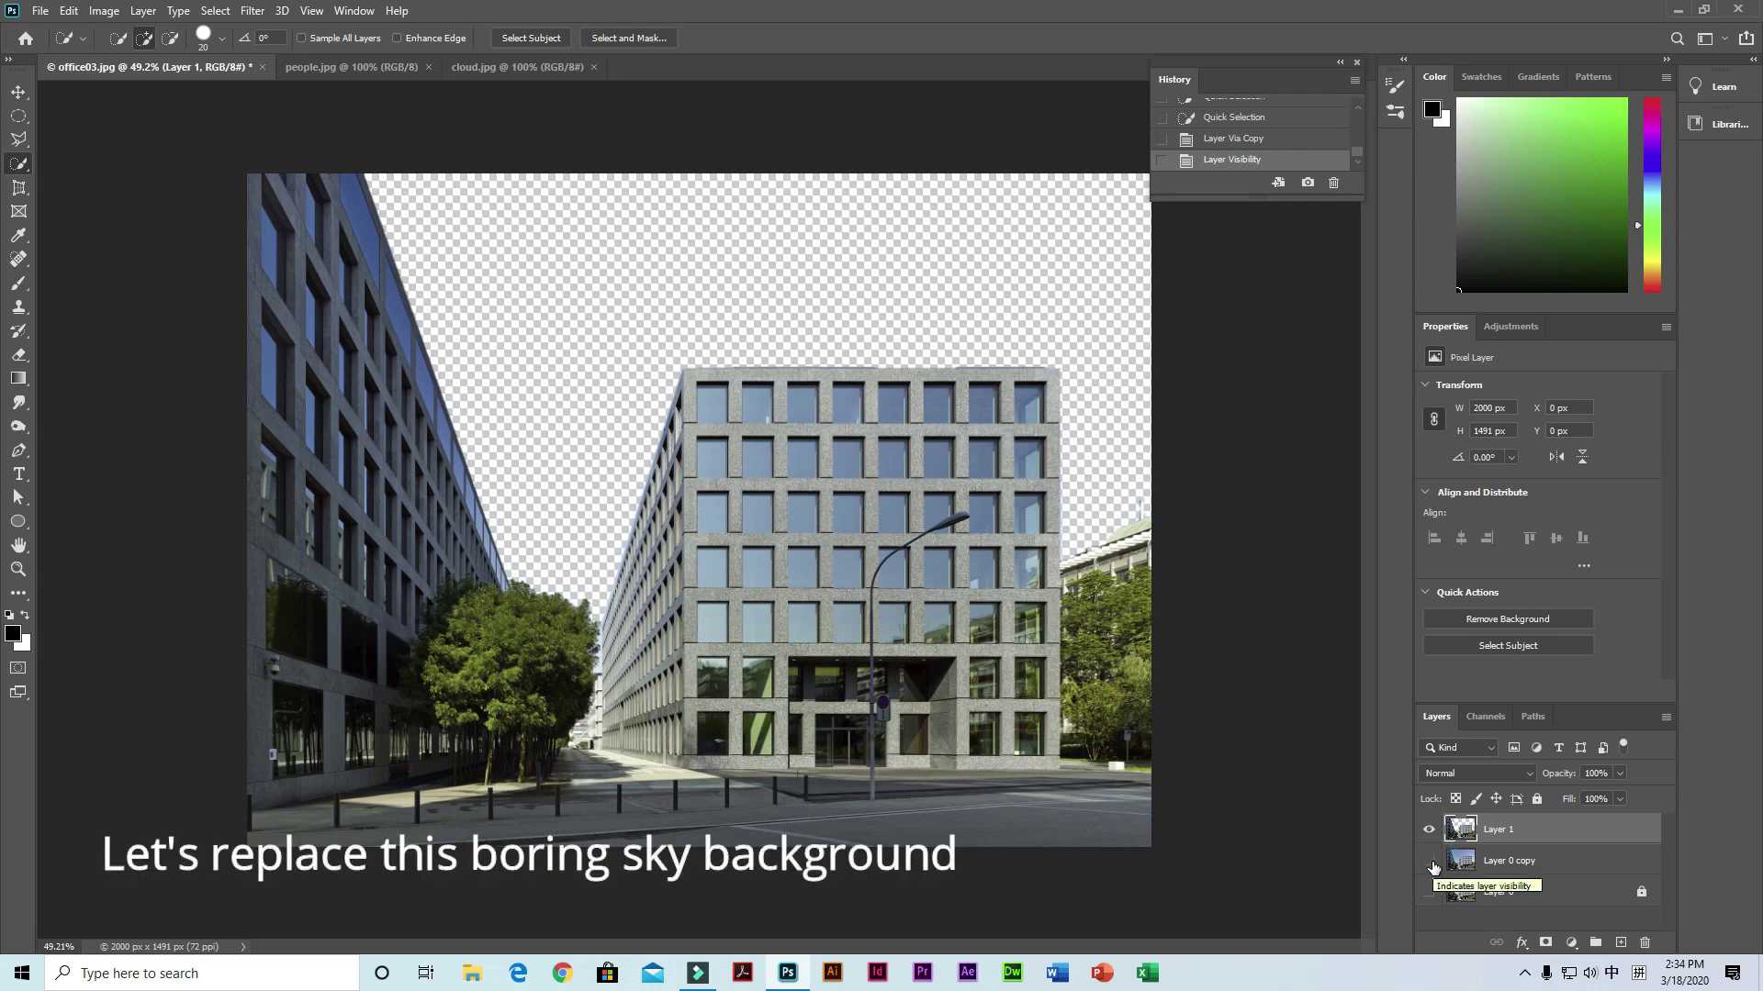
click(1429, 861)
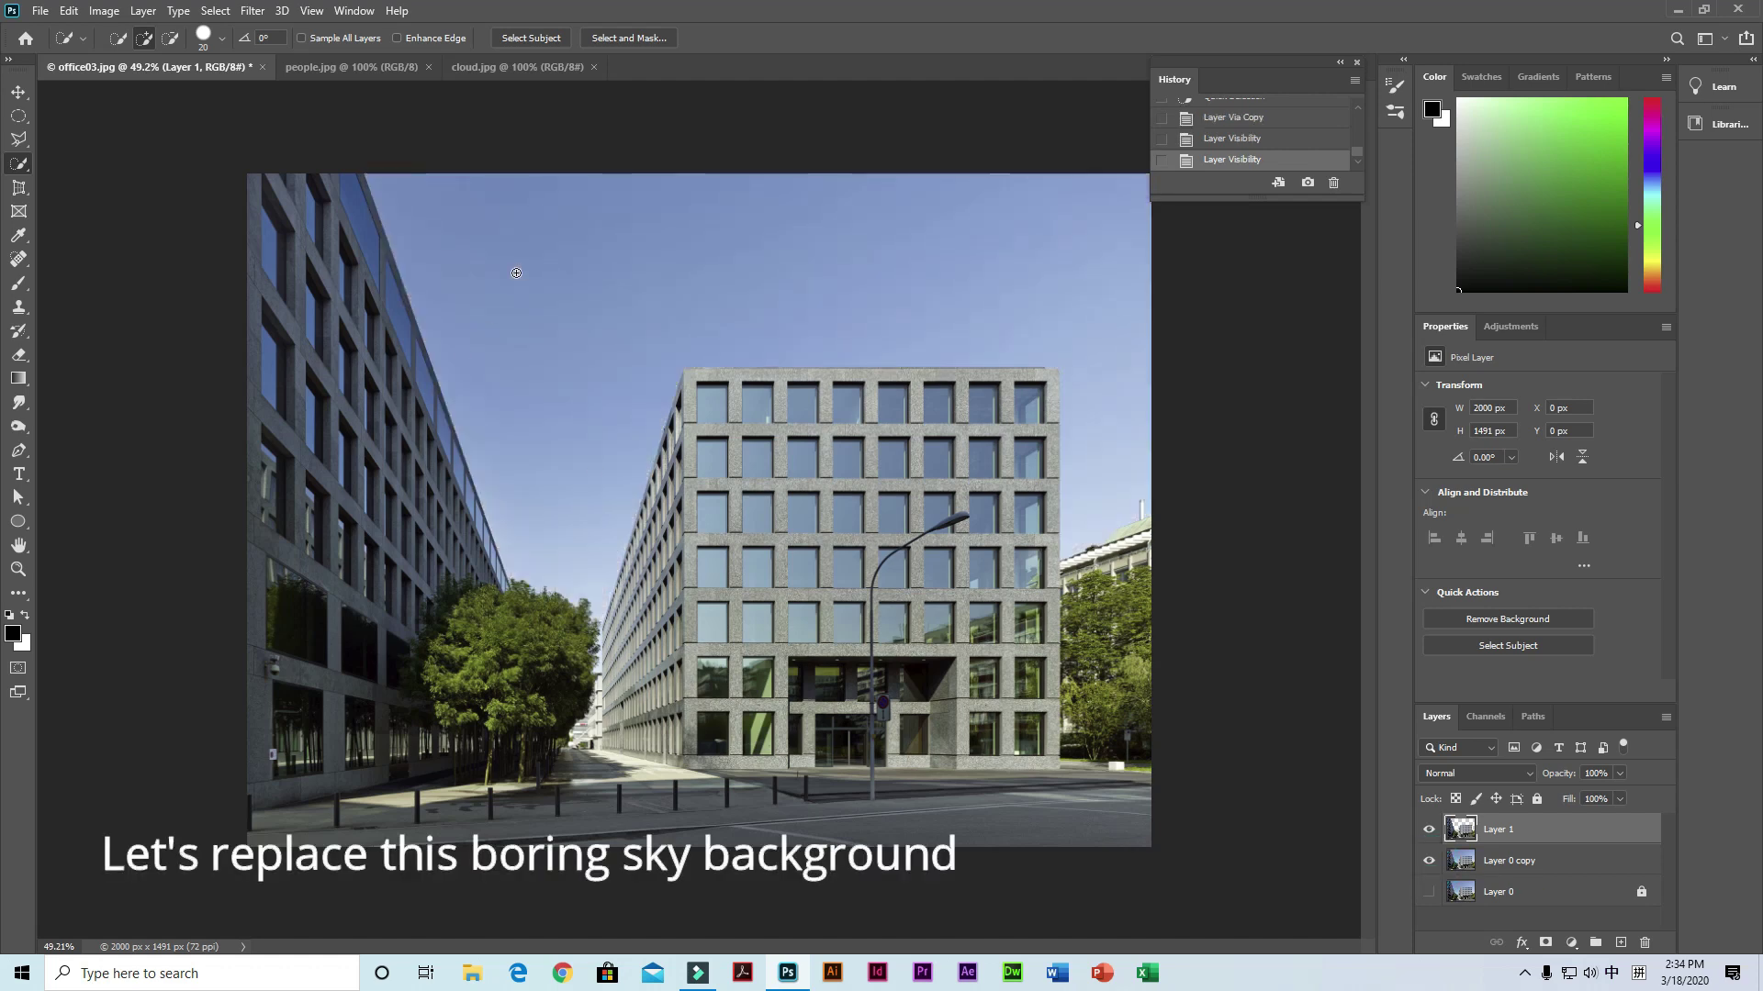
click(1430, 861)
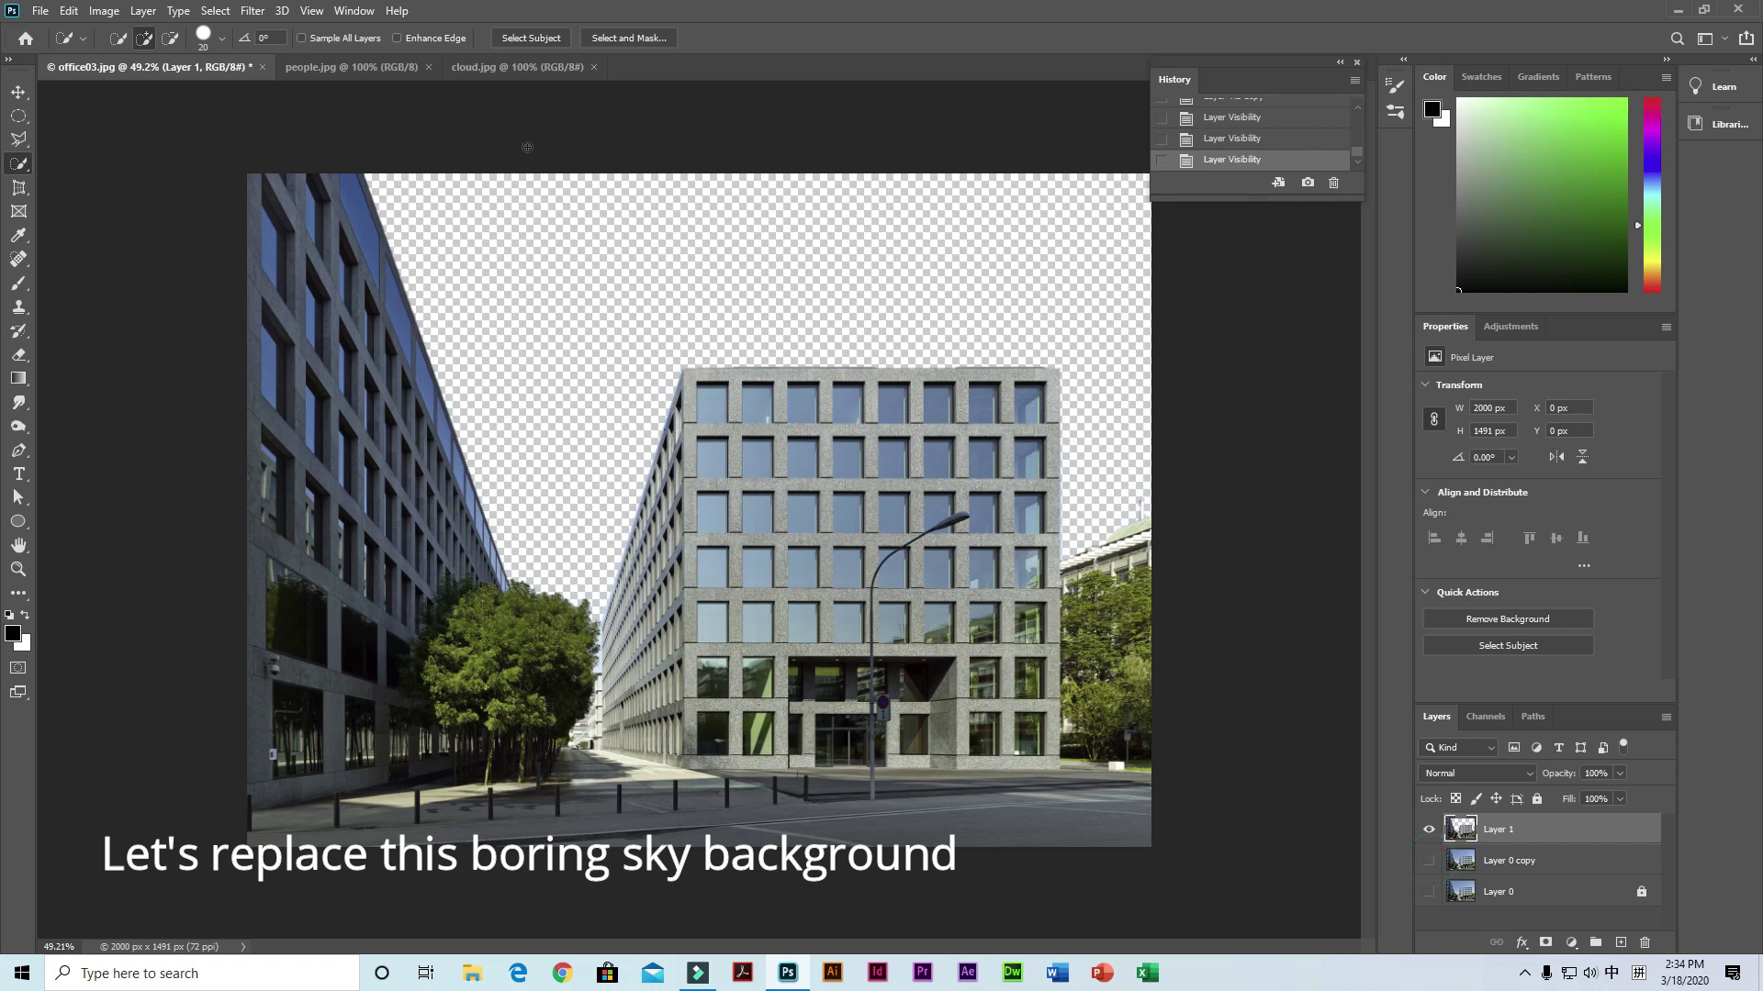
Step: Unlock the cloud.jpg image and drag it with the Move tool into office03.jpg
click(503, 66)
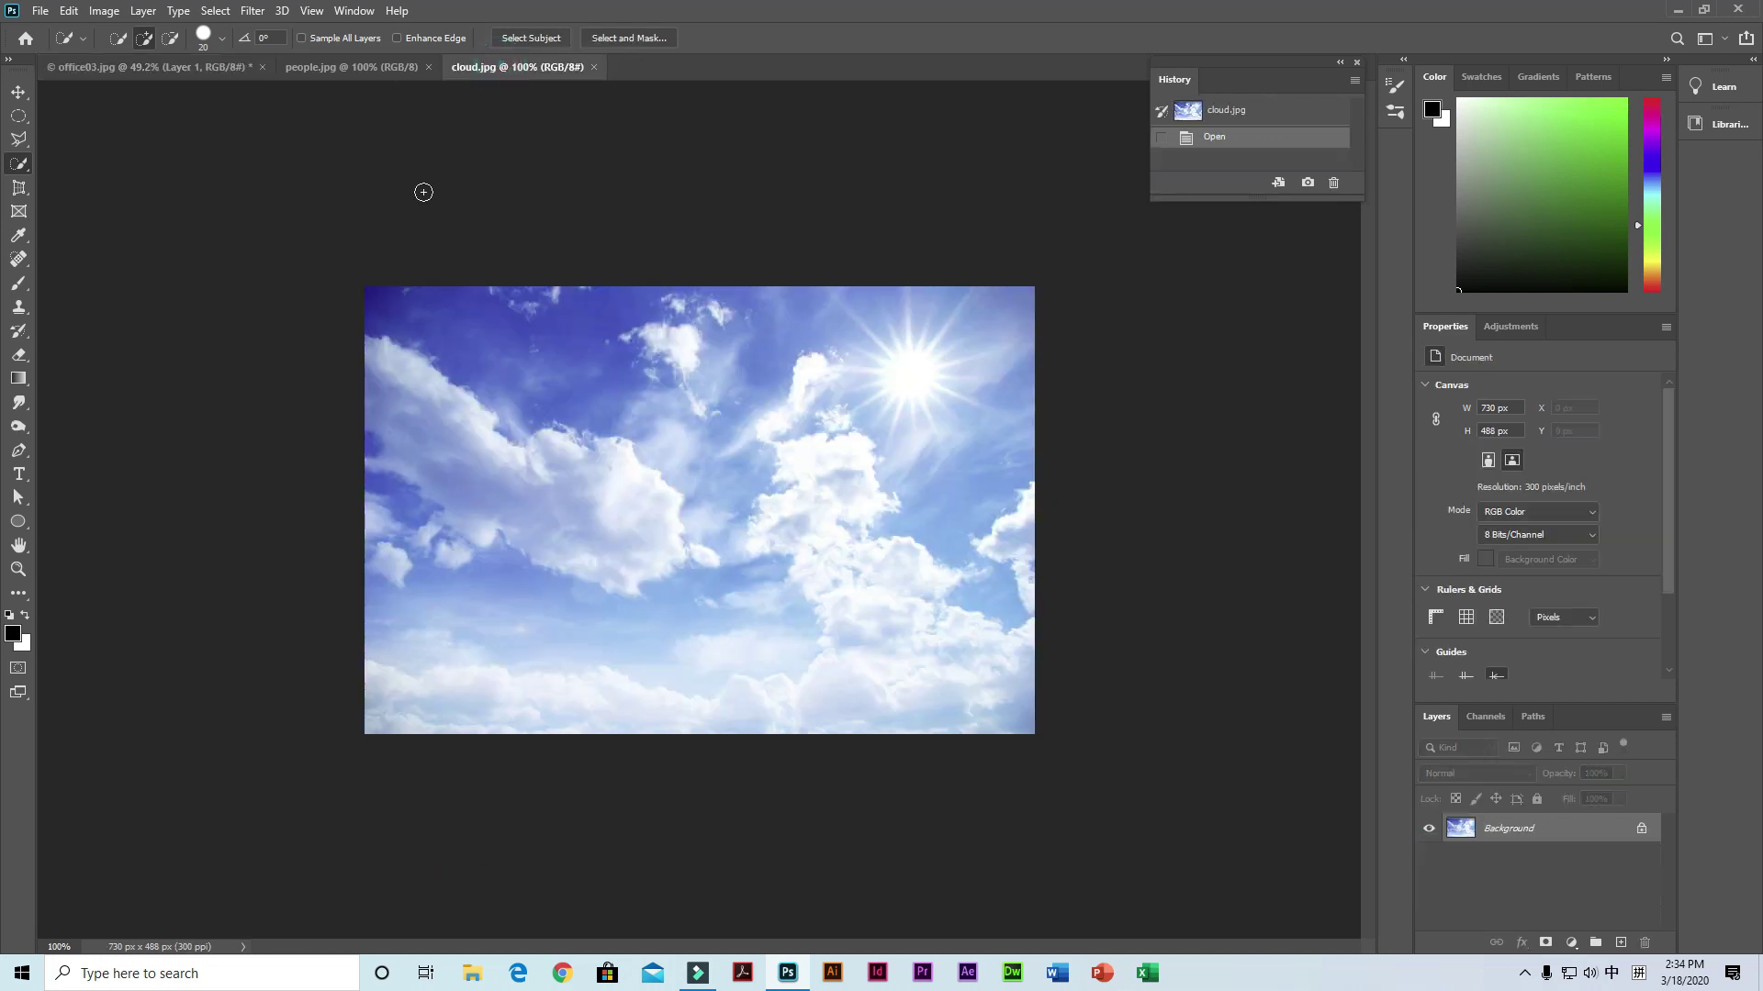
click(20, 92)
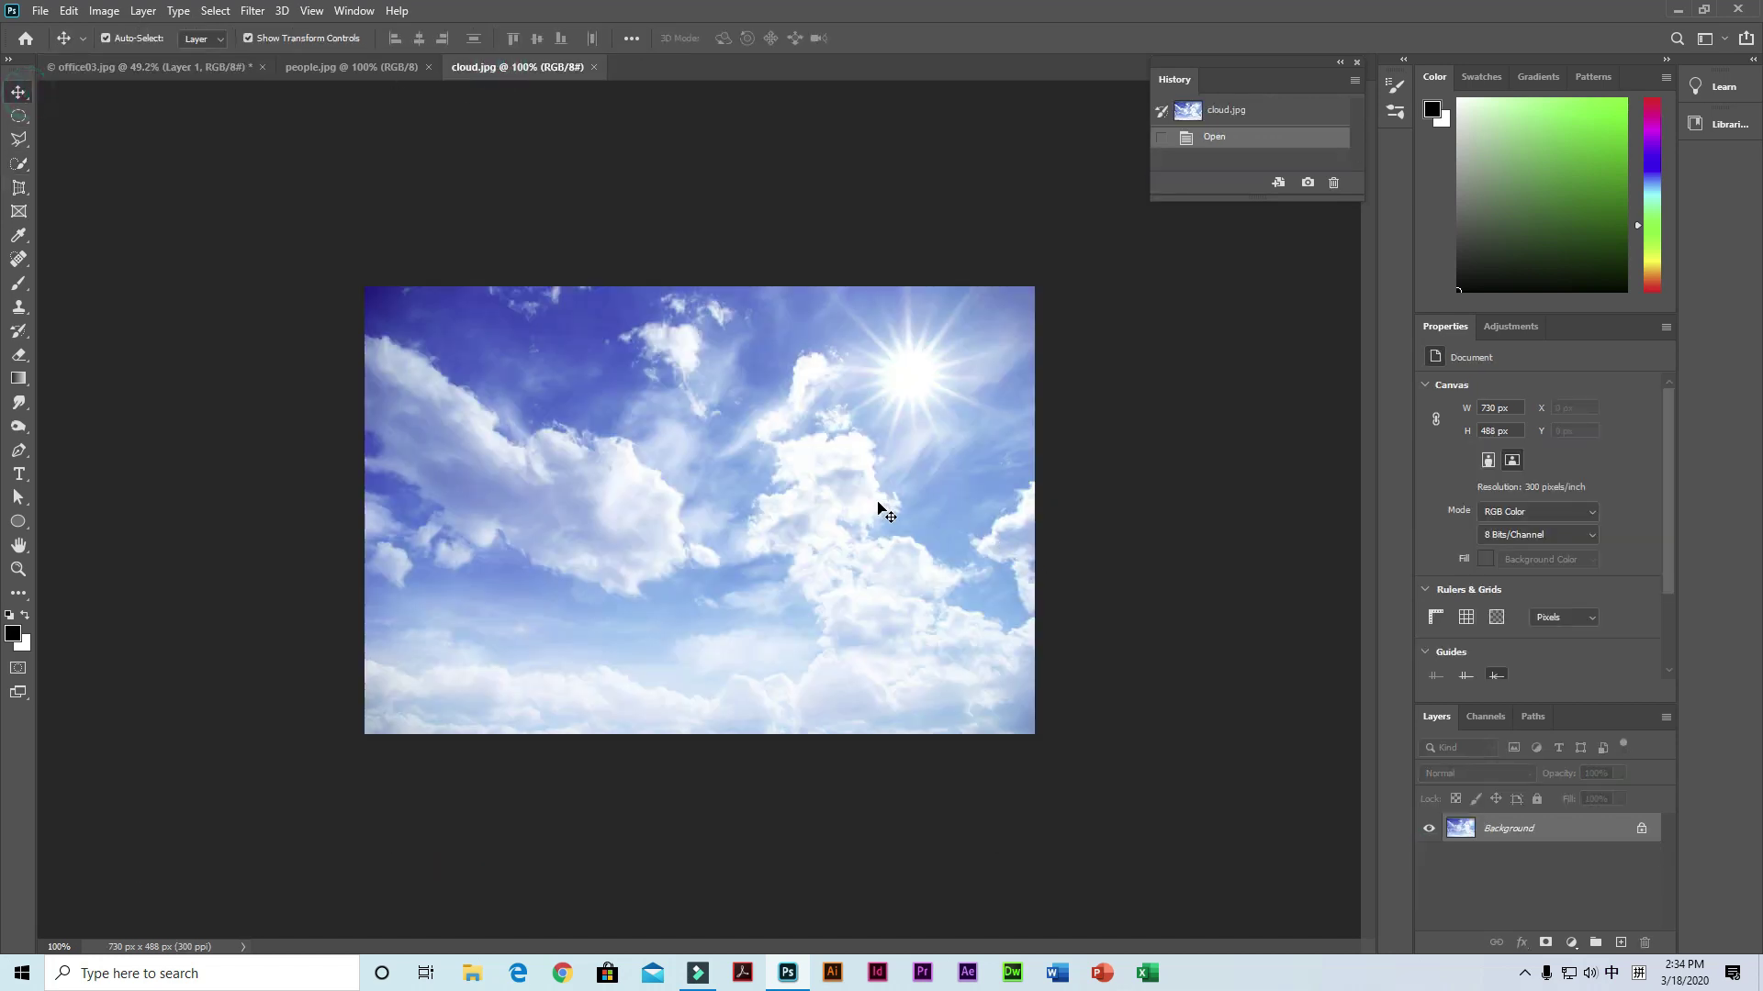
click(1629, 832)
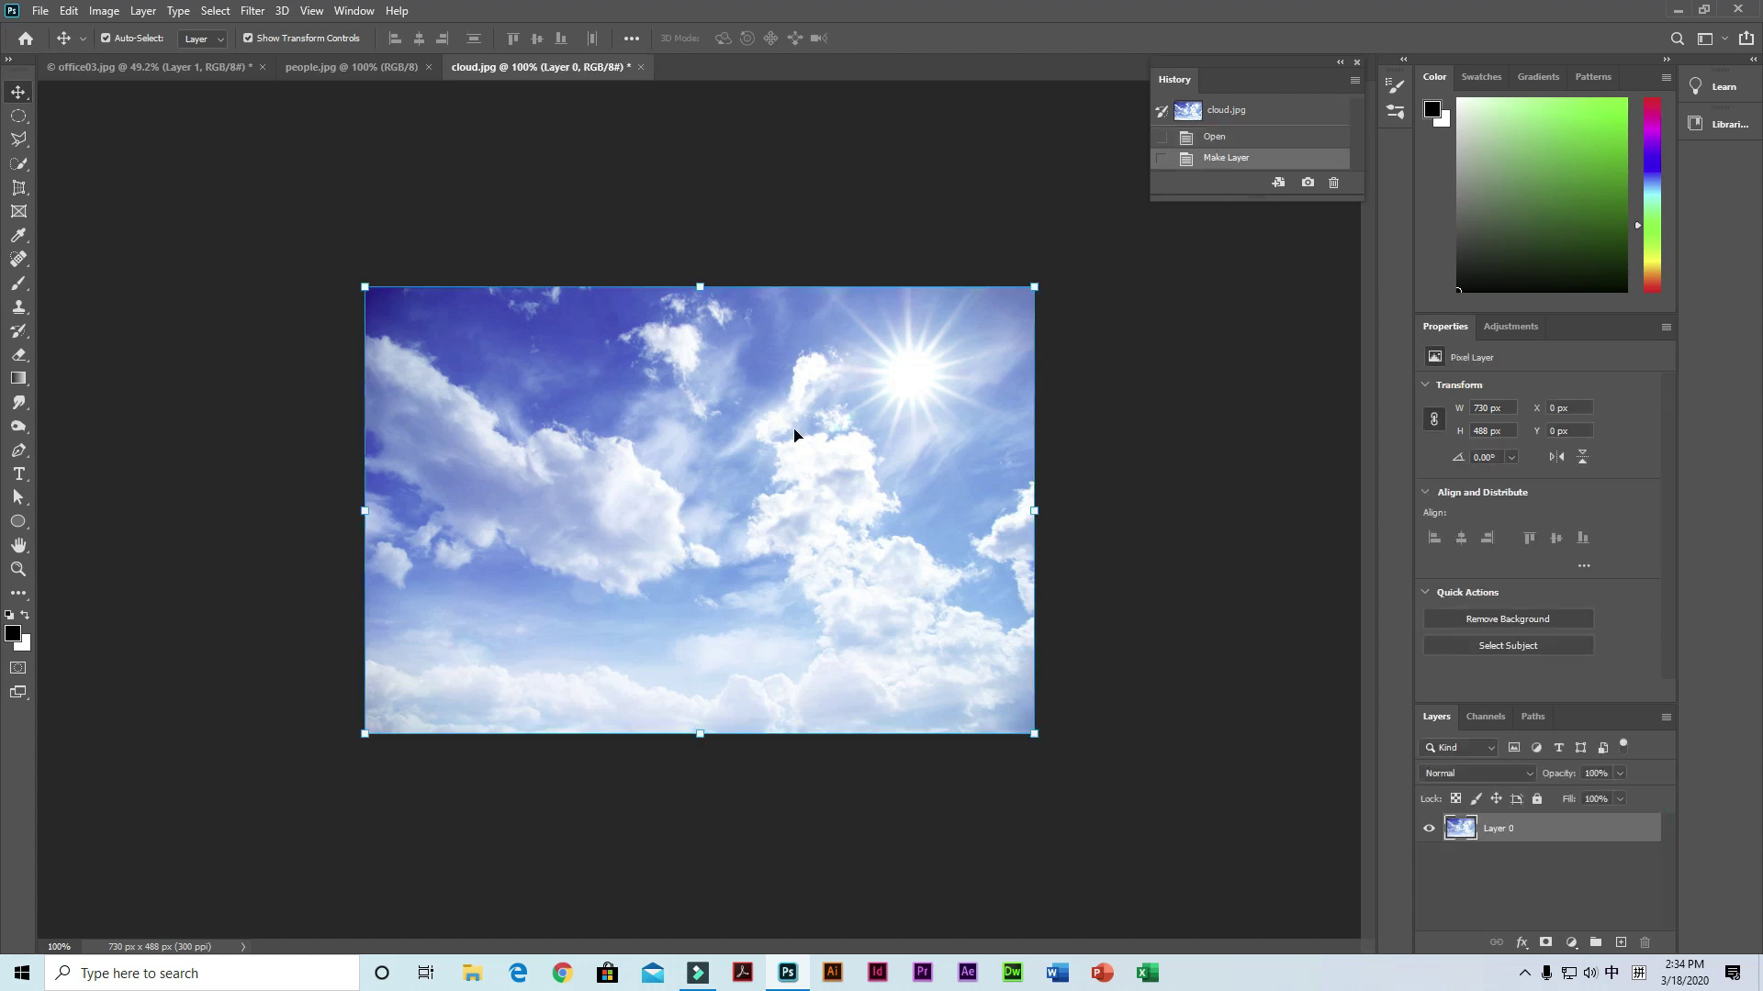
drag(791, 435, 779, 461)
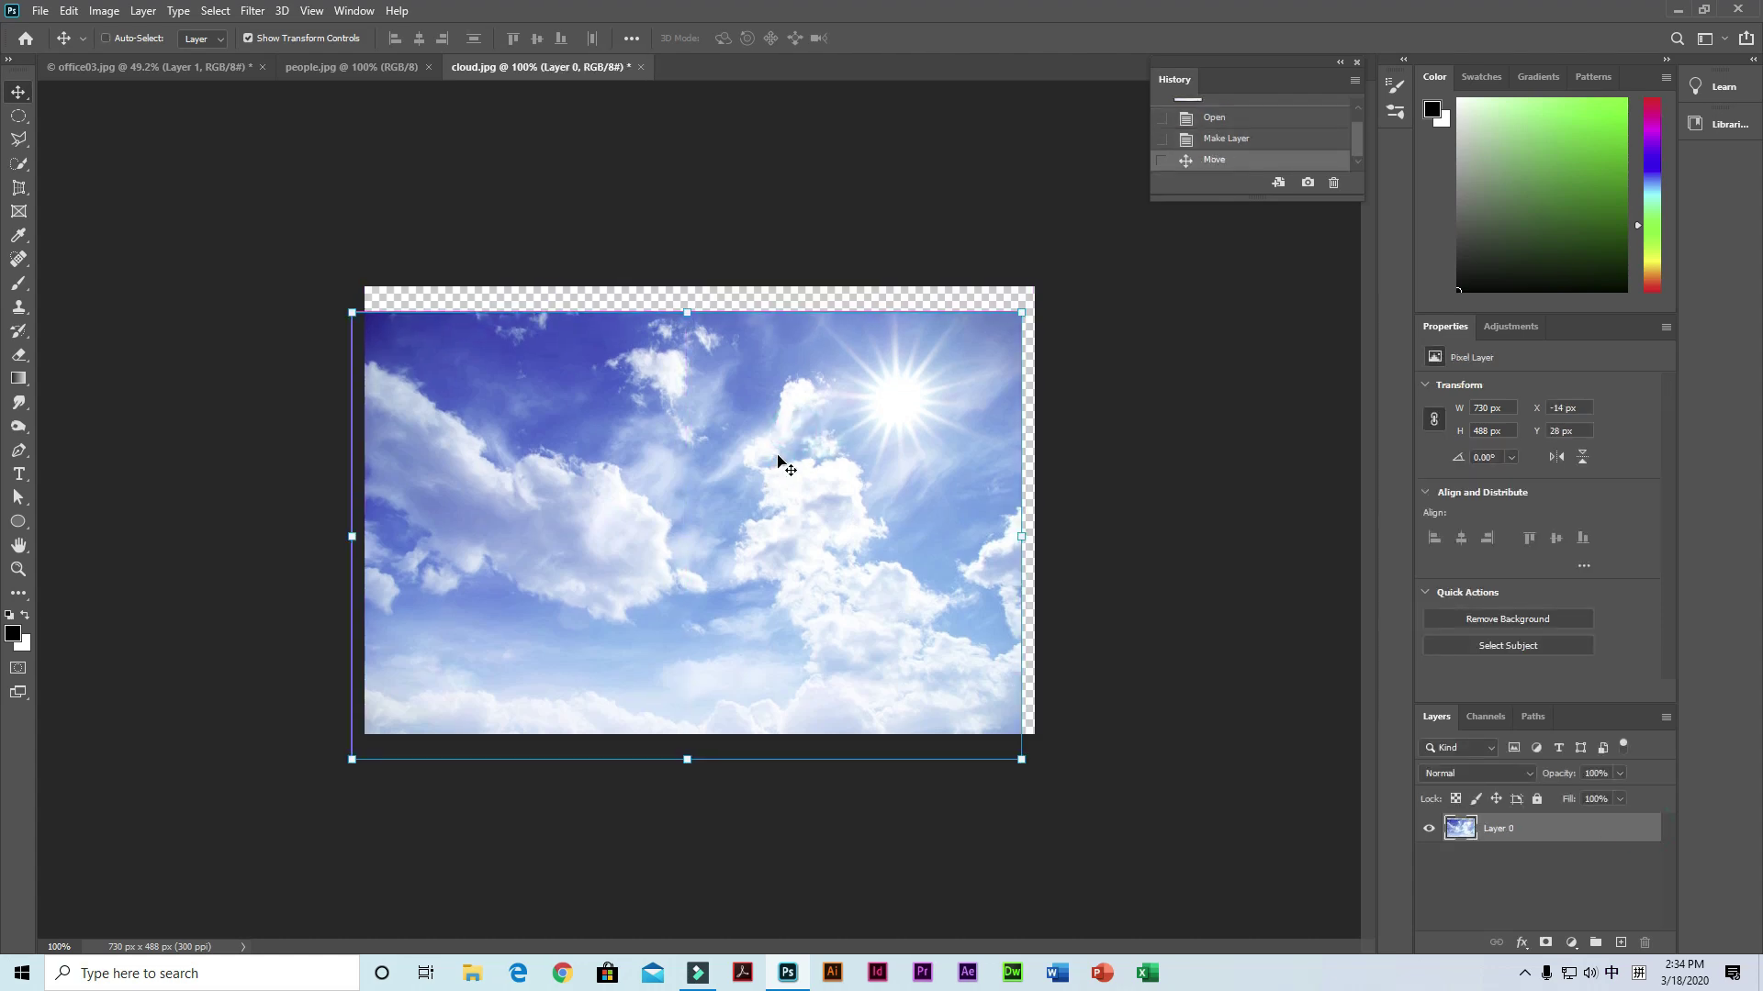
click(229, 74)
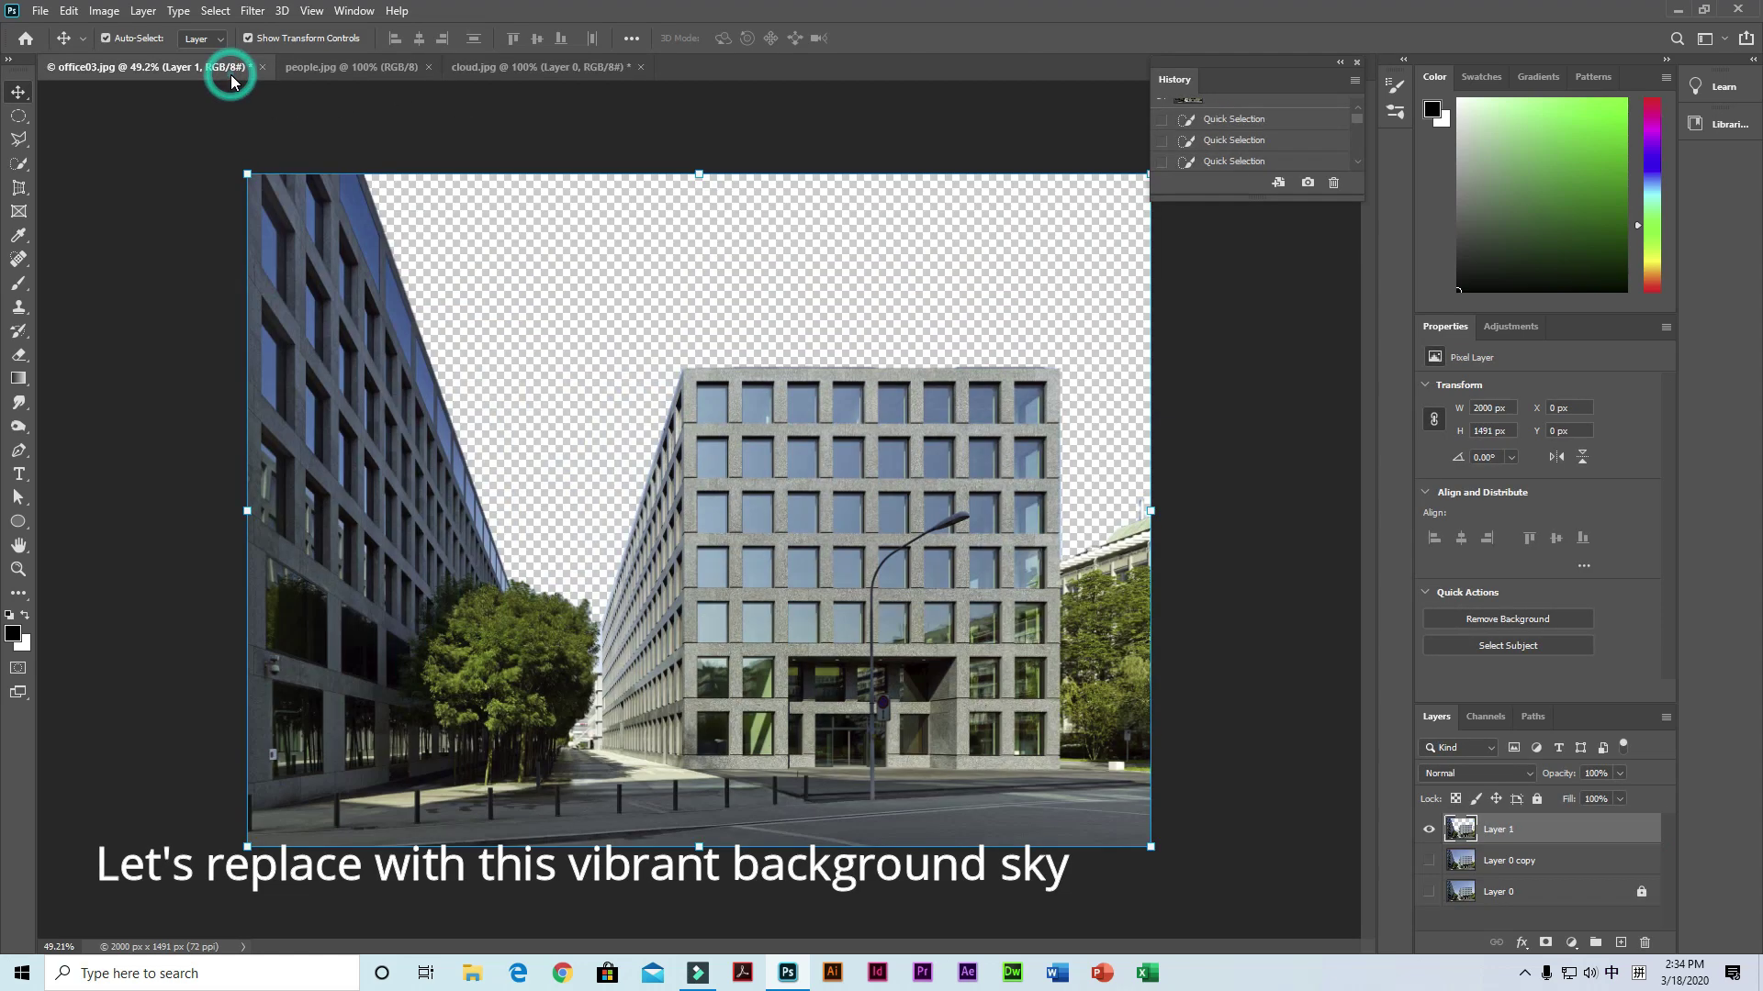
mouse_move(231, 83)
mouse_down()
mouse_move(631, 439)
mouse_move(361, 248)
mouse_up()
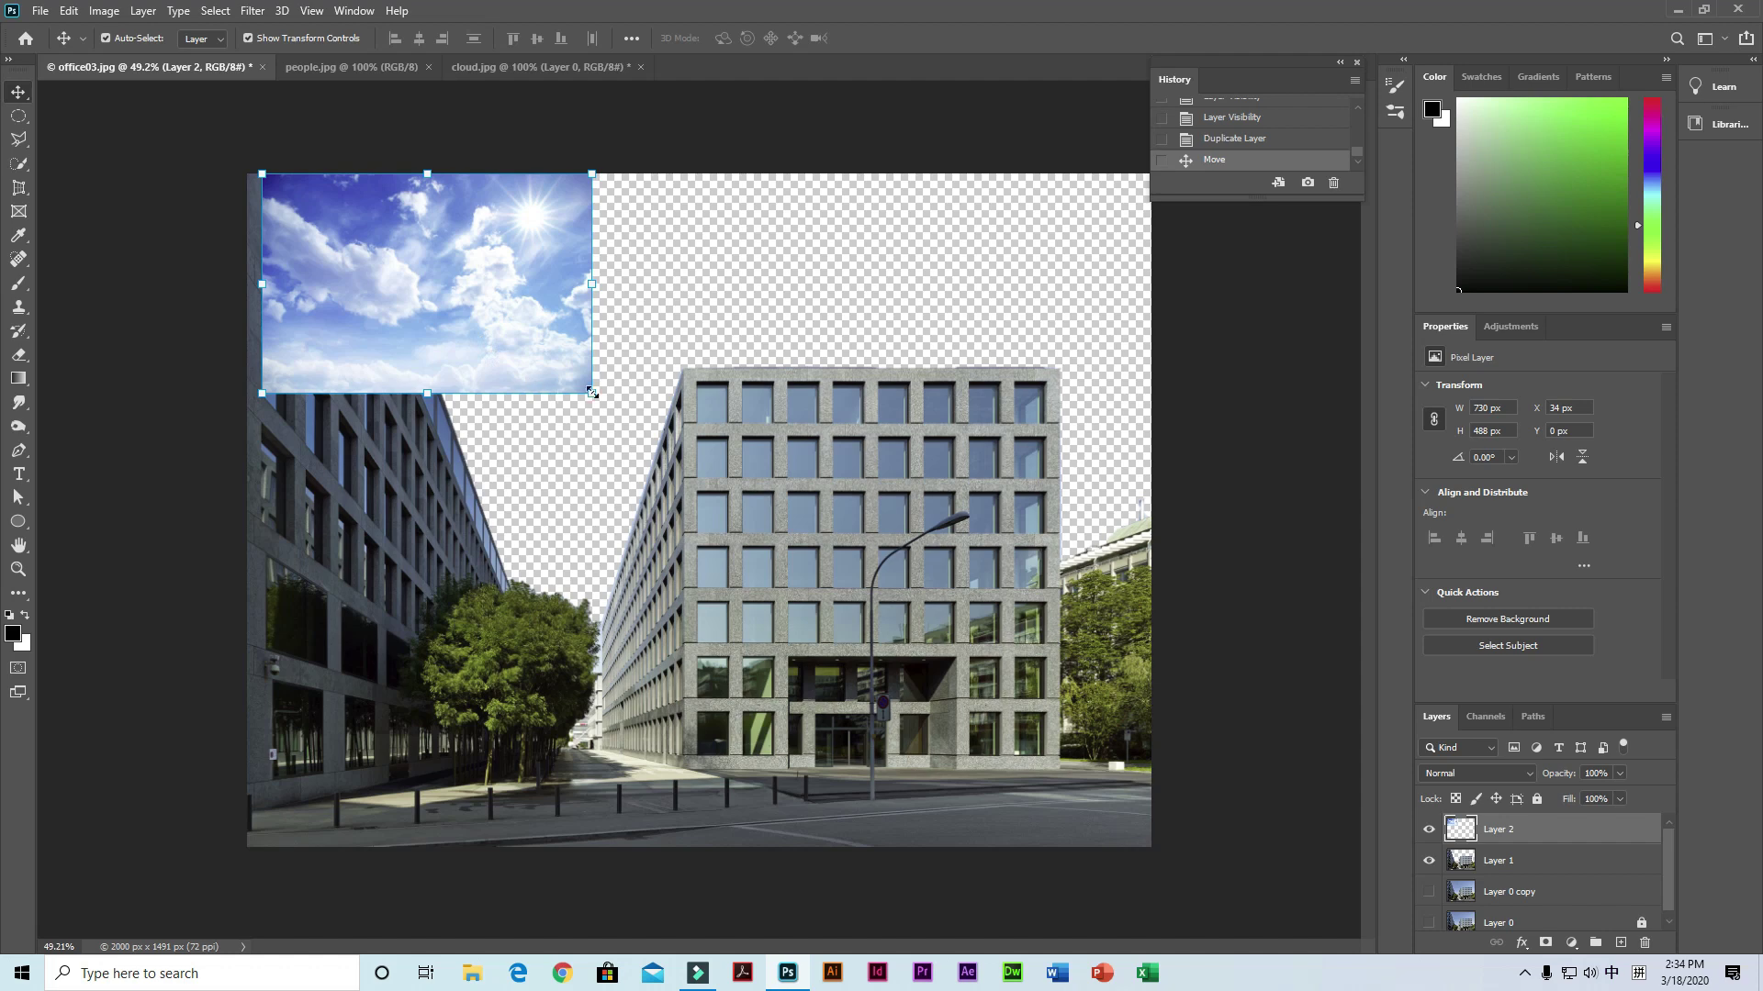
Step: Scale the cloud layer to fill the canvas and move Layer 2 below Layer 1
mouse_move(592, 393)
mouse_down()
mouse_move(1041, 750)
mouse_move(1172, 799)
mouse_up()
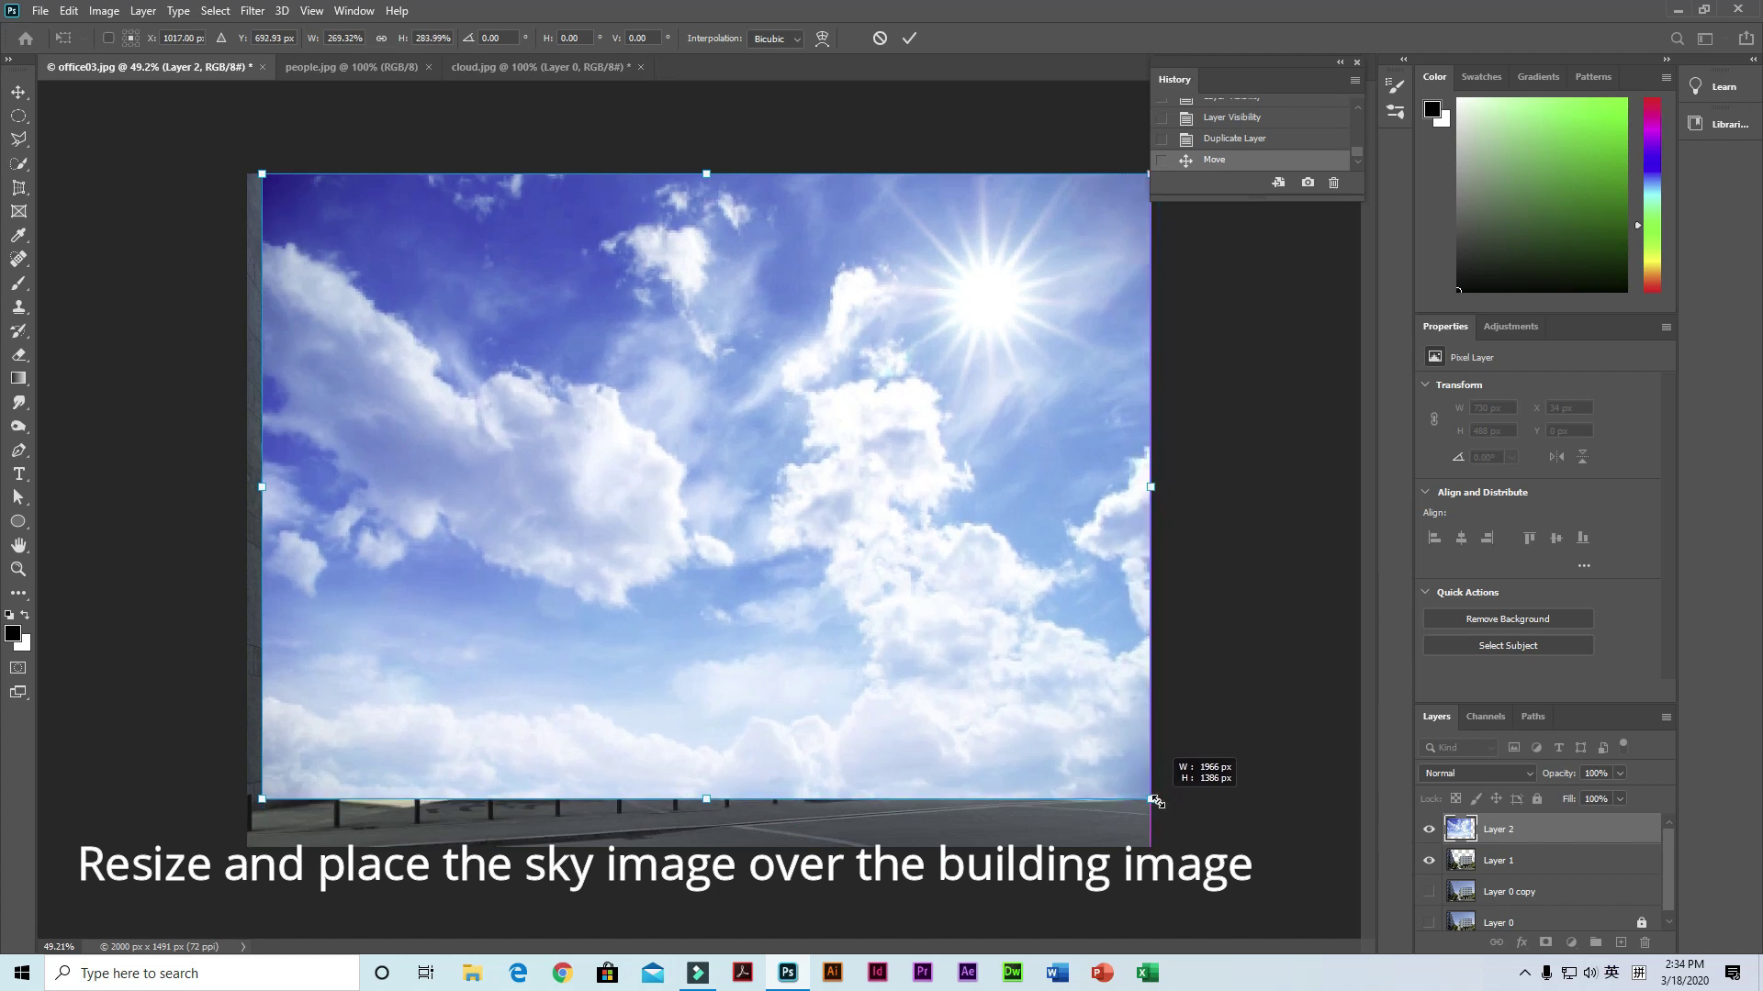
drag(1172, 800, 1179, 771)
drag(276, 492, 250, 492)
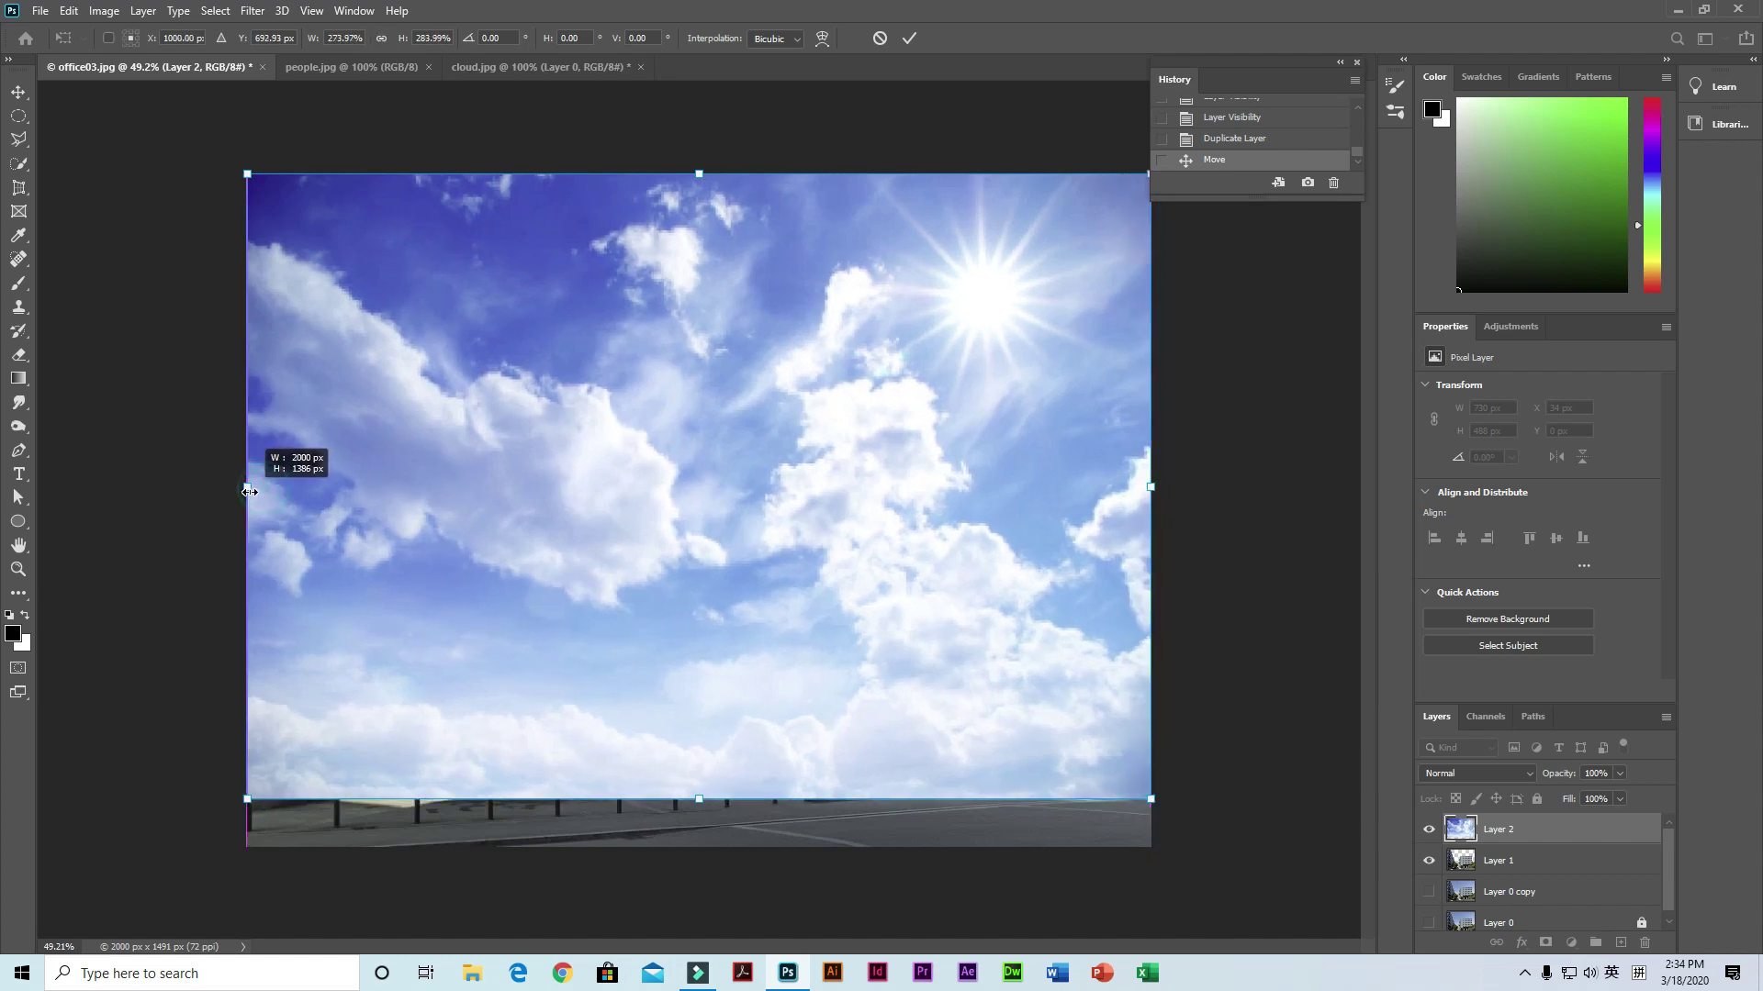
drag(693, 174, 693, 154)
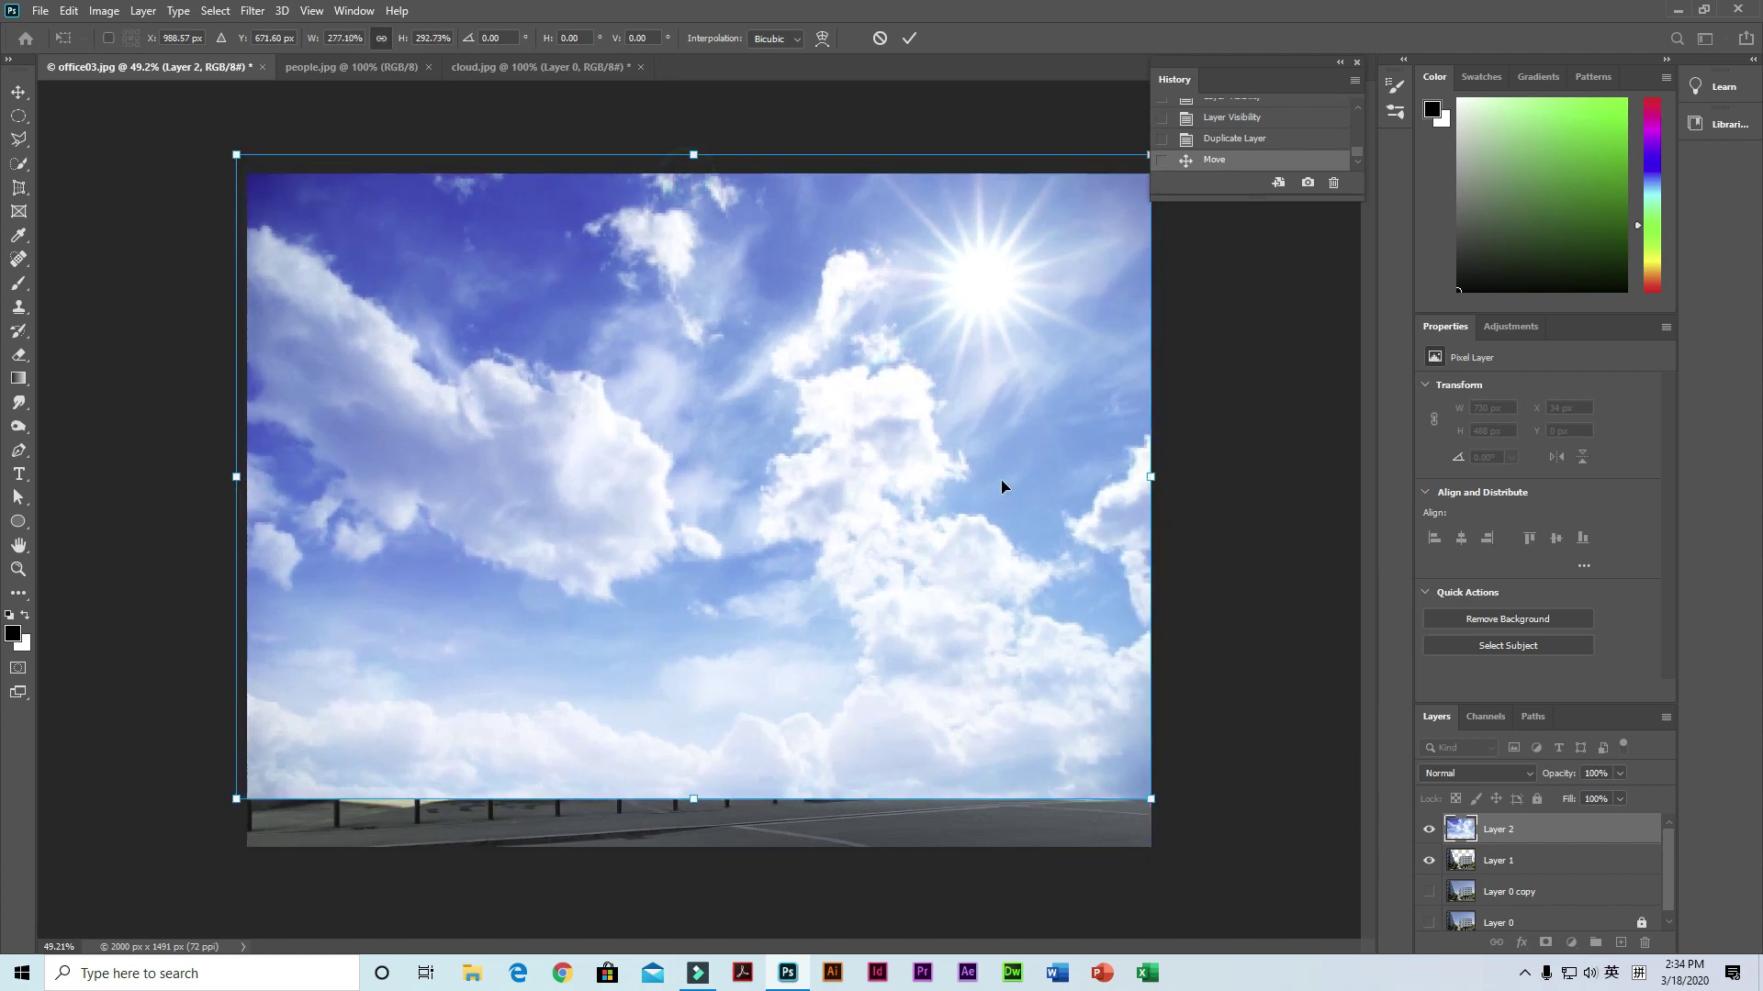
drag(1154, 478, 1164, 477)
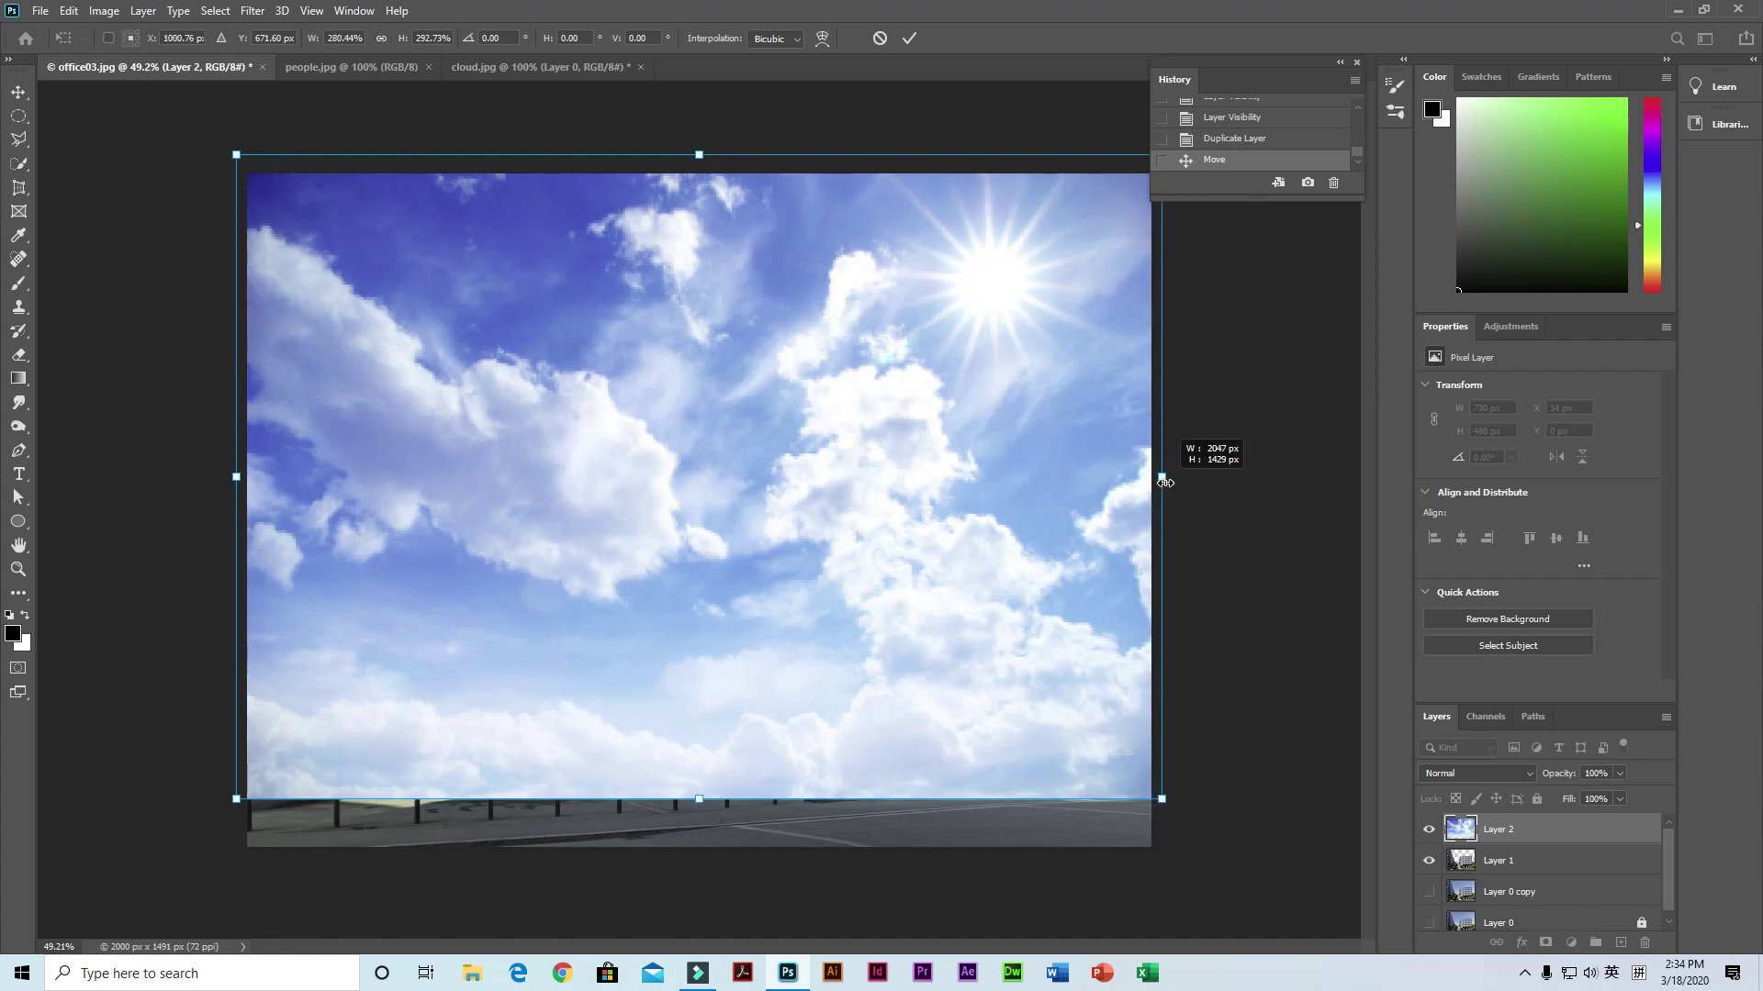
double_click(944, 473)
drag(1561, 829, 1568, 884)
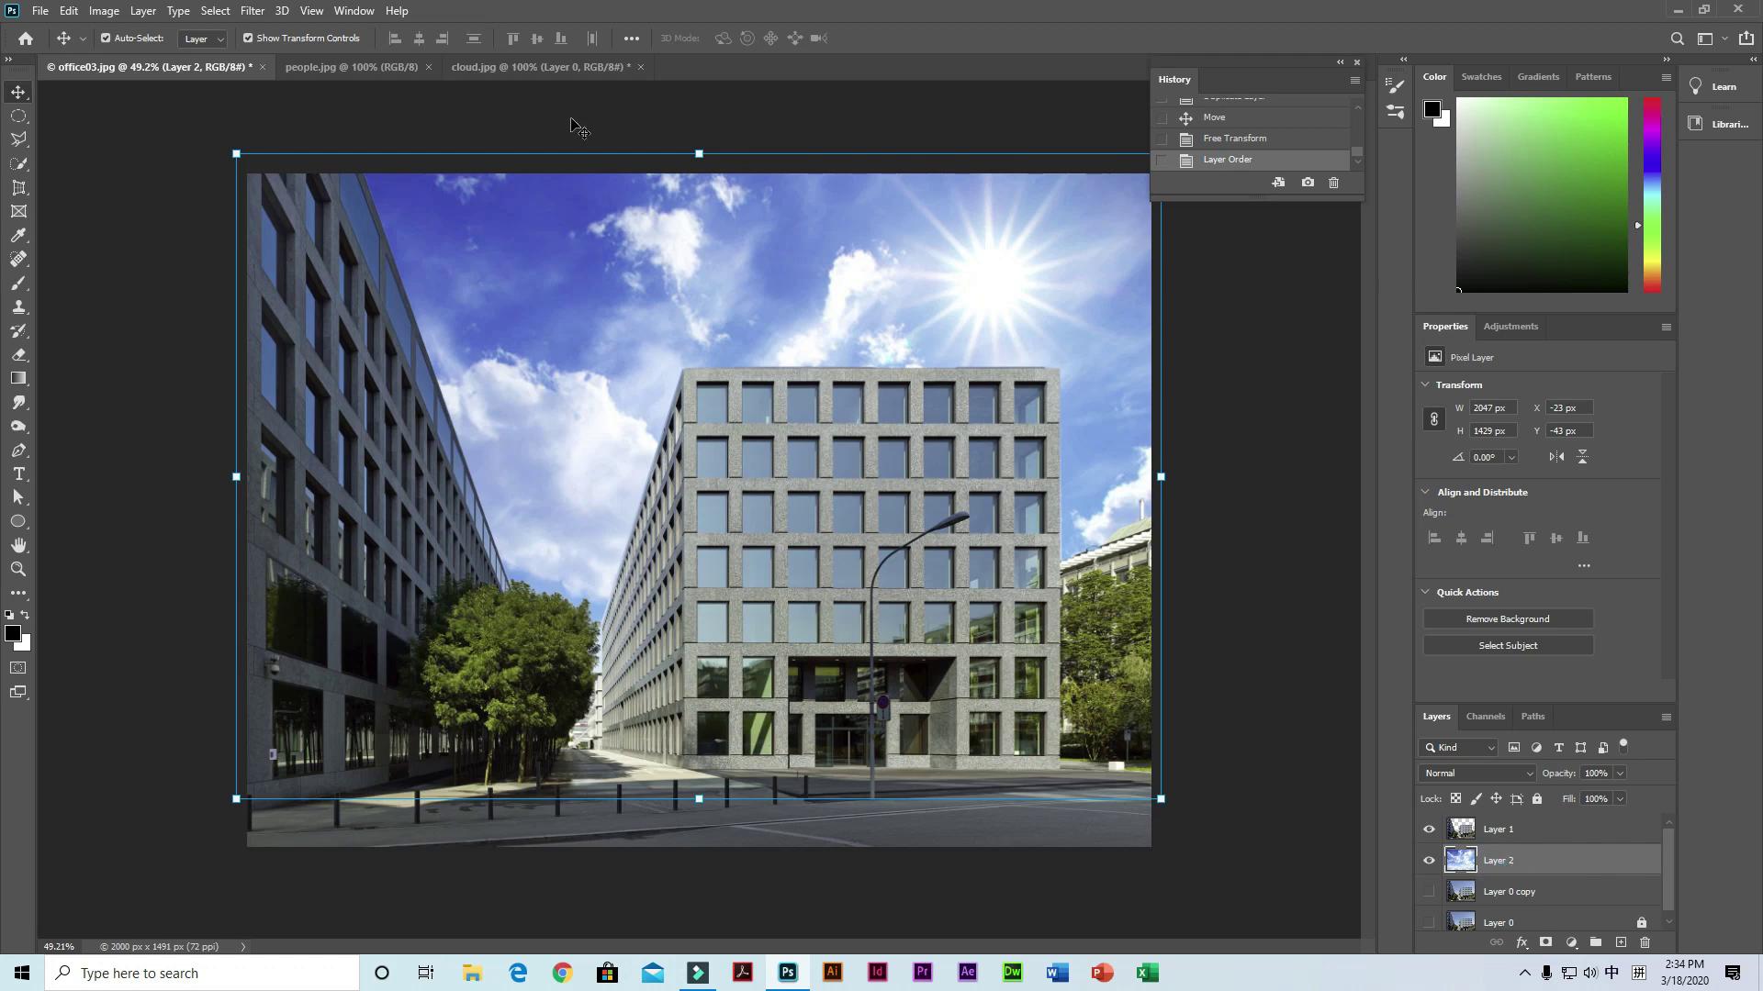
click(252, 11)
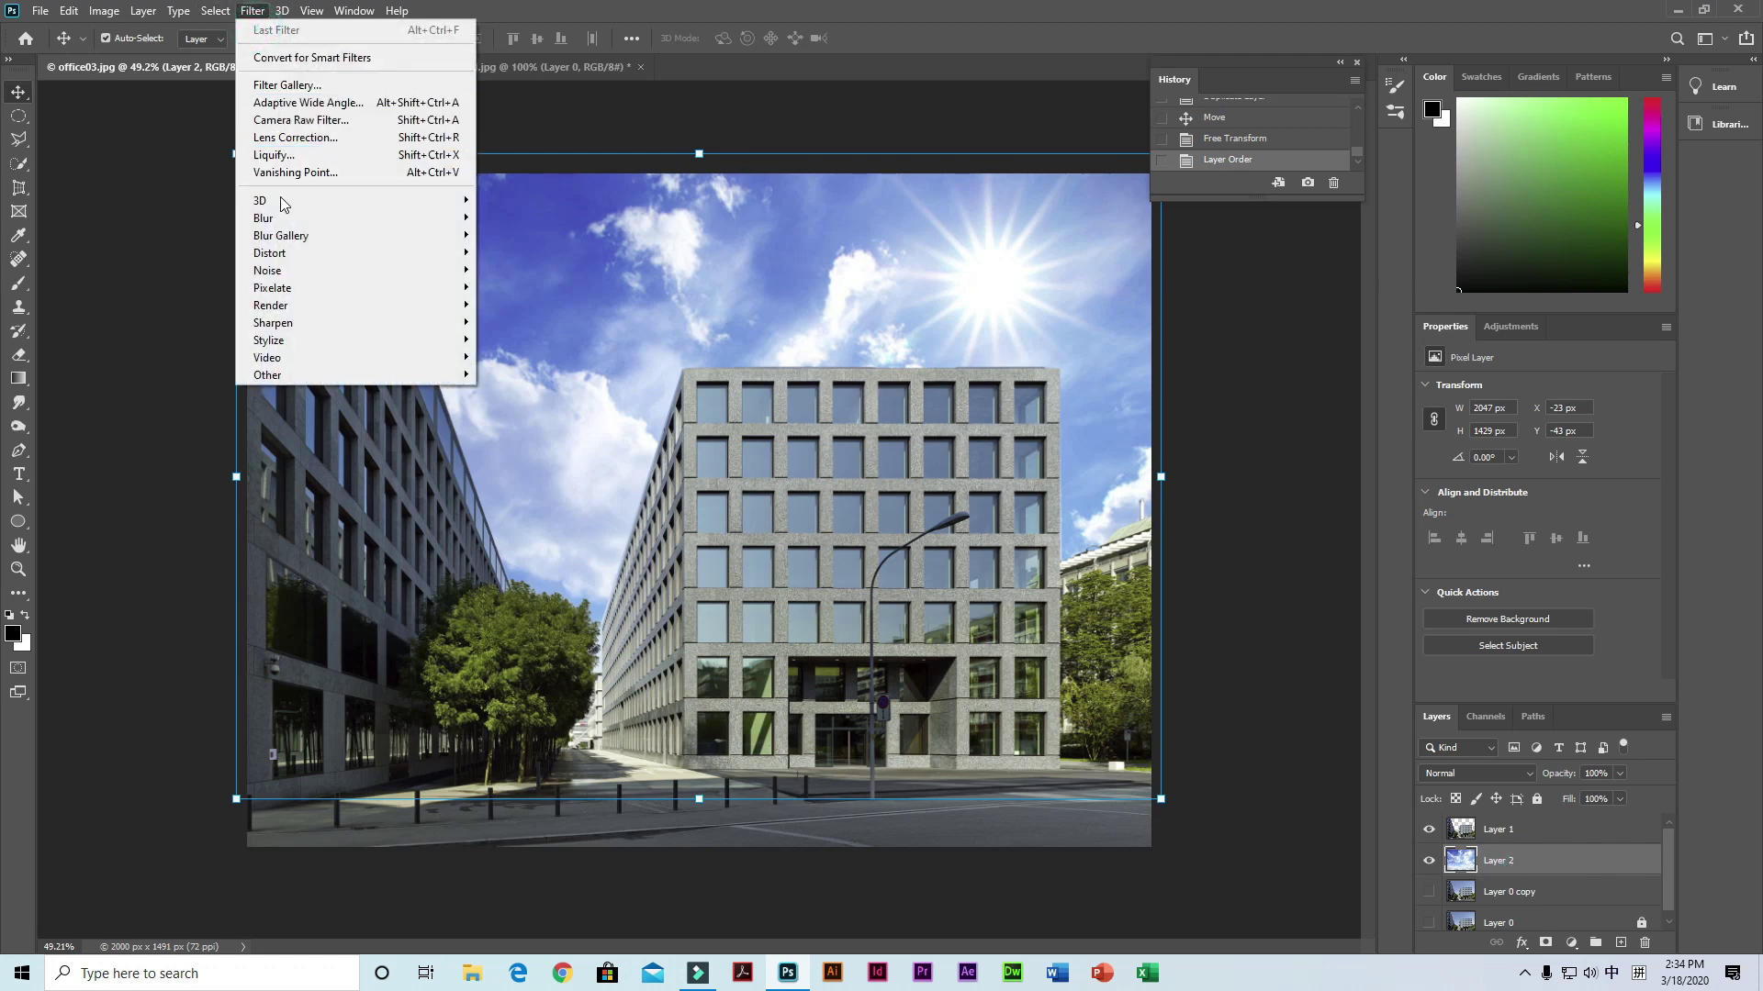
mouse_move(281, 235)
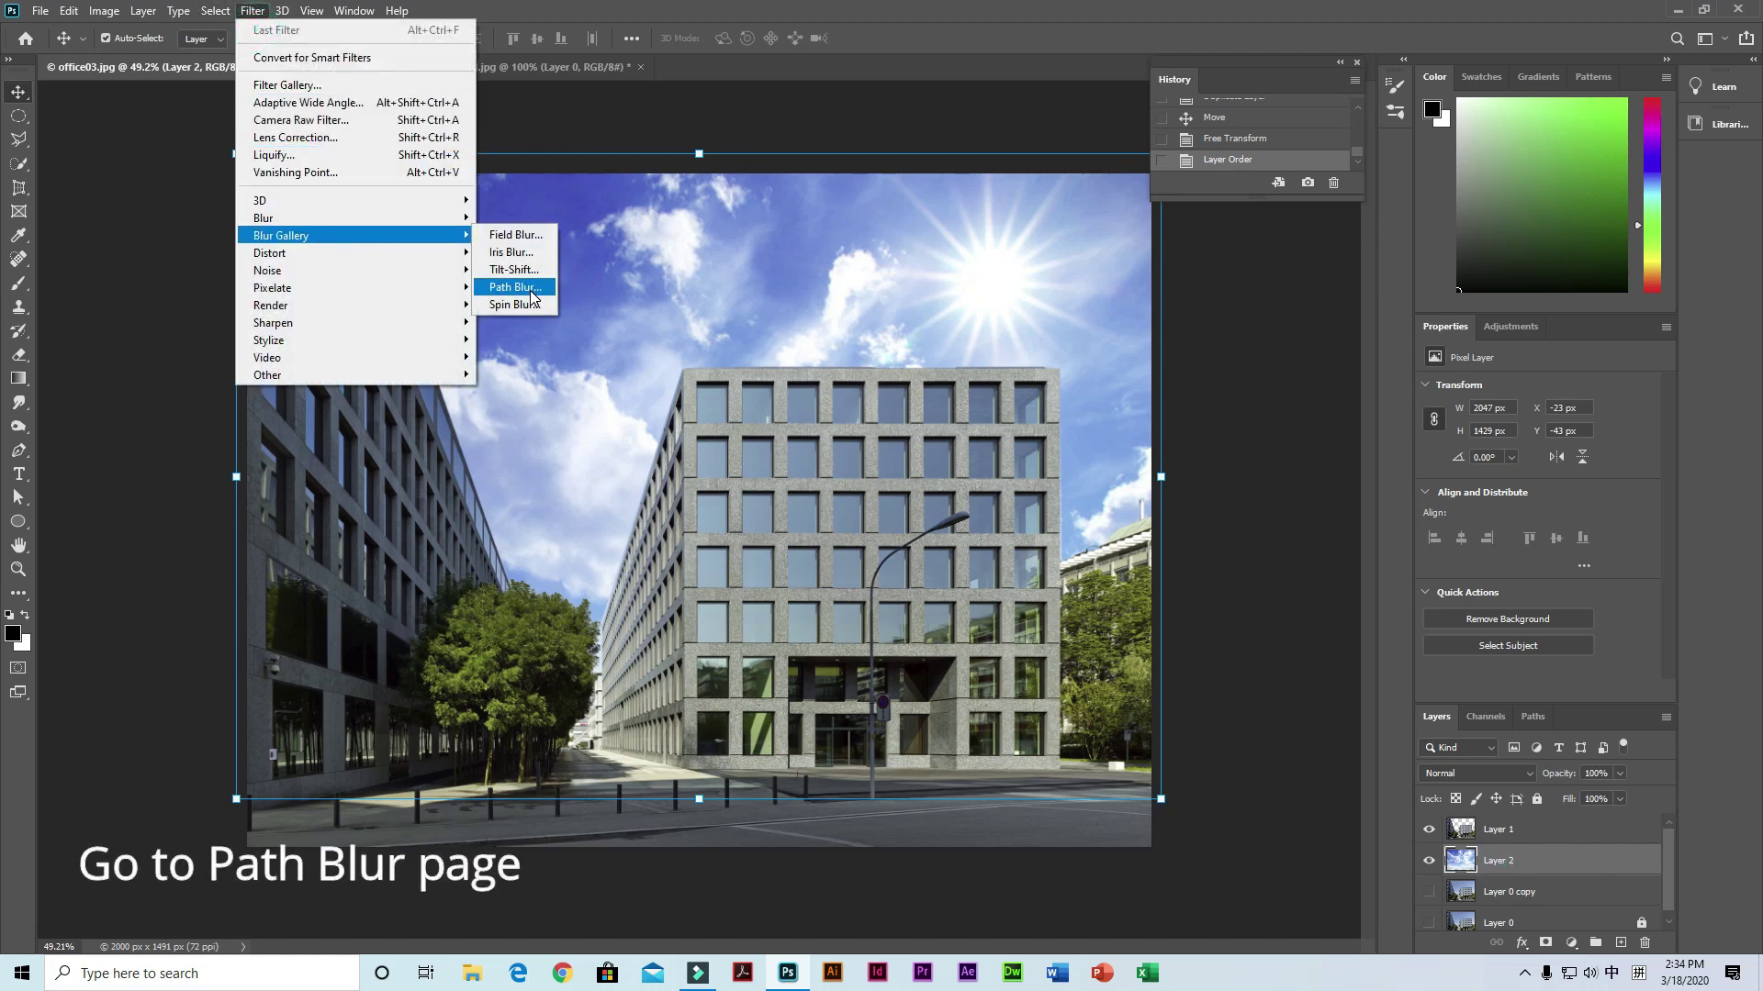
Step: Start a Path Blur on the clouds at 194% speed with an upward-bending path
click(533, 297)
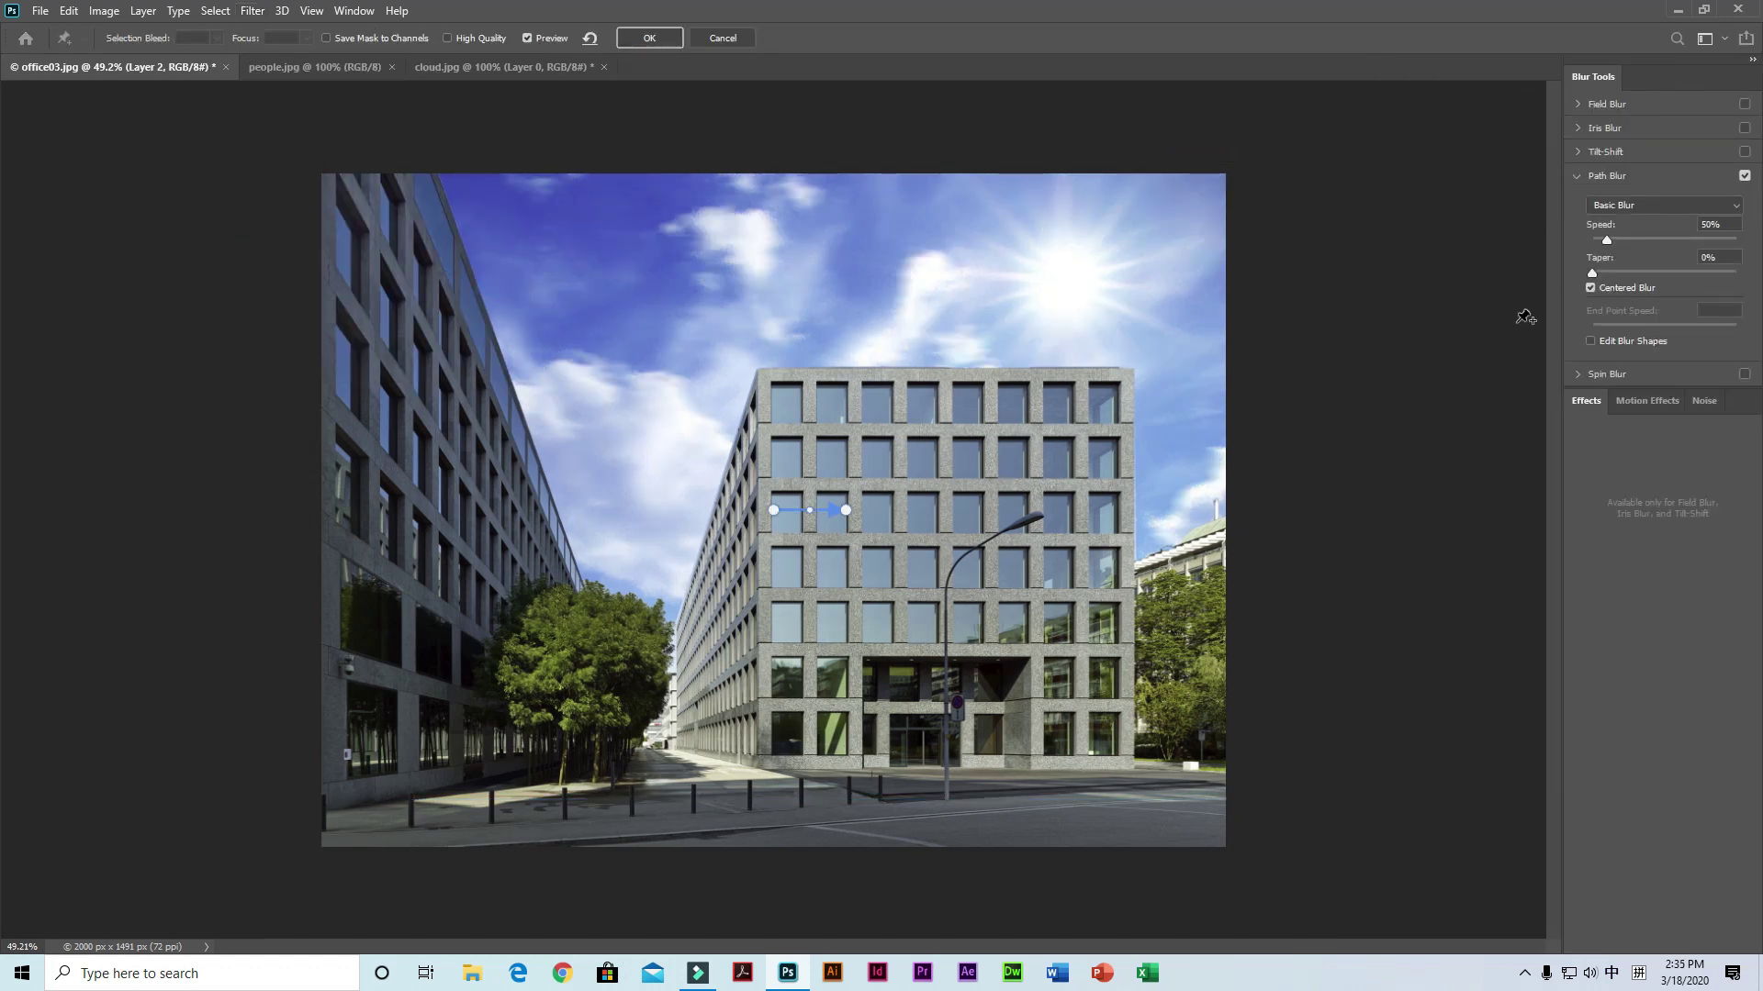
drag(1609, 240, 1651, 241)
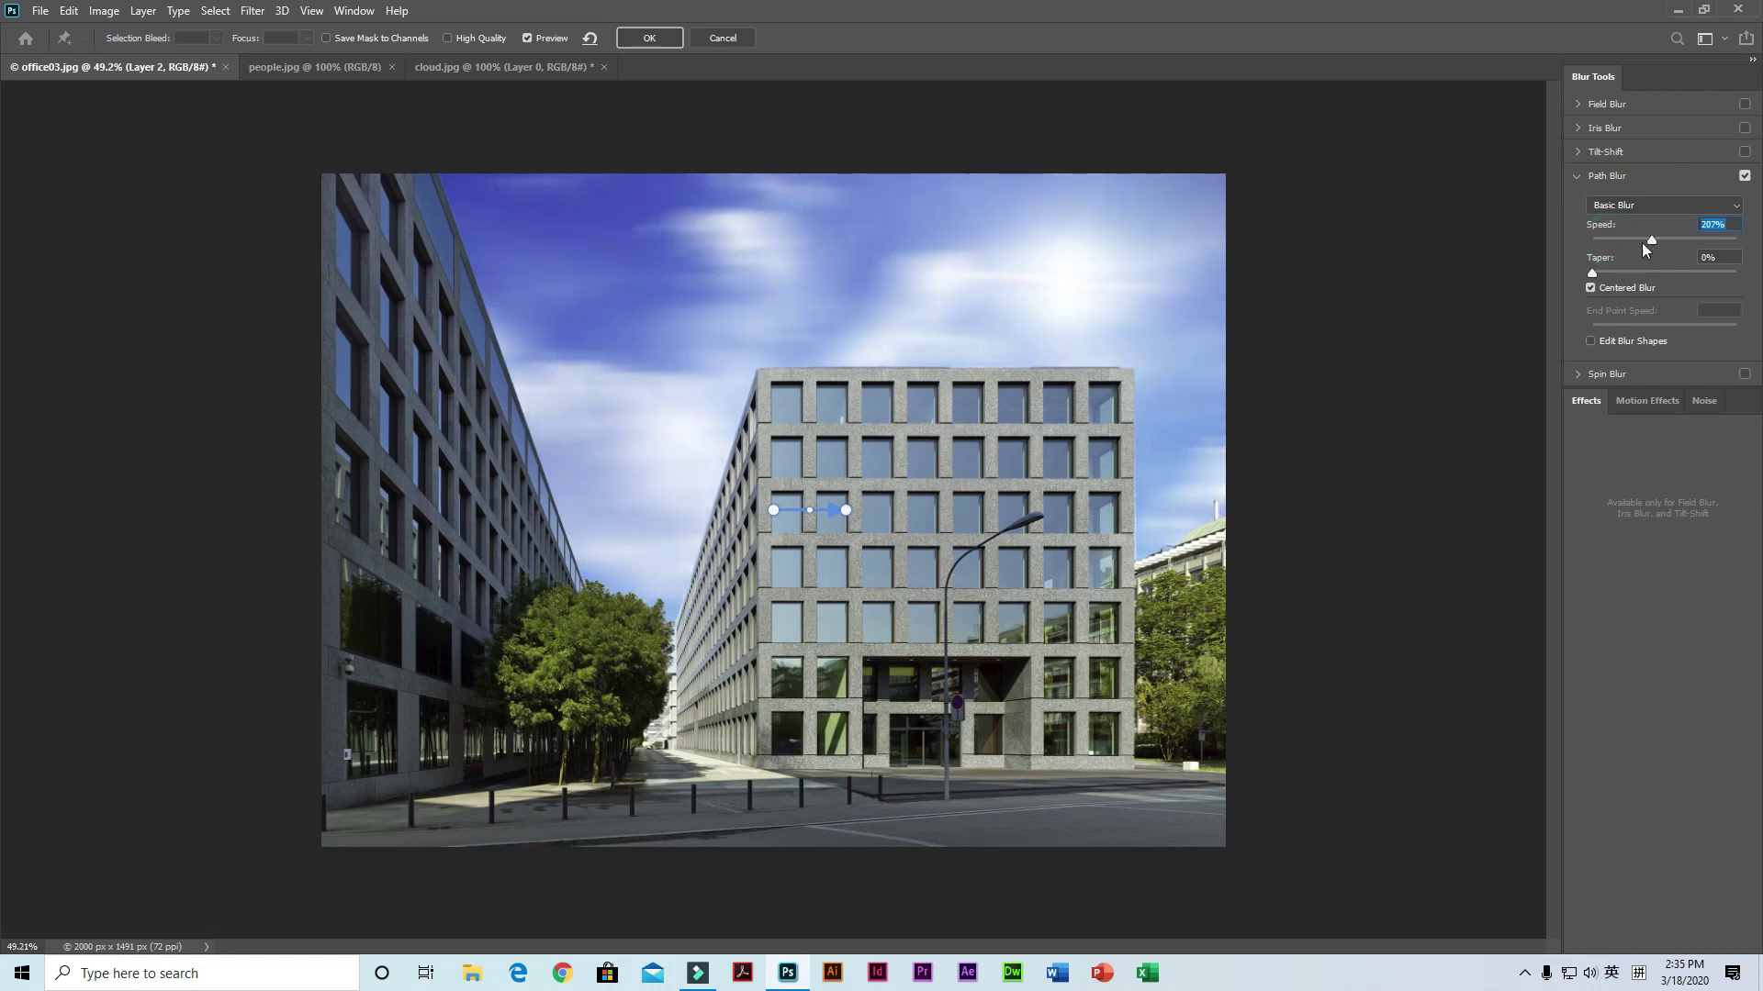
drag(1652, 239, 1649, 242)
drag(846, 512, 1000, 512)
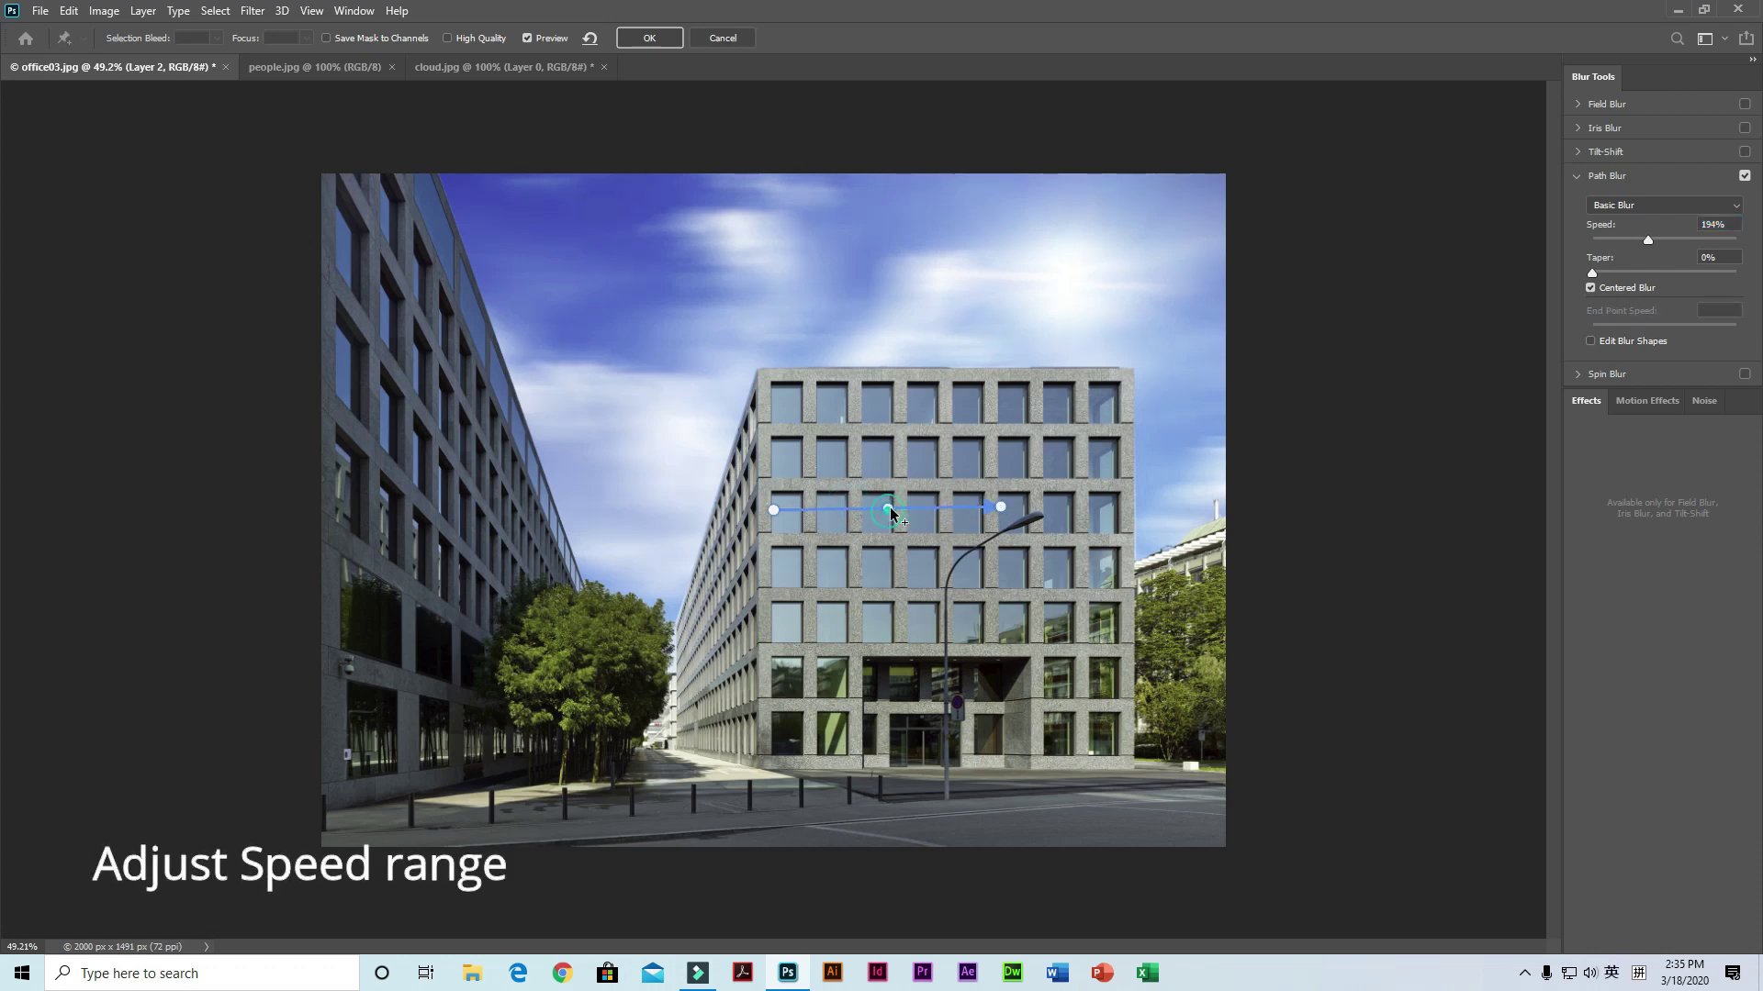
drag(887, 509, 929, 458)
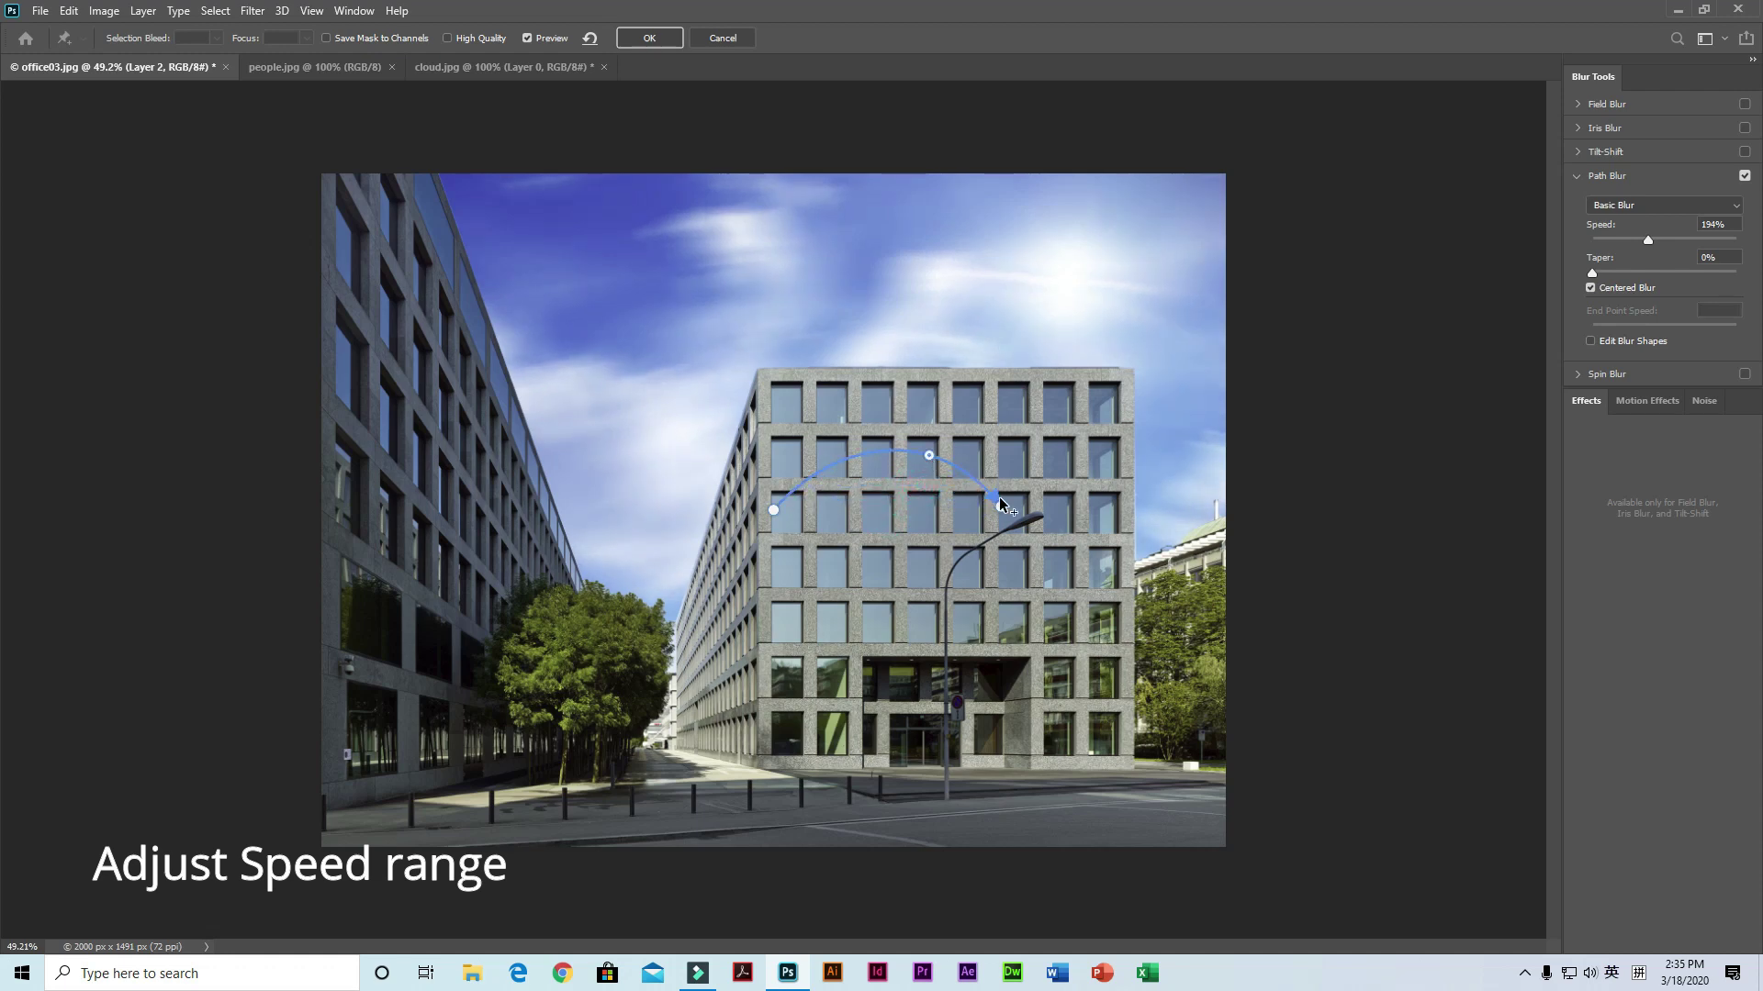
Step: Reposition the path's start, end and mid handles into an arch over the building
drag(1000, 511, 1036, 484)
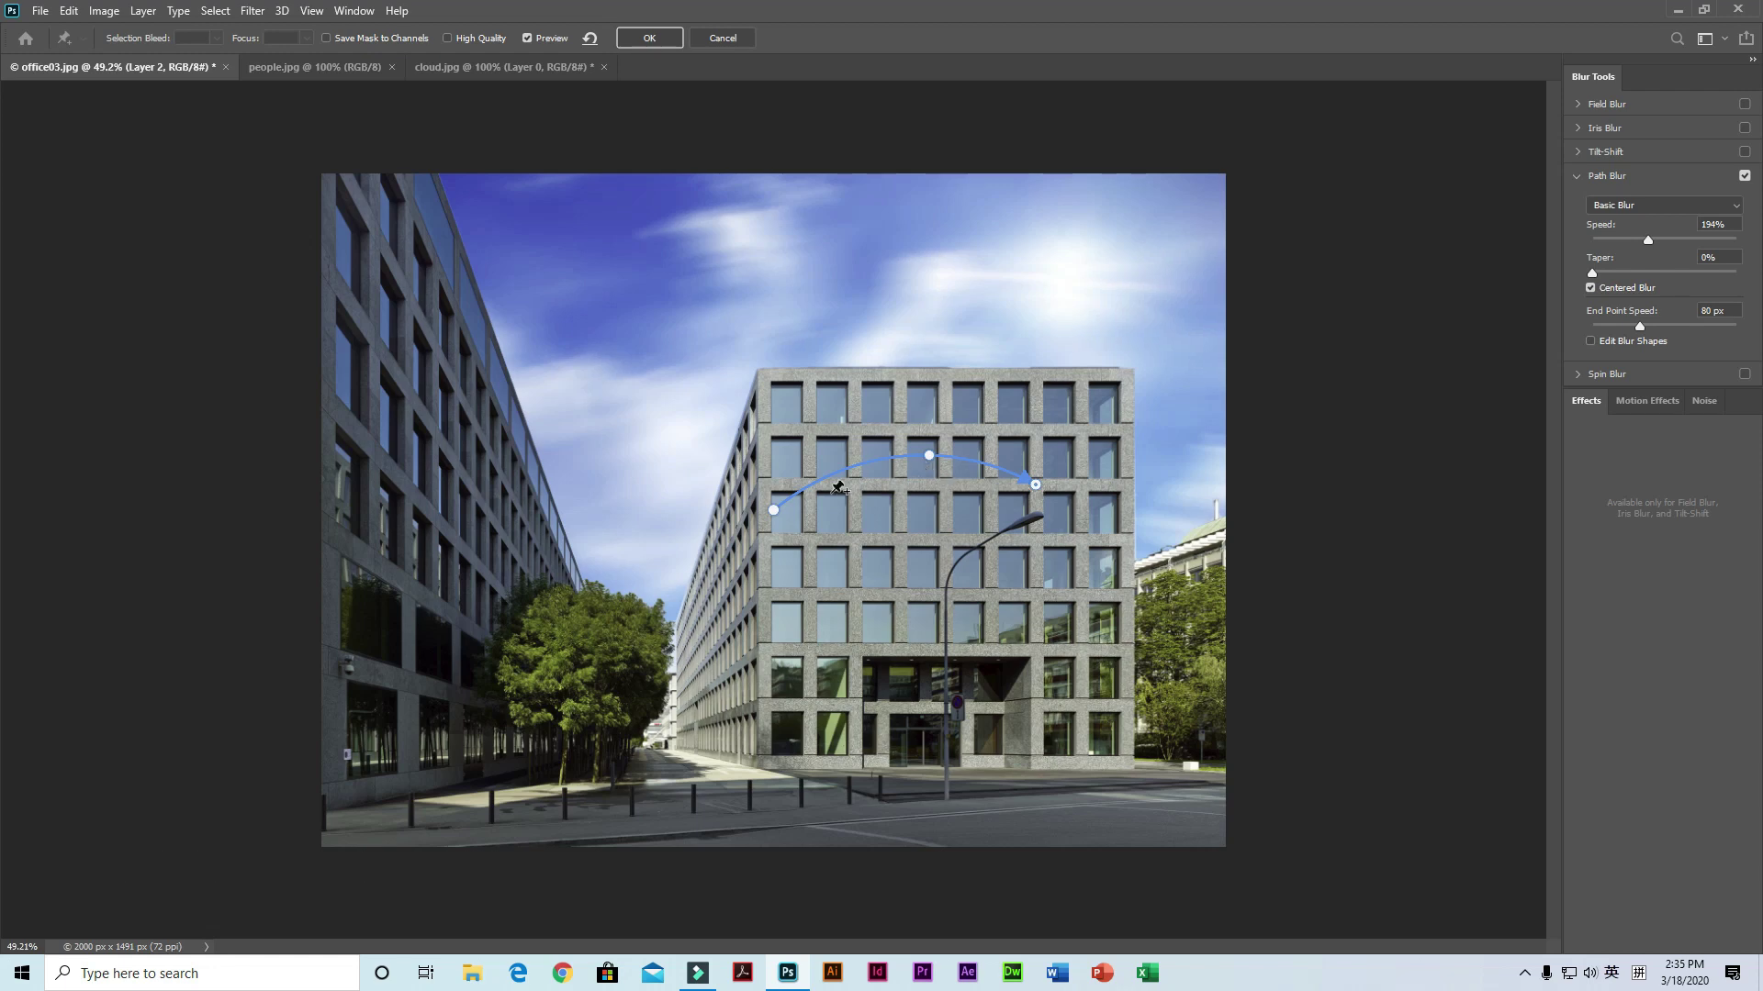
drag(773, 512, 706, 516)
drag(1036, 485, 1088, 456)
drag(927, 456, 889, 429)
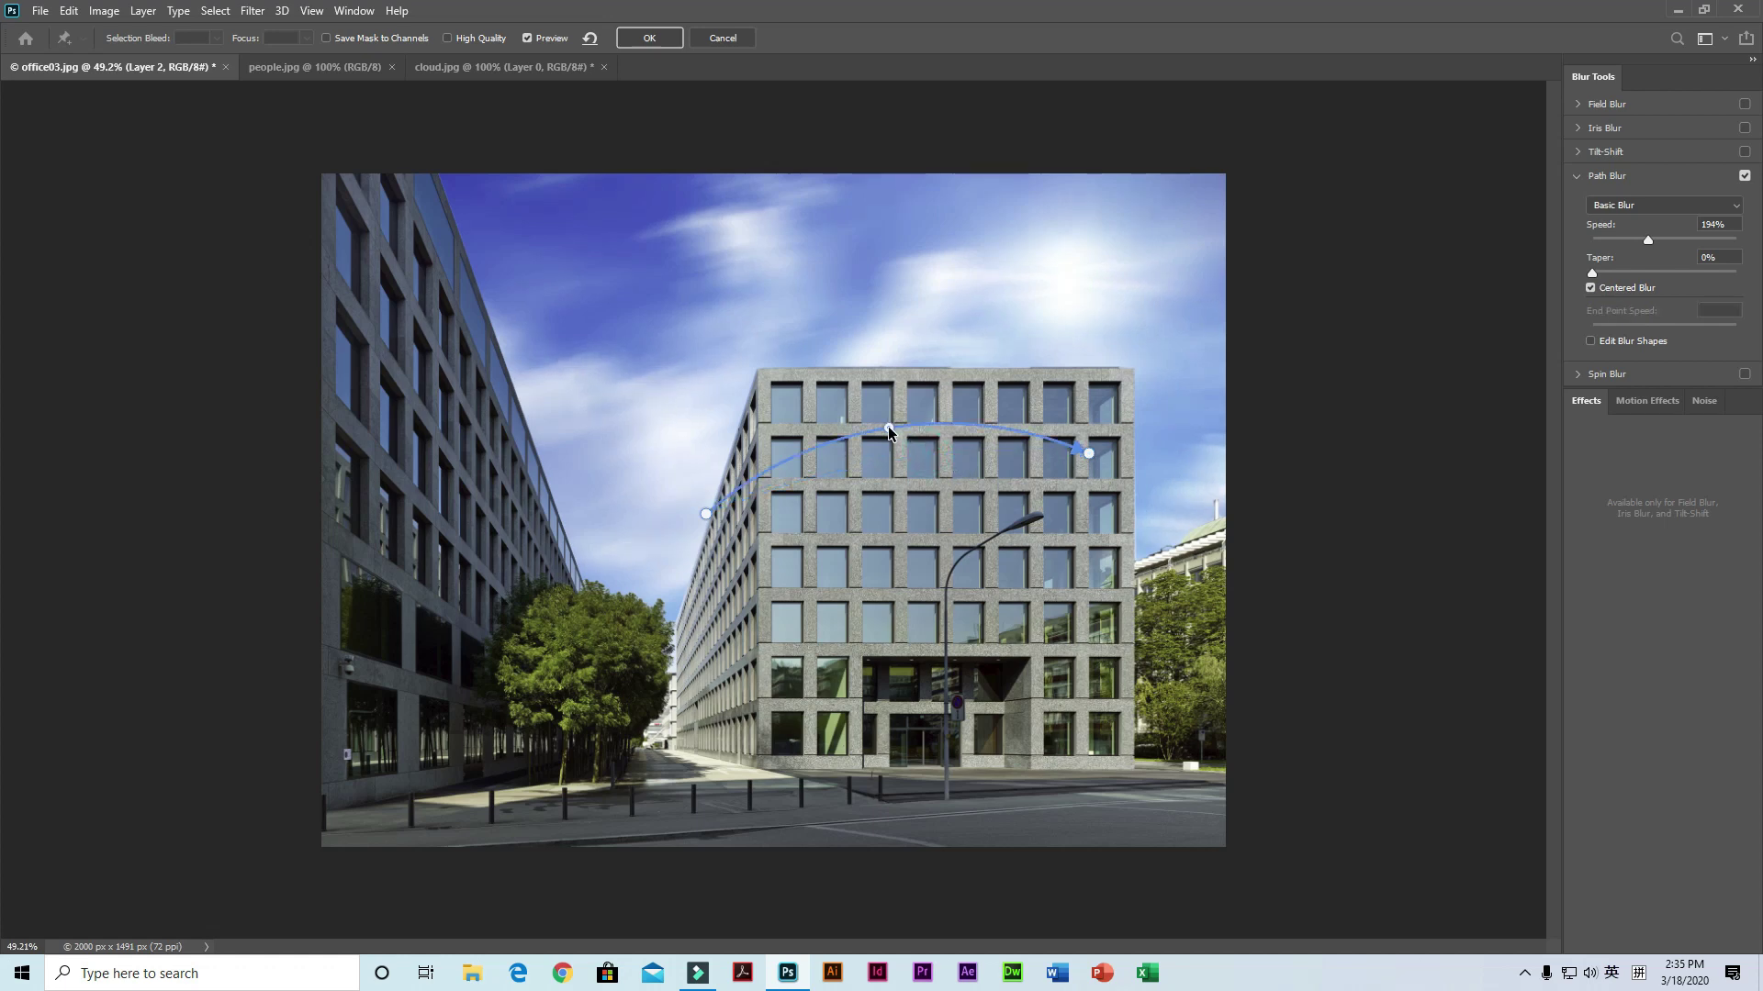
drag(1090, 456, 1111, 451)
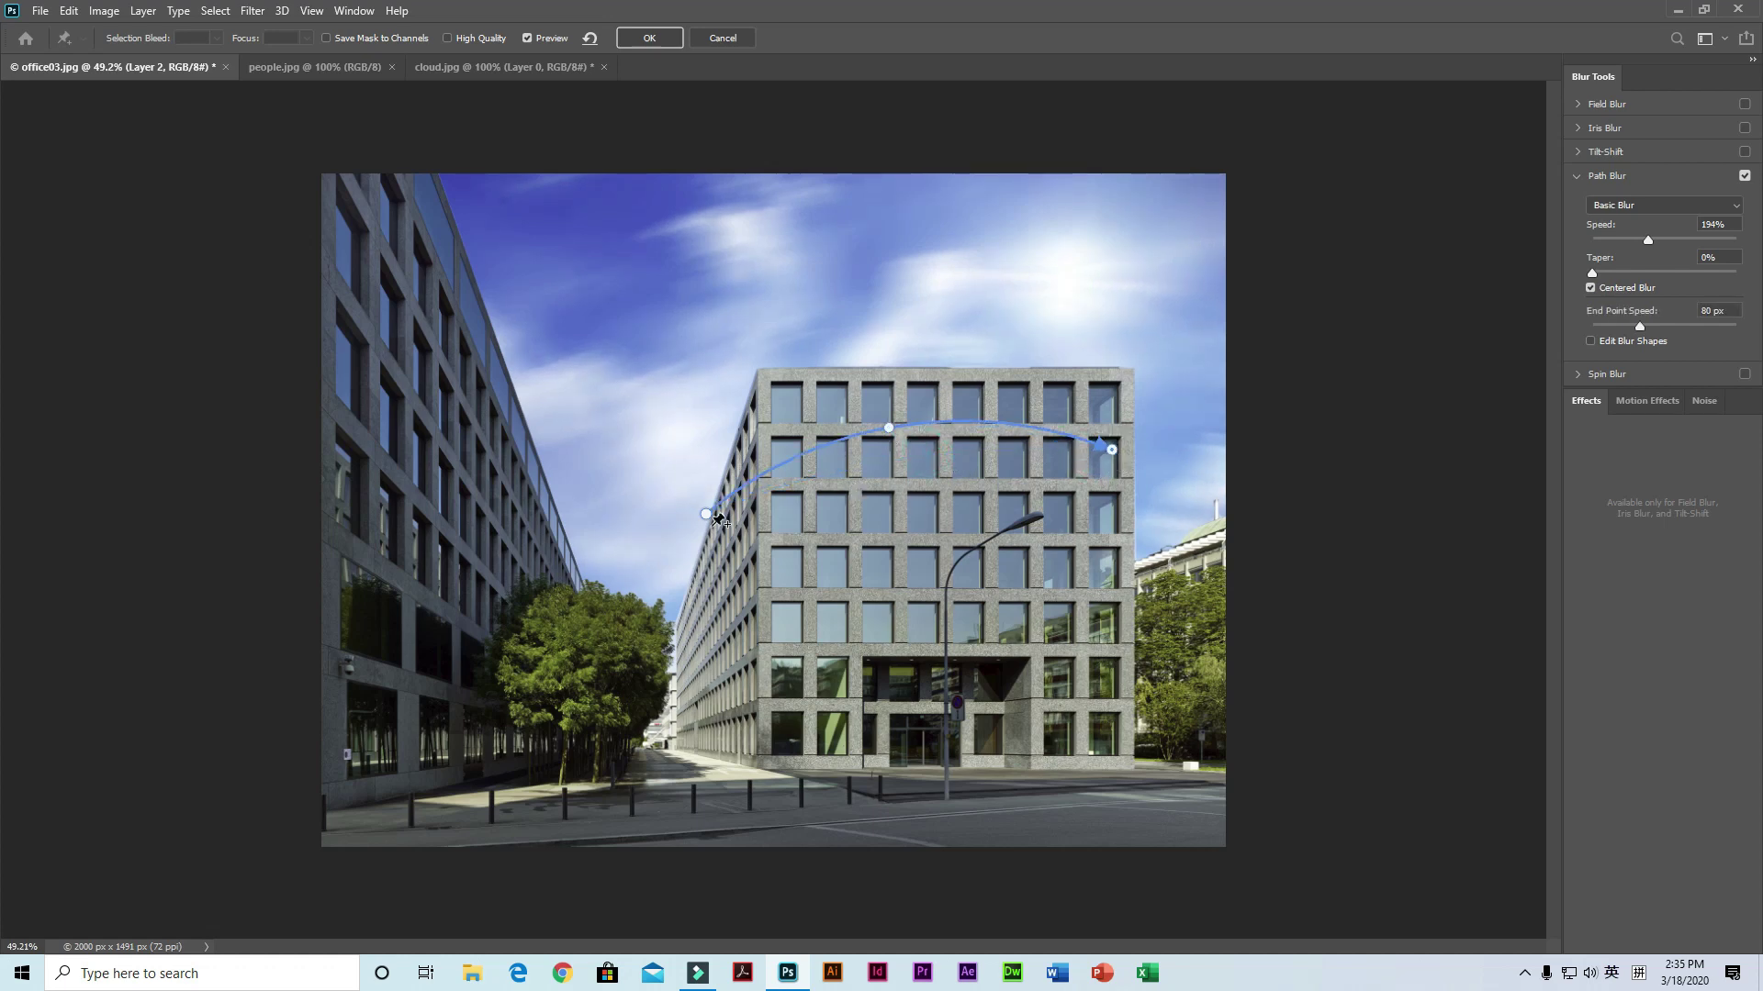
drag(706, 515, 686, 433)
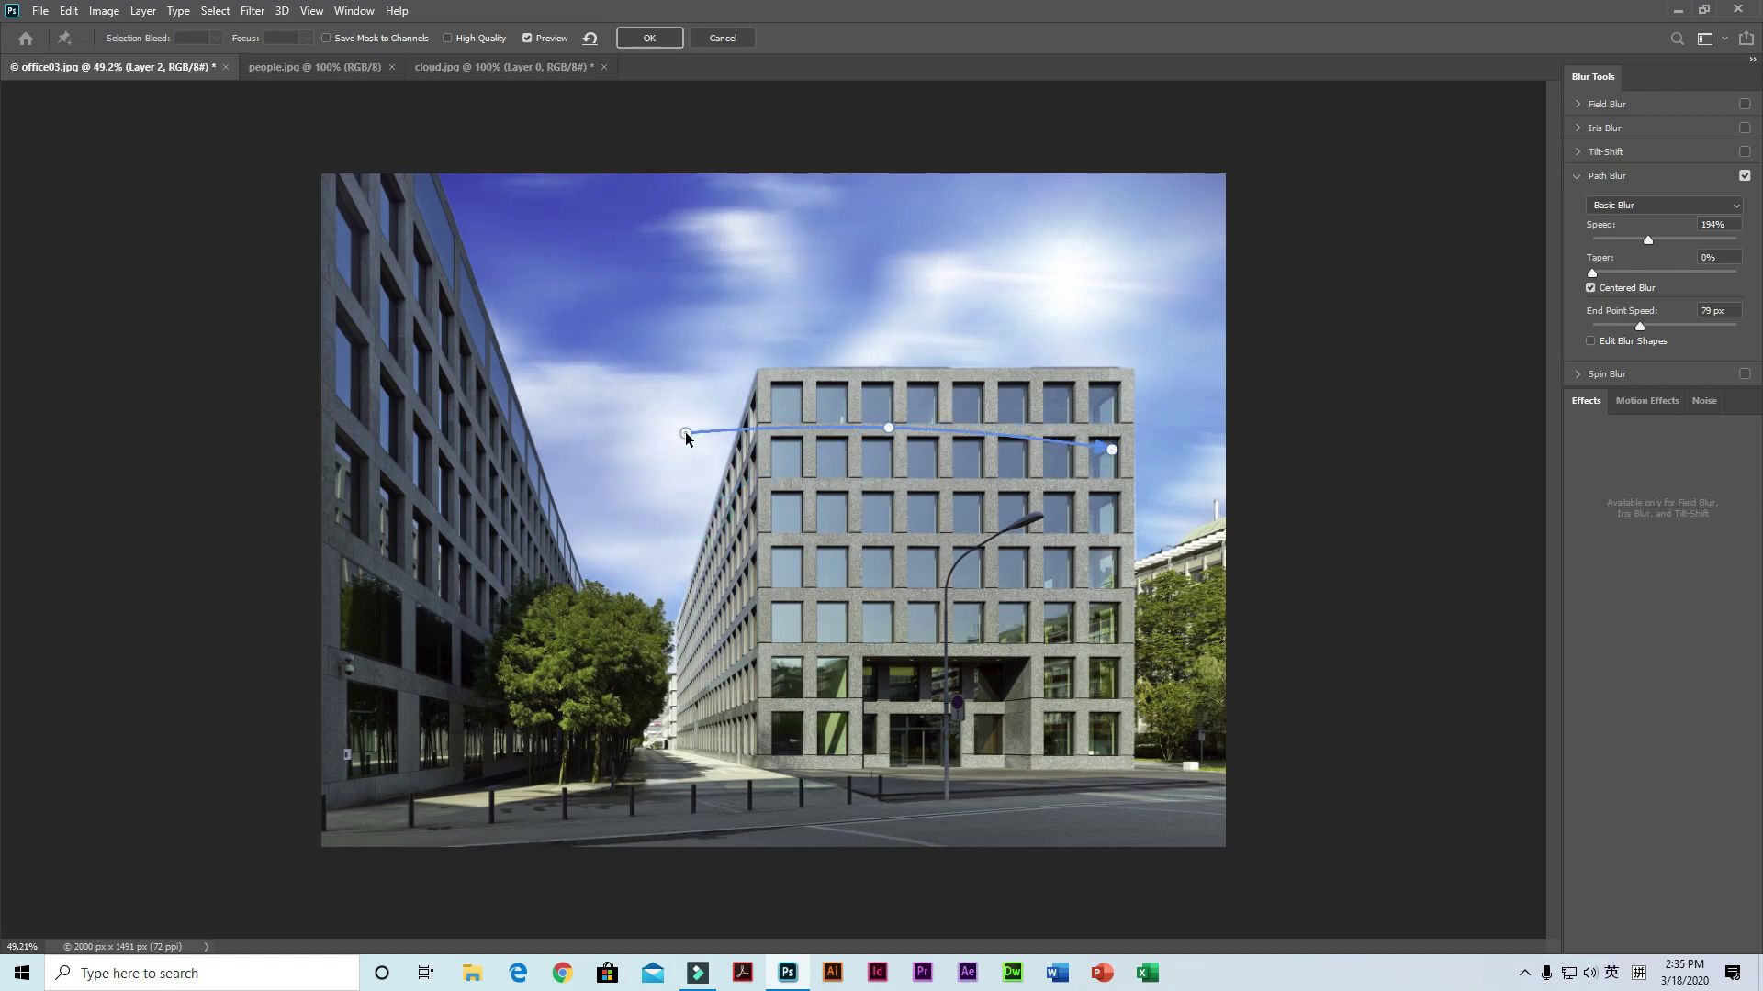
drag(1112, 451, 1134, 428)
drag(888, 429, 902, 379)
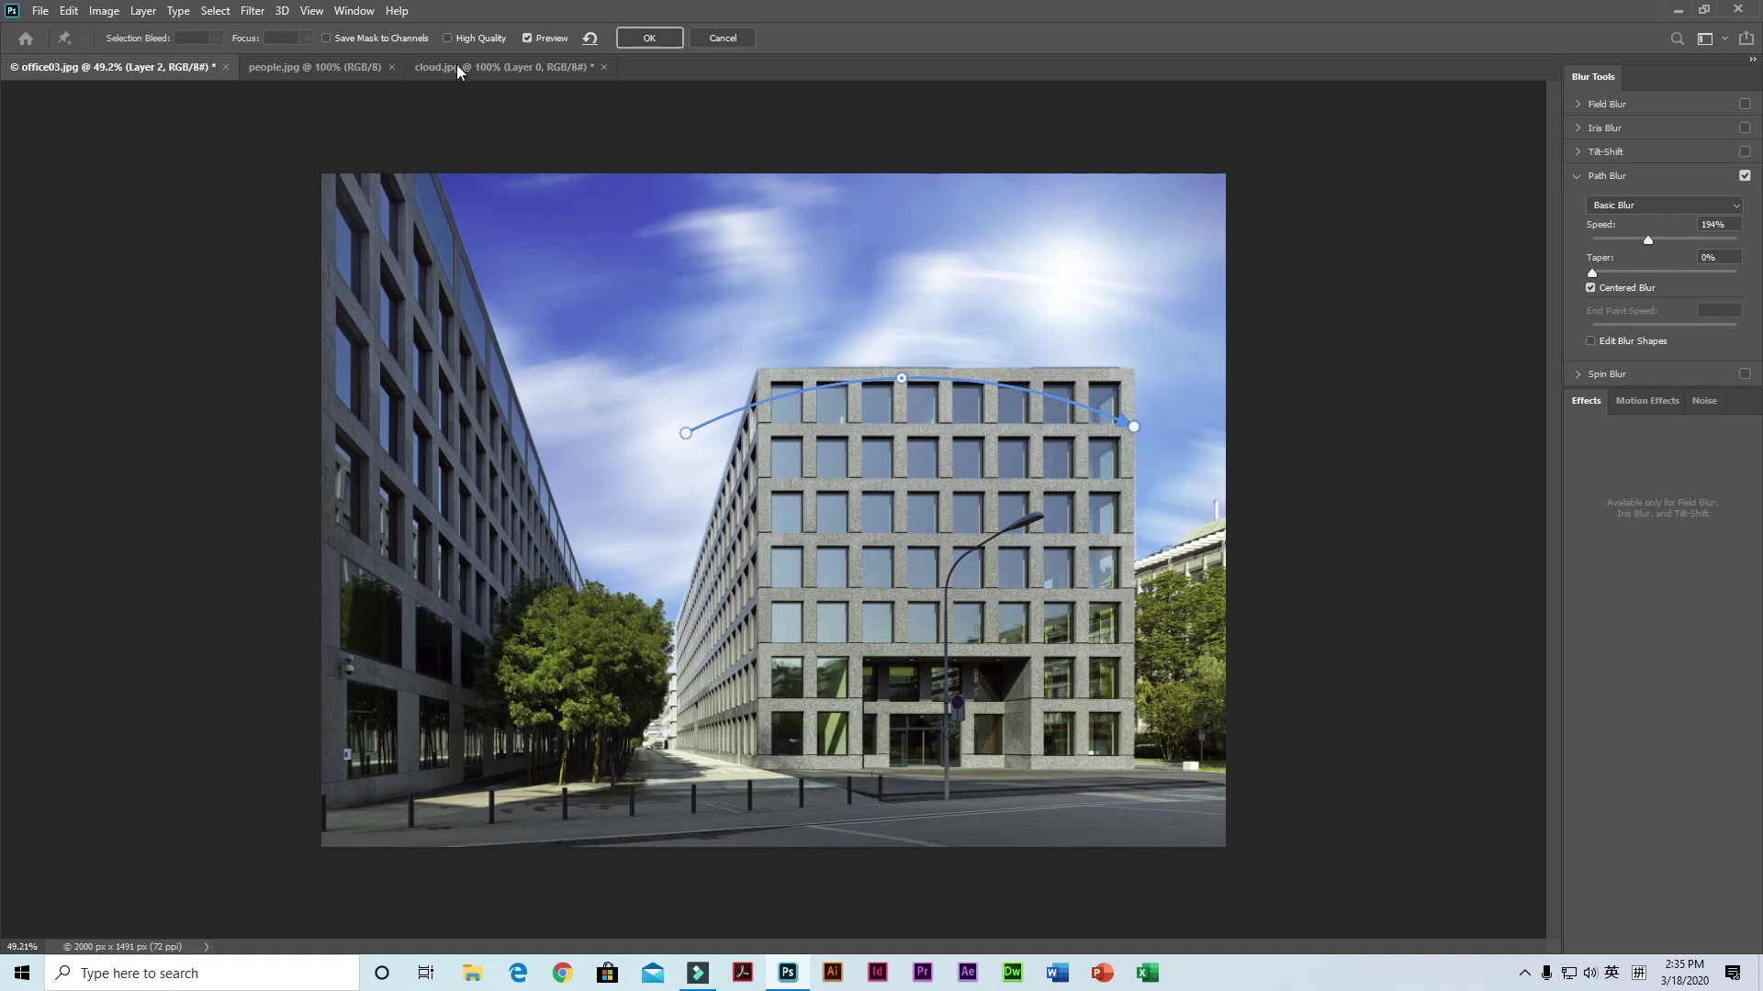
Step: Apply the sky path blur, select Layer 0 copy, and turn the original Layer 0 back on
click(639, 39)
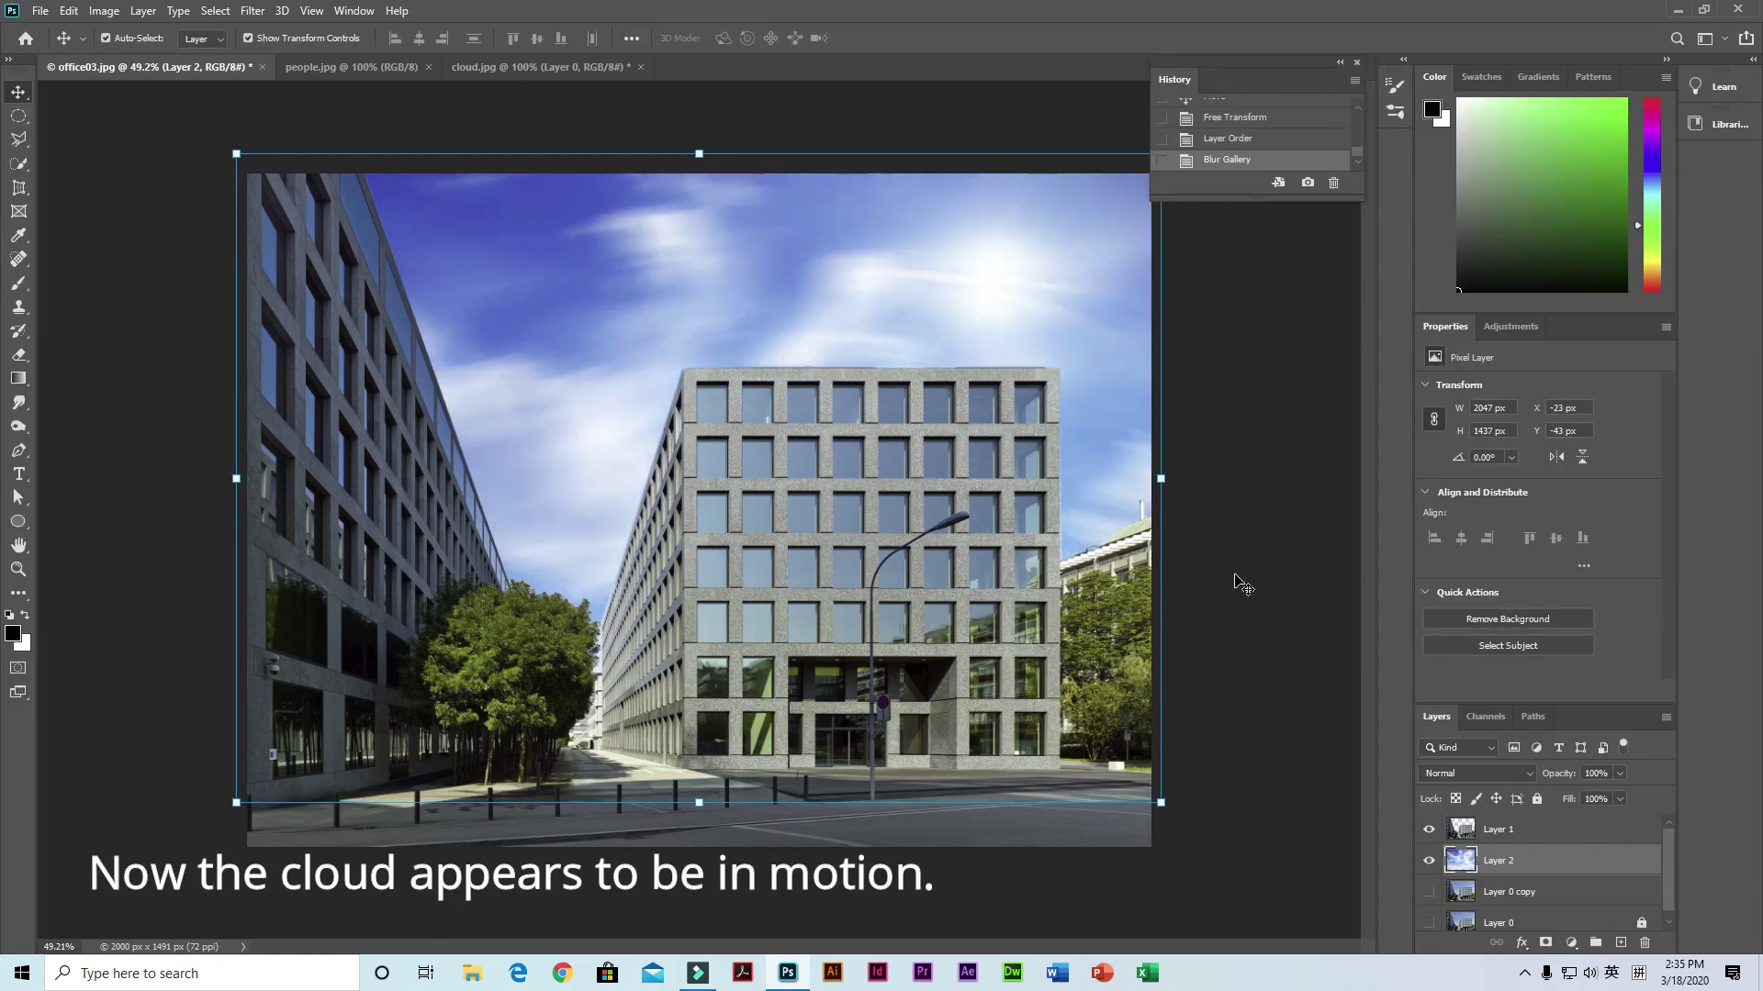
click(1523, 896)
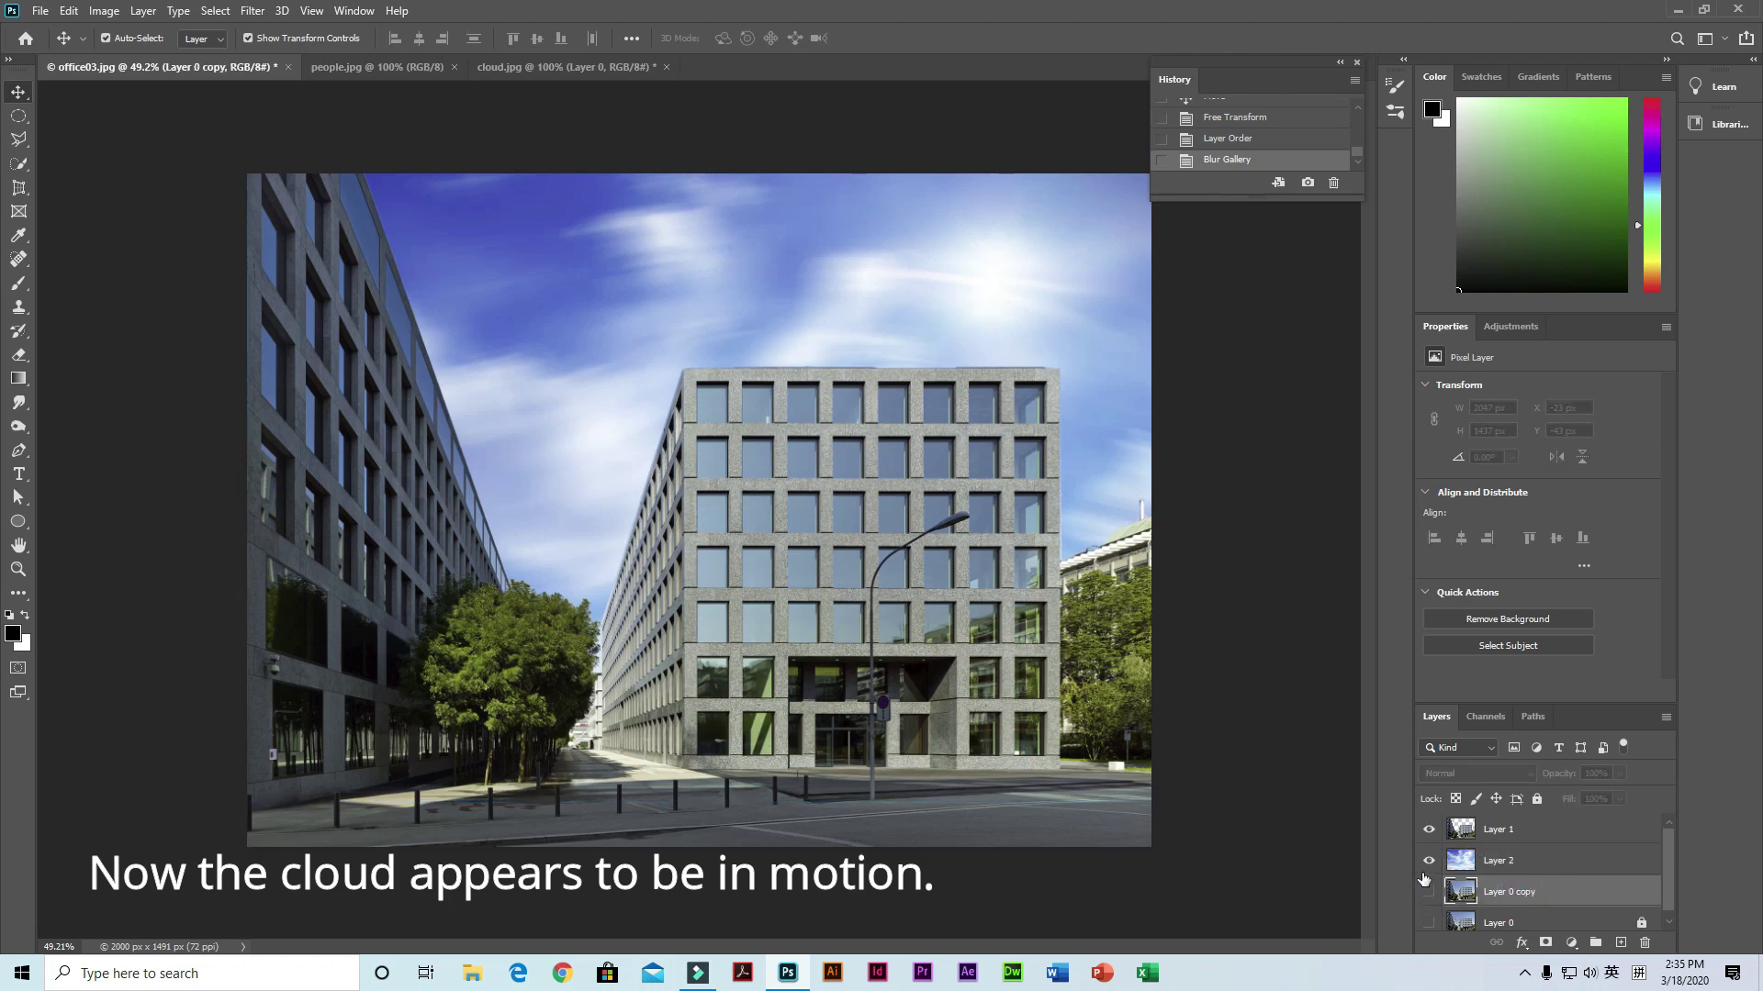
click(1429, 924)
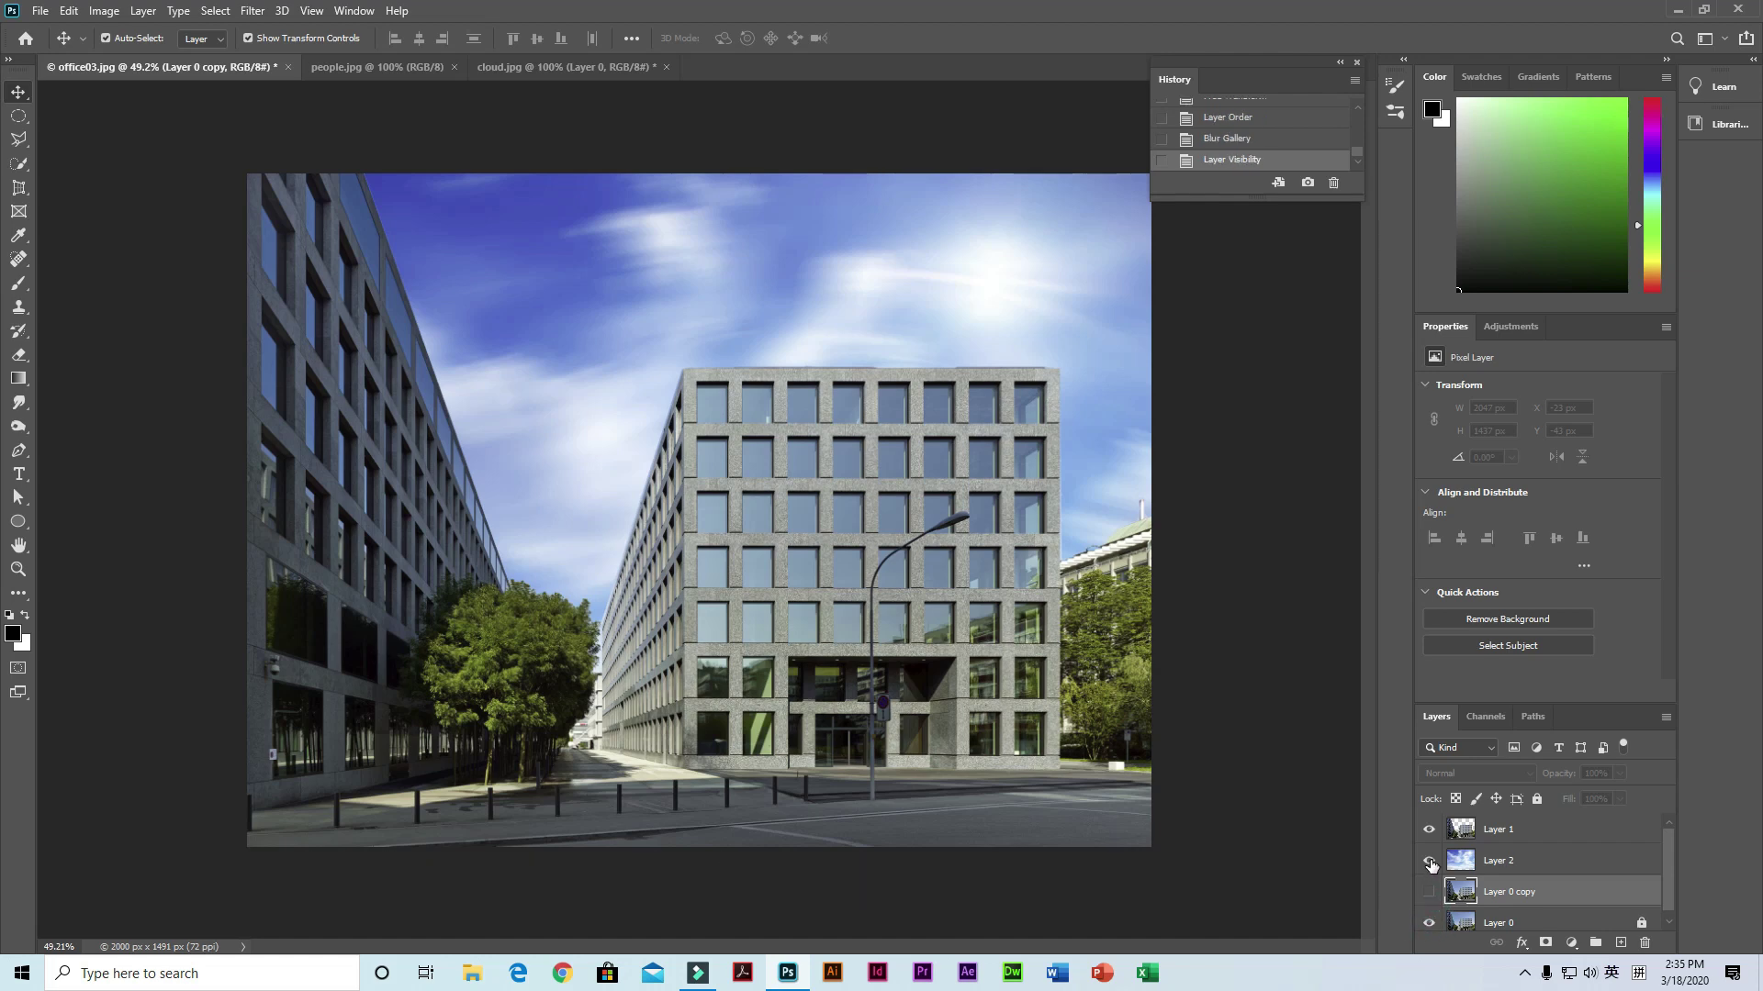
Step: Toggle Layer 2's streaked clouds off and on twice to compare, leaving them visible
click(1429, 861)
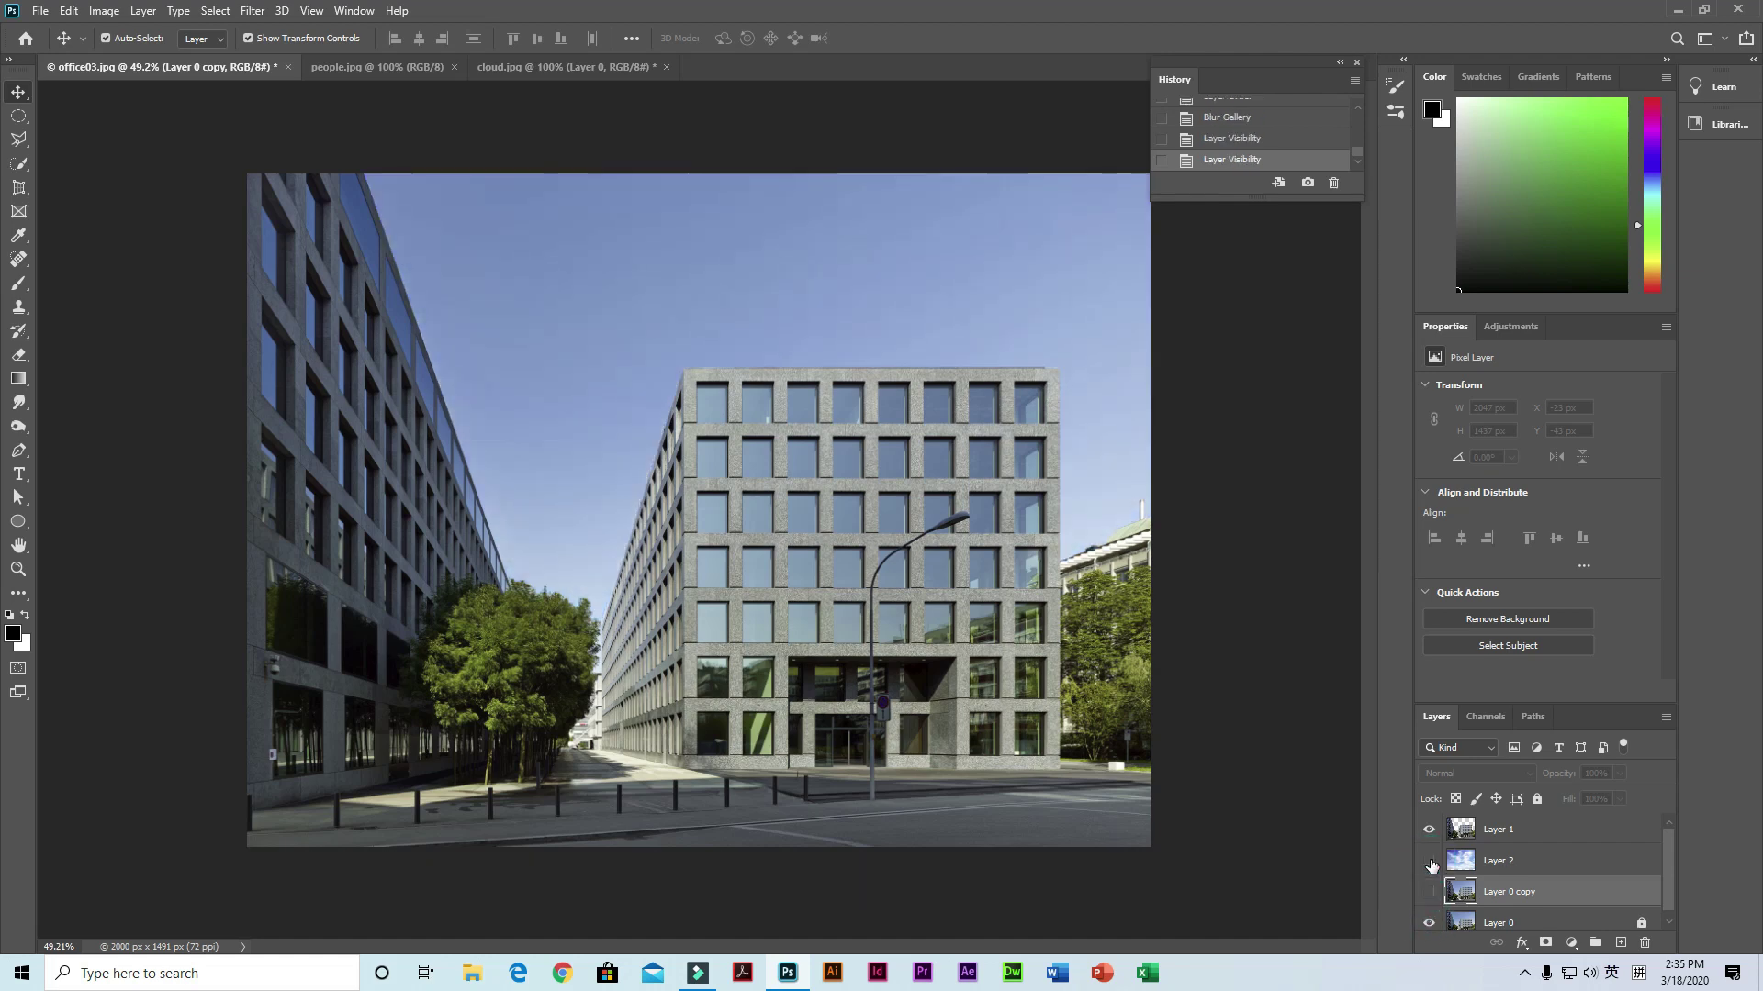
click(1429, 861)
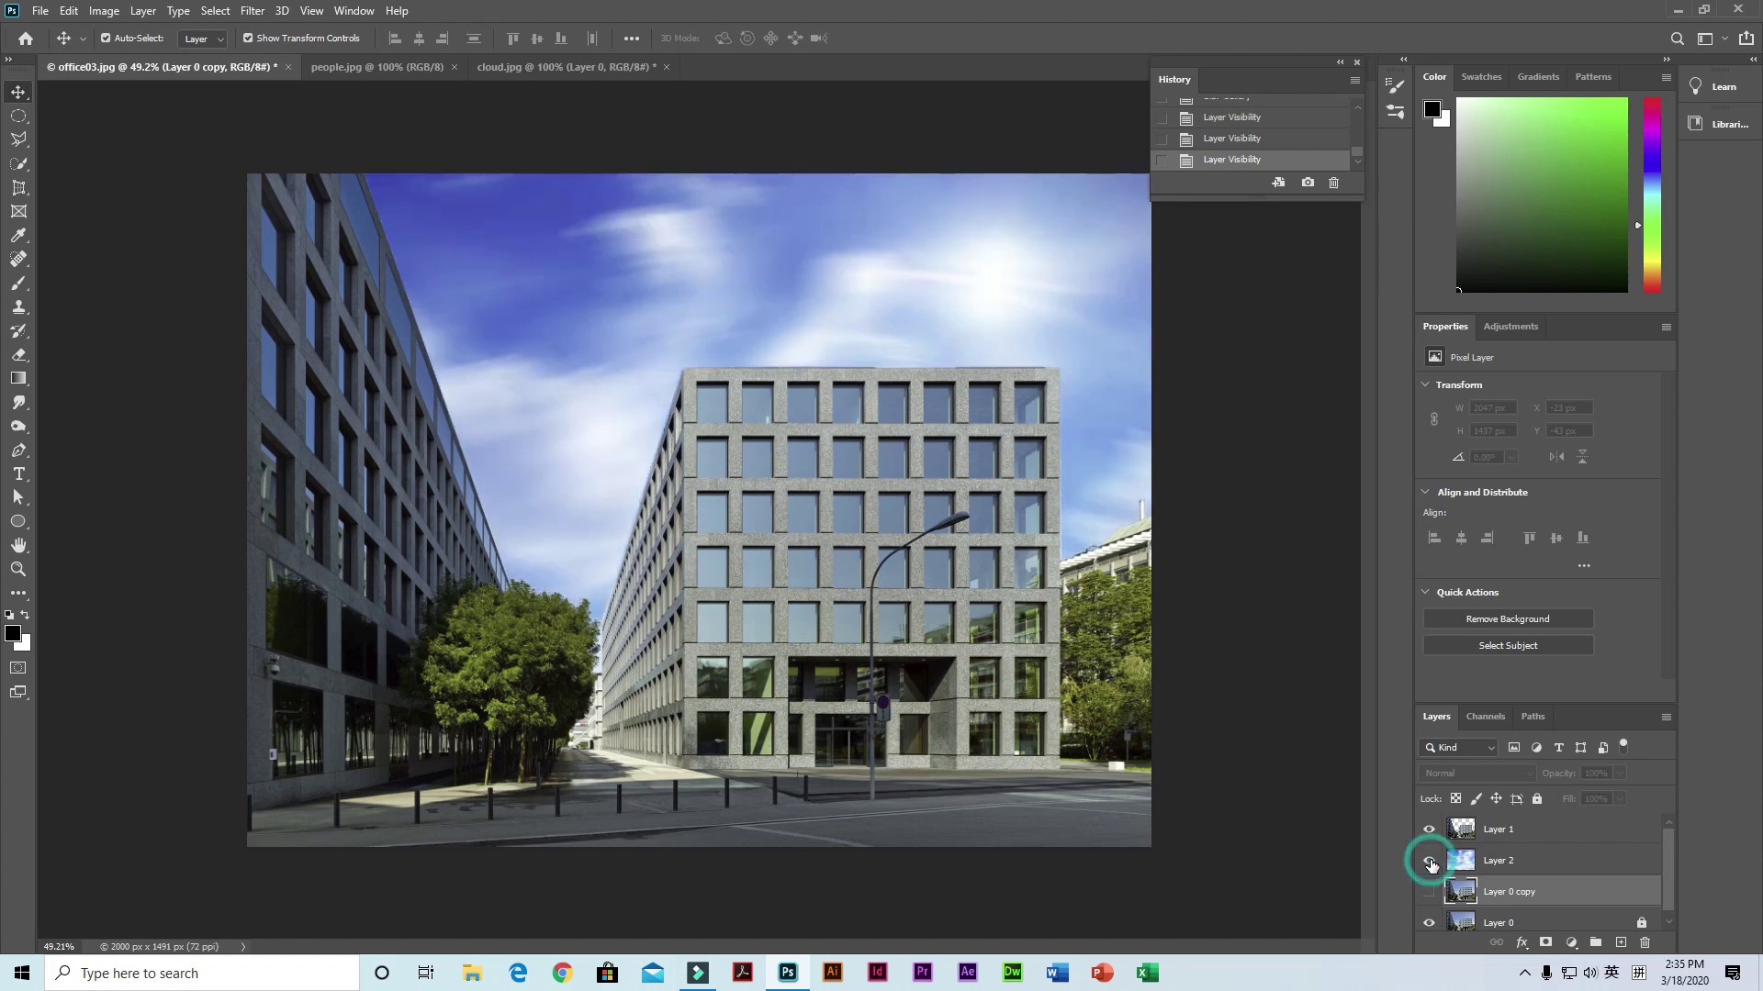
click(1429, 861)
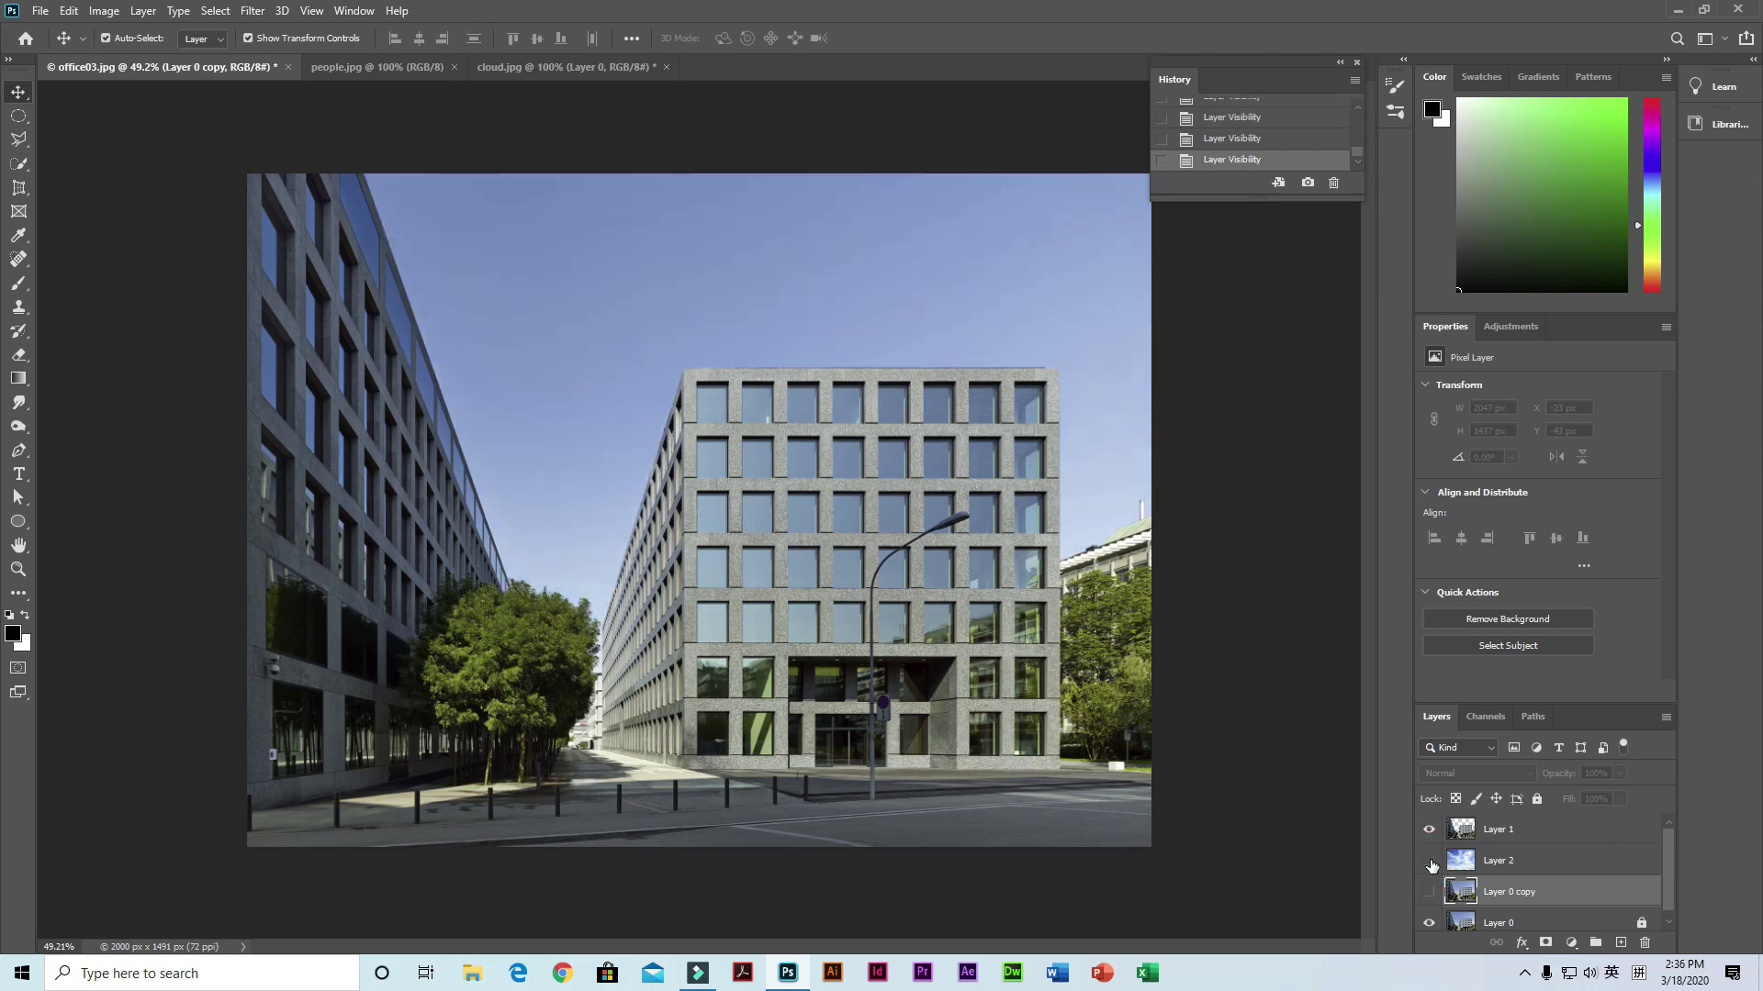
click(1430, 861)
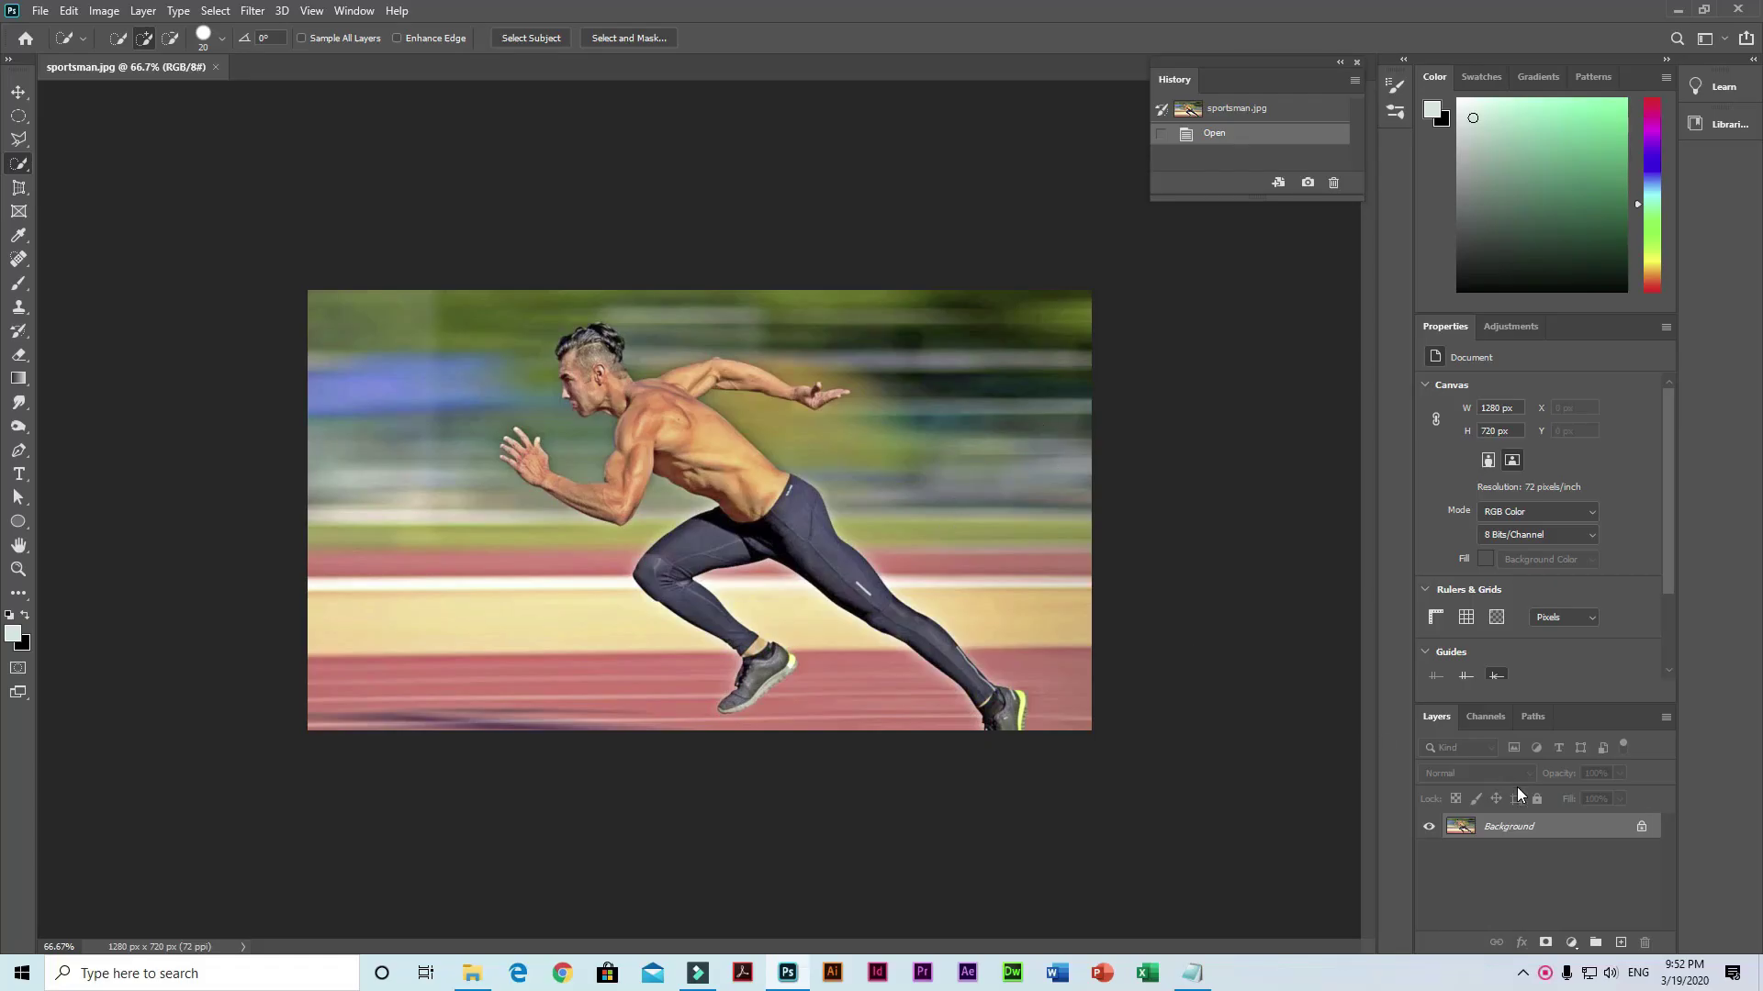
Step: Unlock the Background into Layer 0, Quick-Select the running man, and copy him to Layer 1
click(1642, 826)
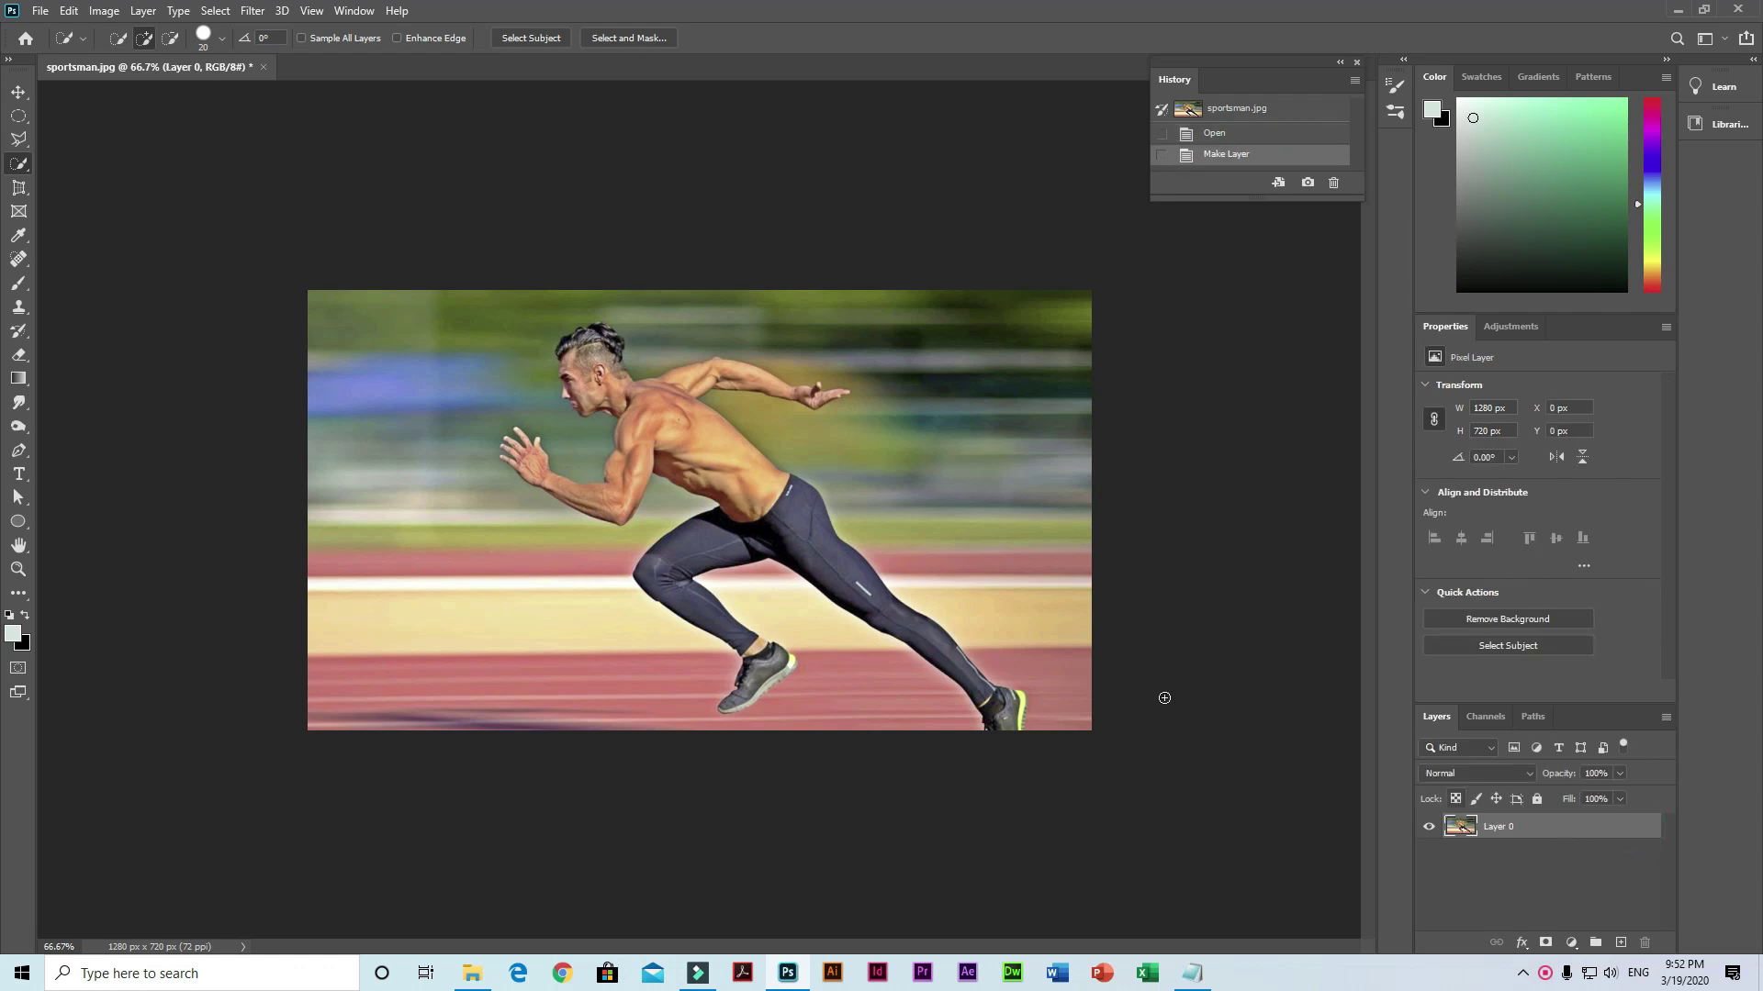
click(20, 164)
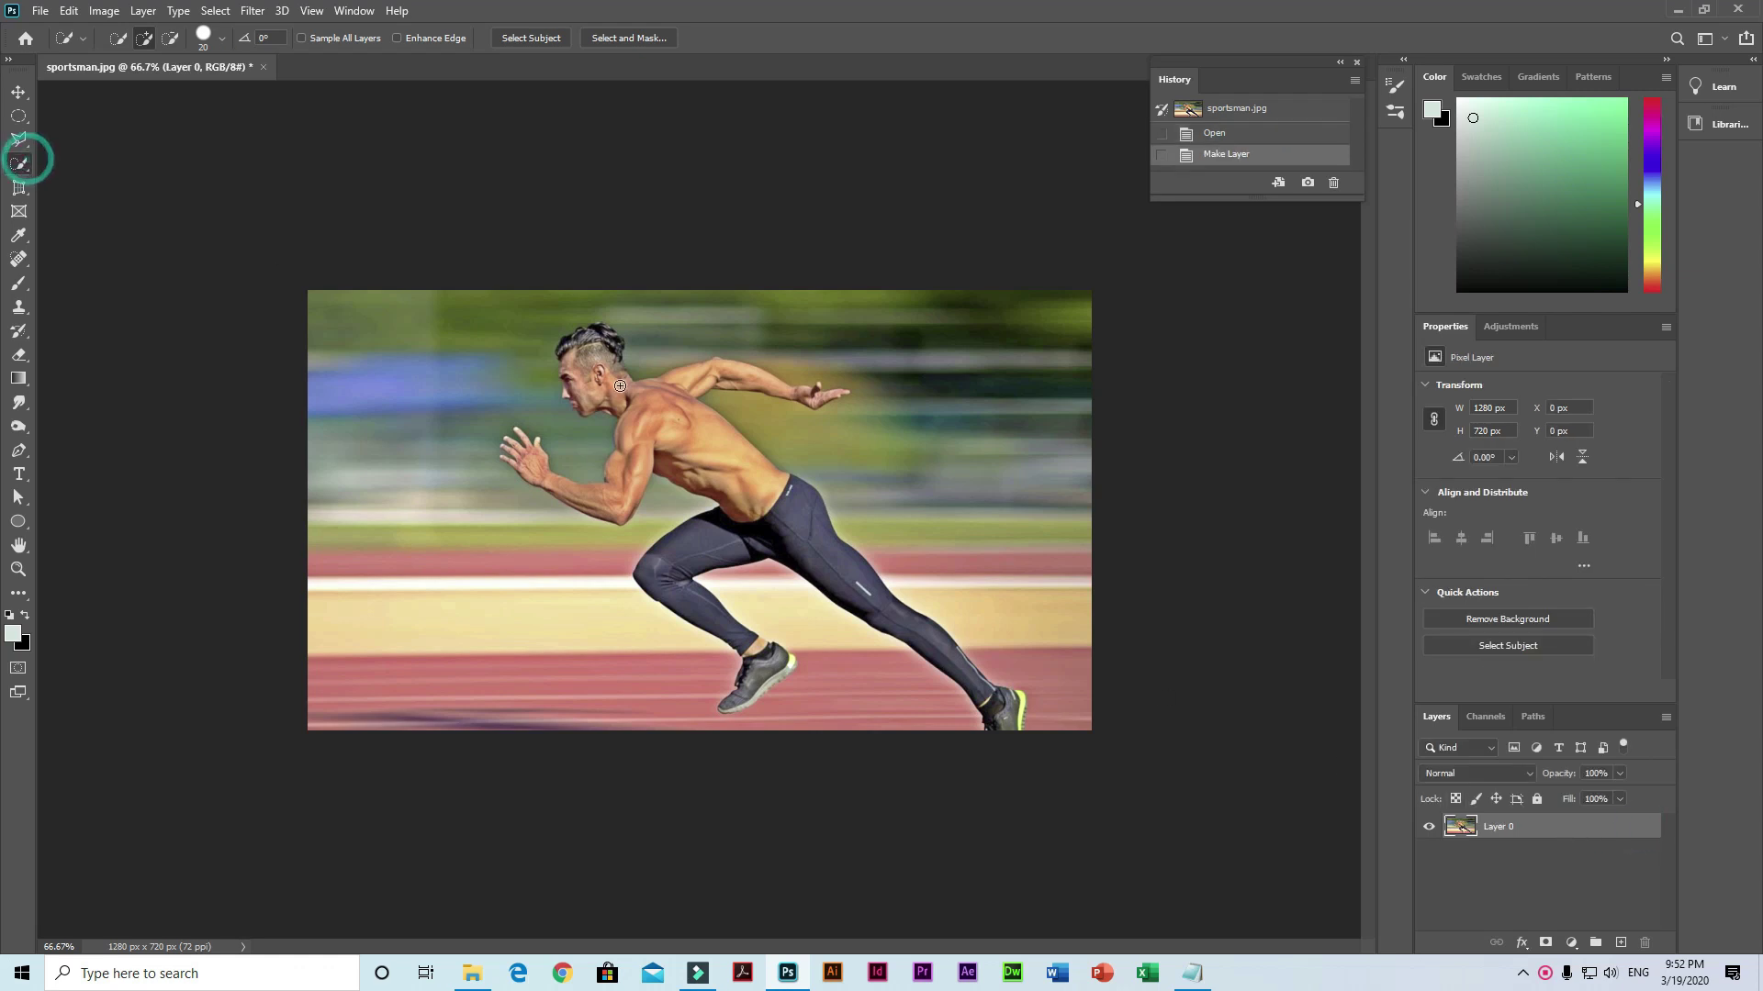
click(585, 332)
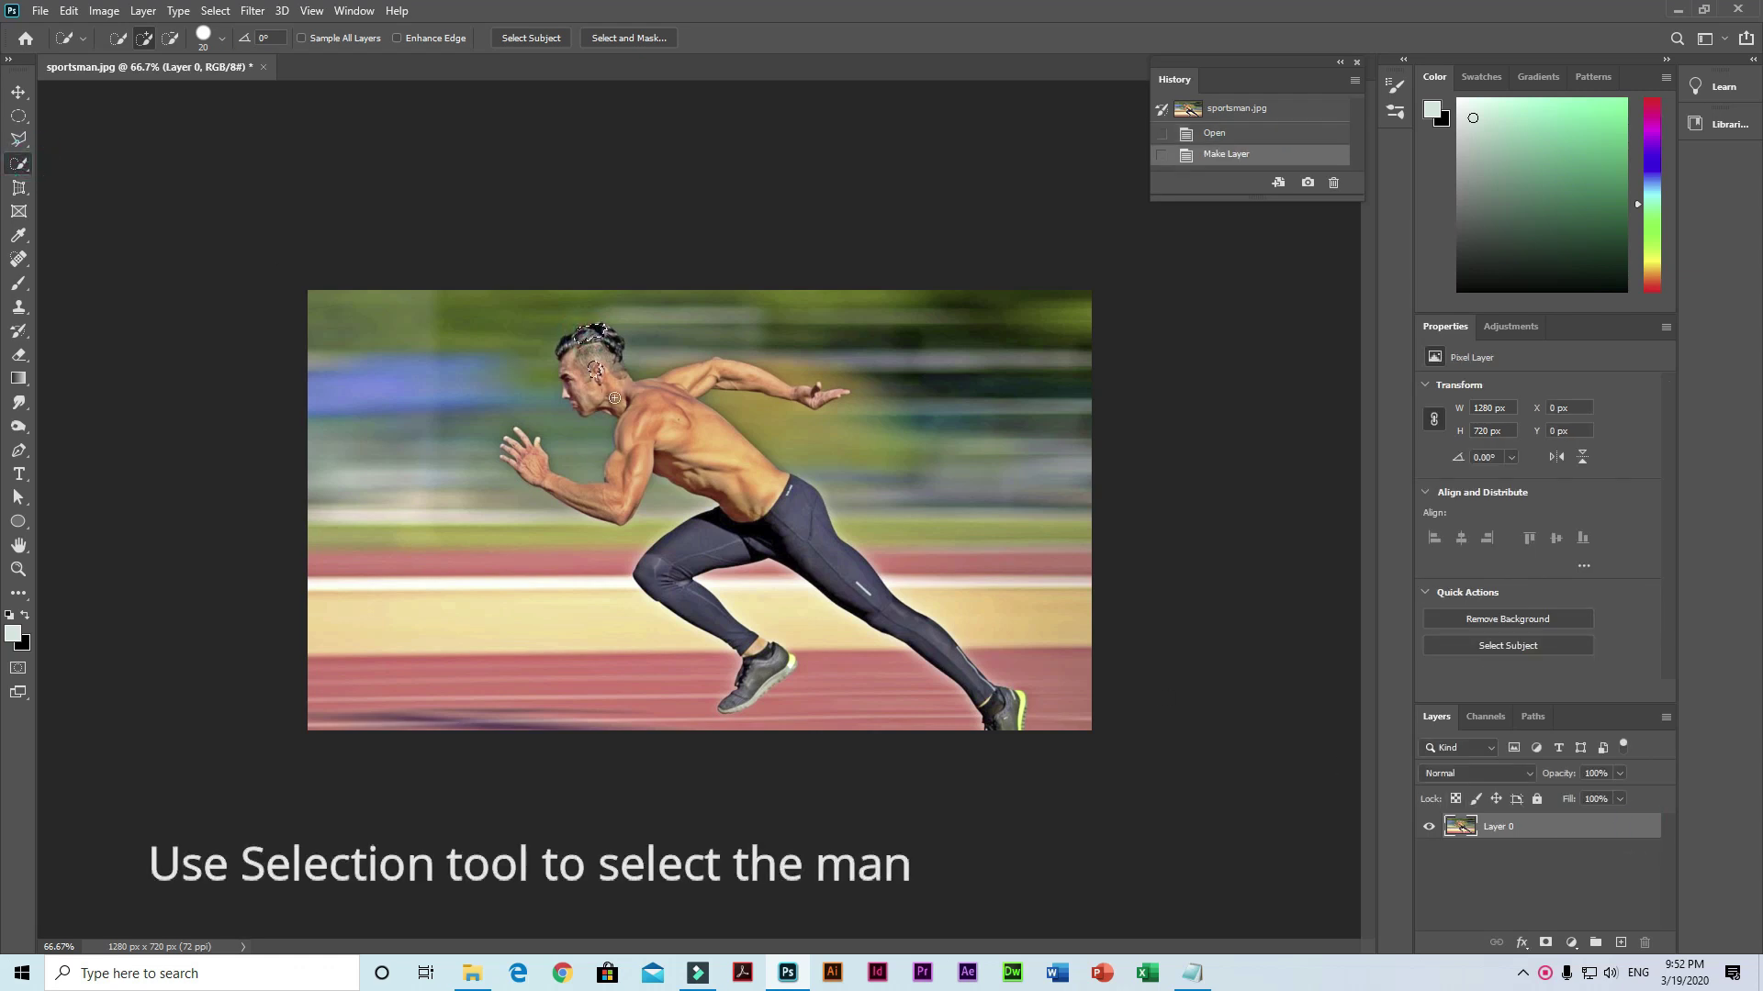
mouse_move(629, 411)
mouse_down()
mouse_move(840, 394)
mouse_move(1011, 712)
mouse_move(914, 636)
mouse_move(744, 685)
mouse_move(777, 684)
mouse_move(694, 556)
mouse_up()
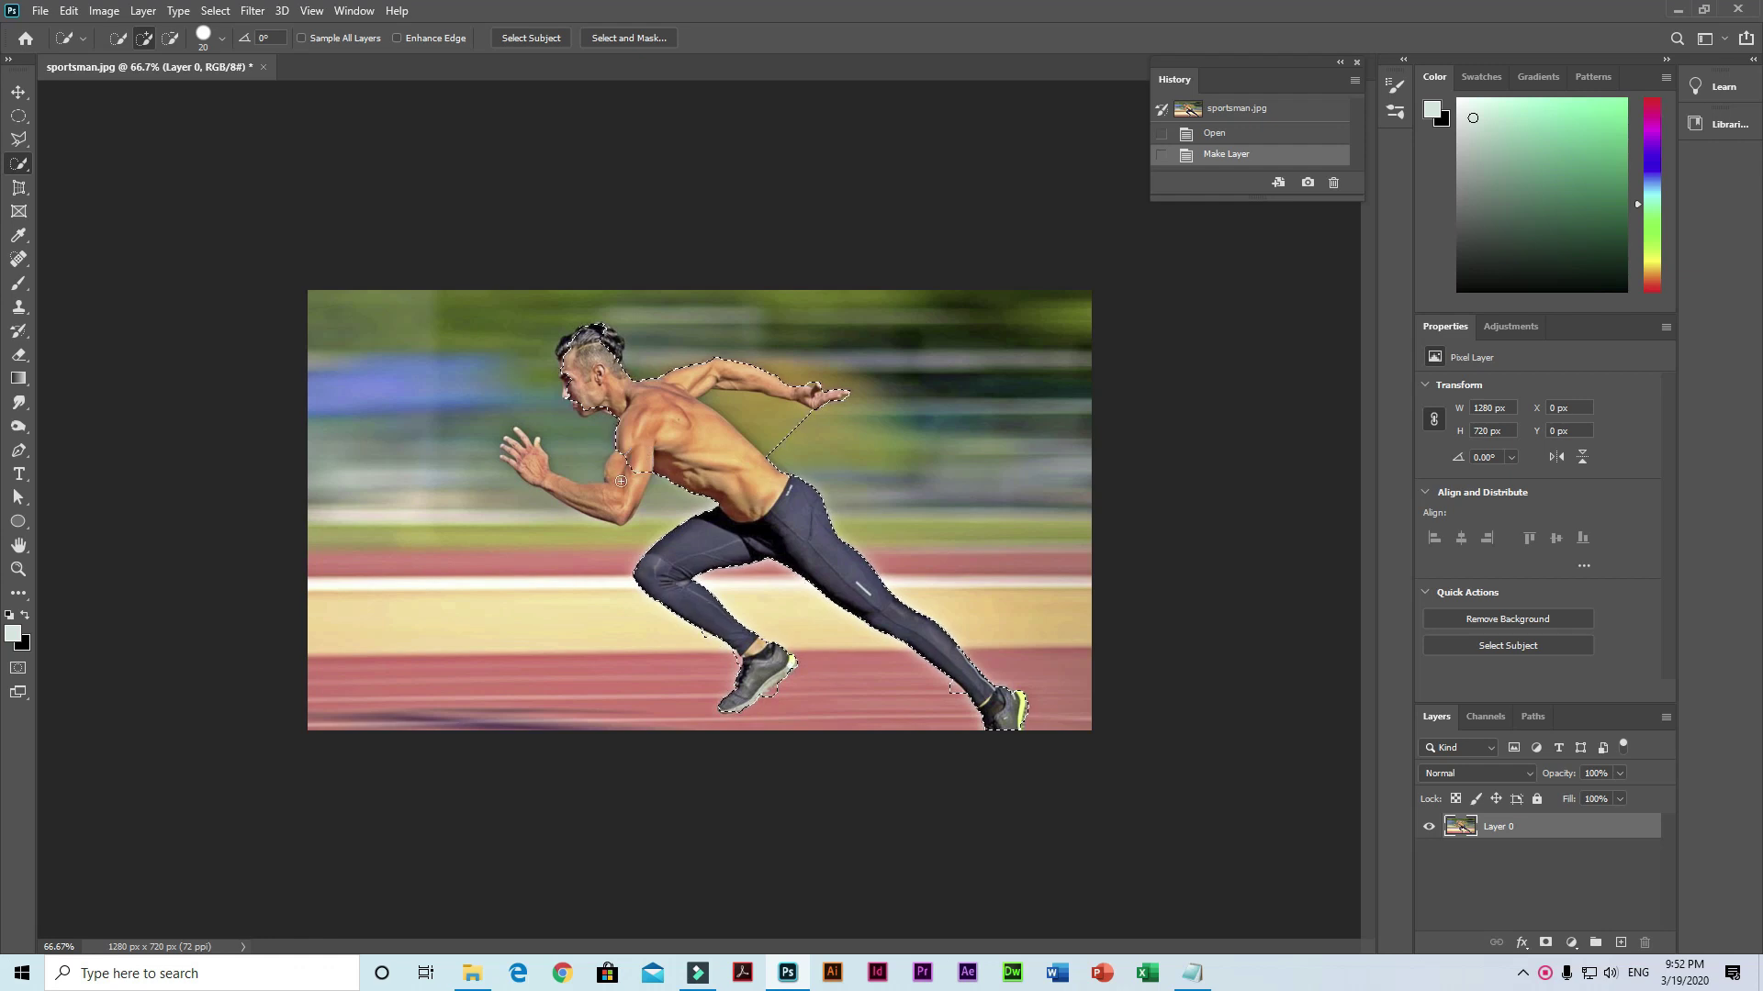
drag(694, 556, 515, 452)
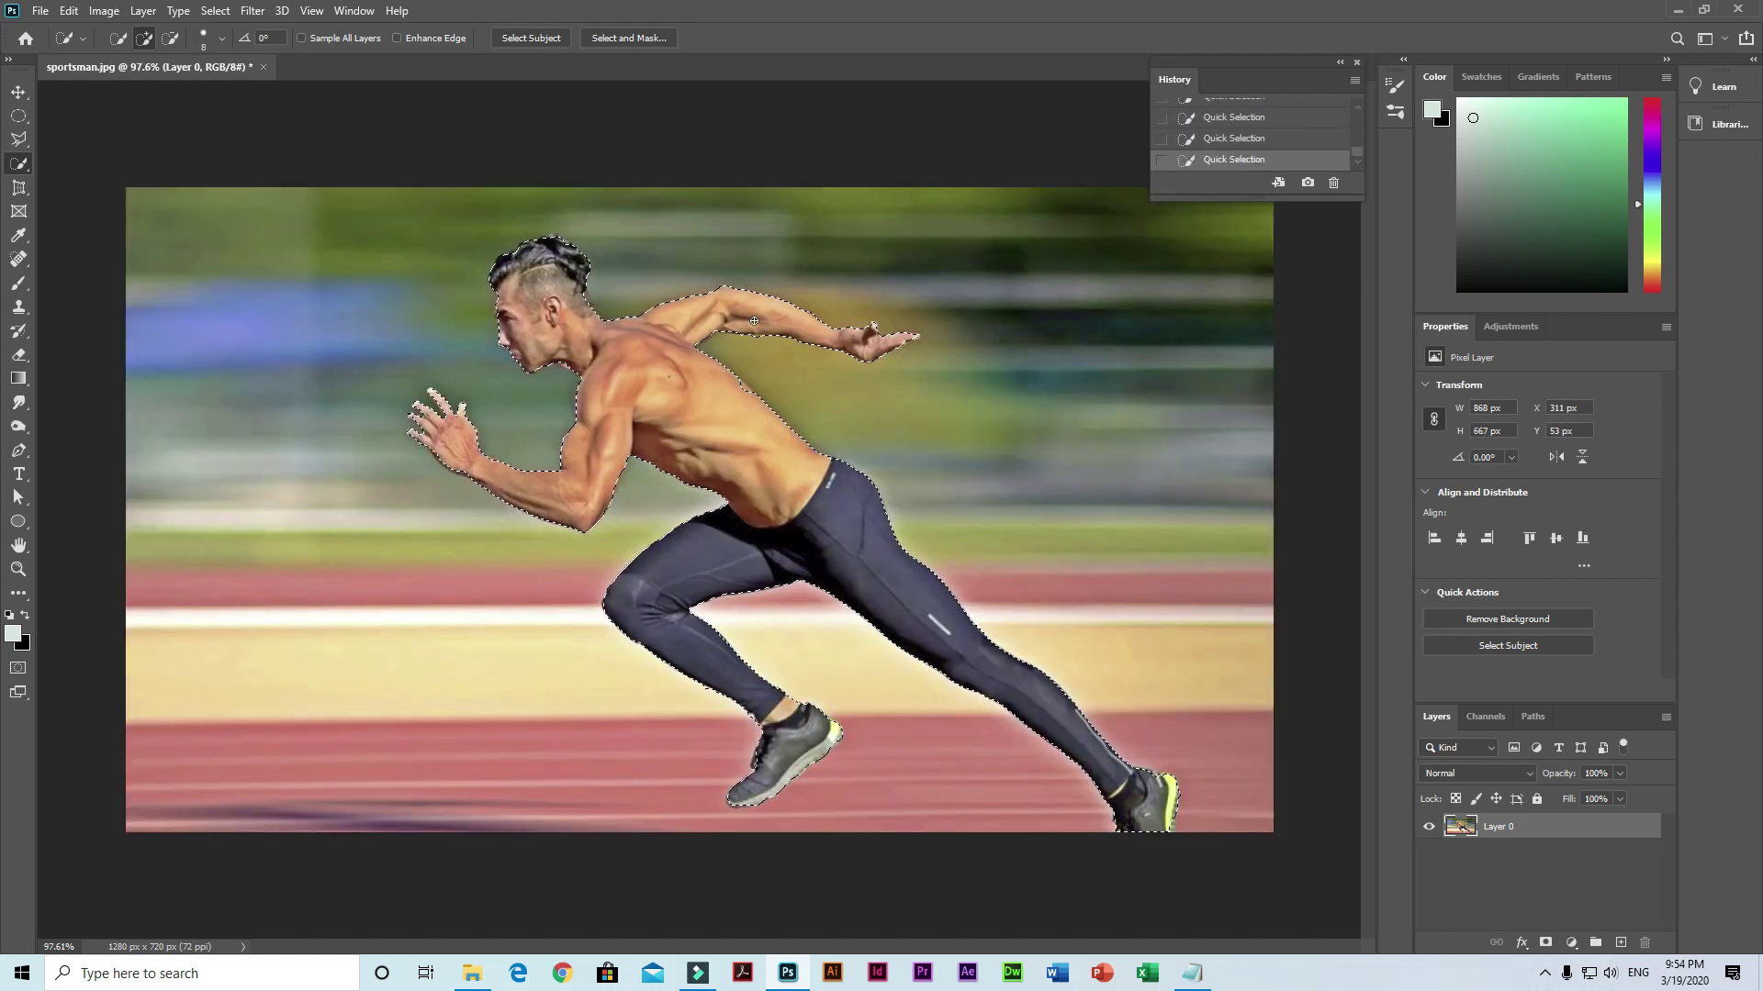
key(ctrl+j)
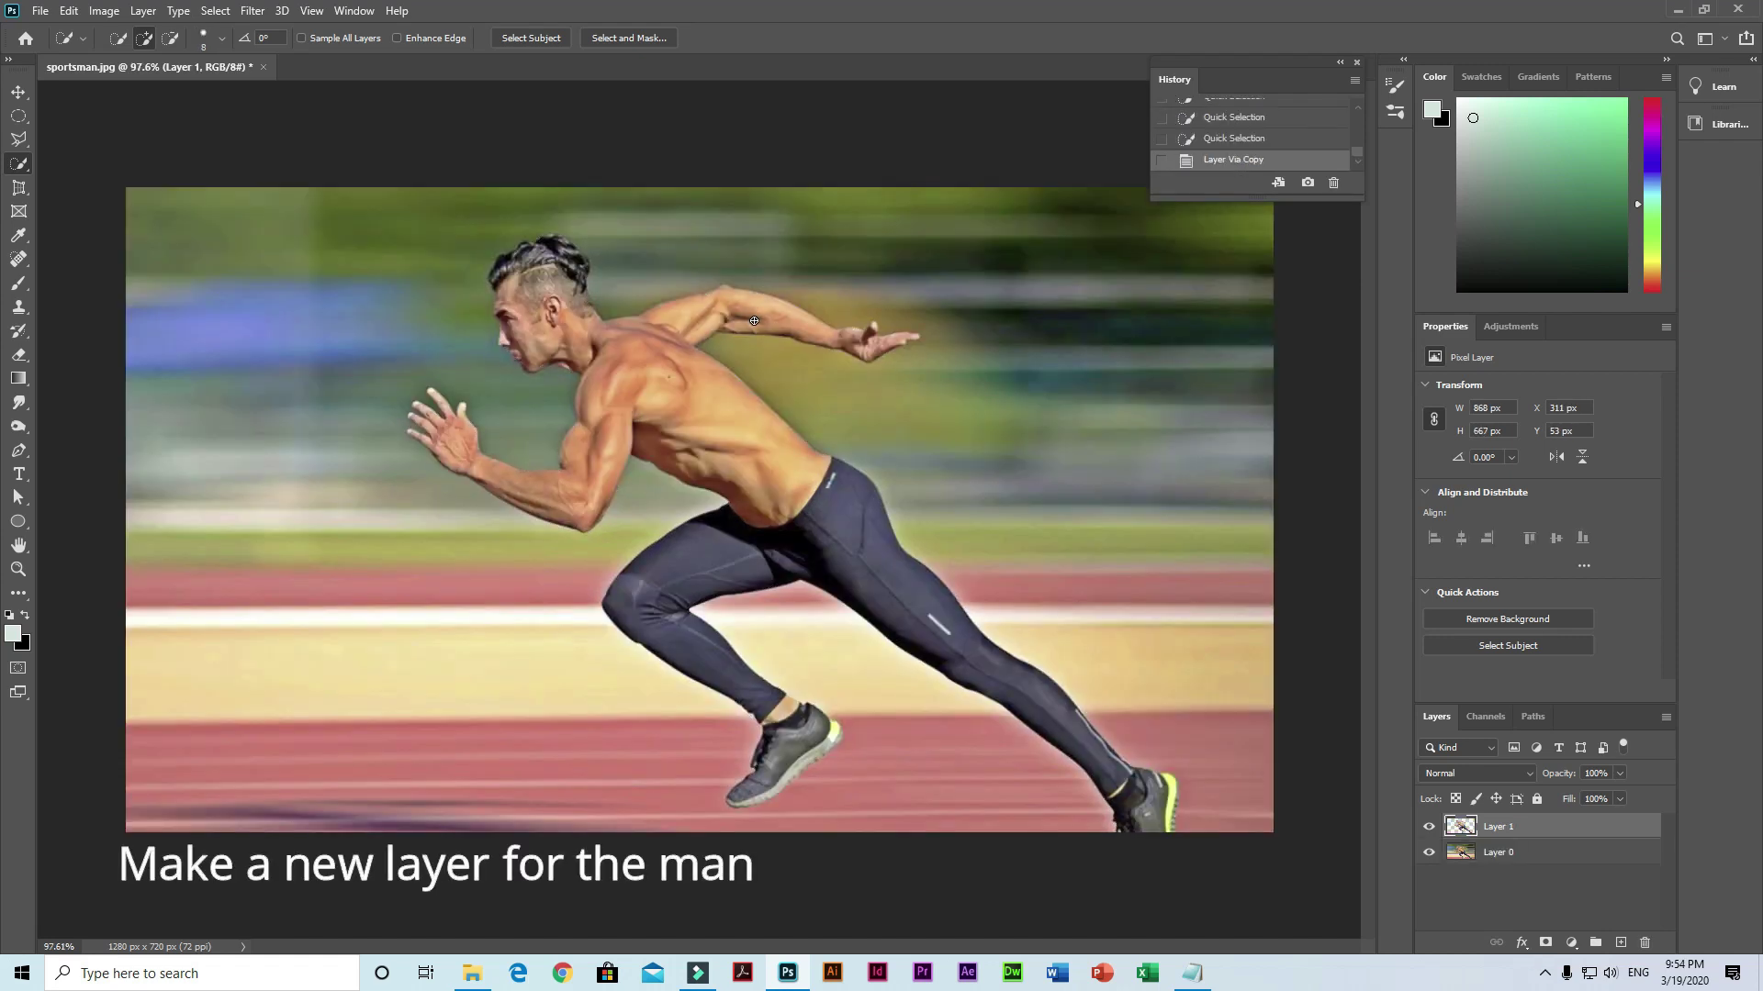
Step: Hide the track Layer 0, duplicate the sprinter as Layer 1 copy, and select Layer 1
click(18, 93)
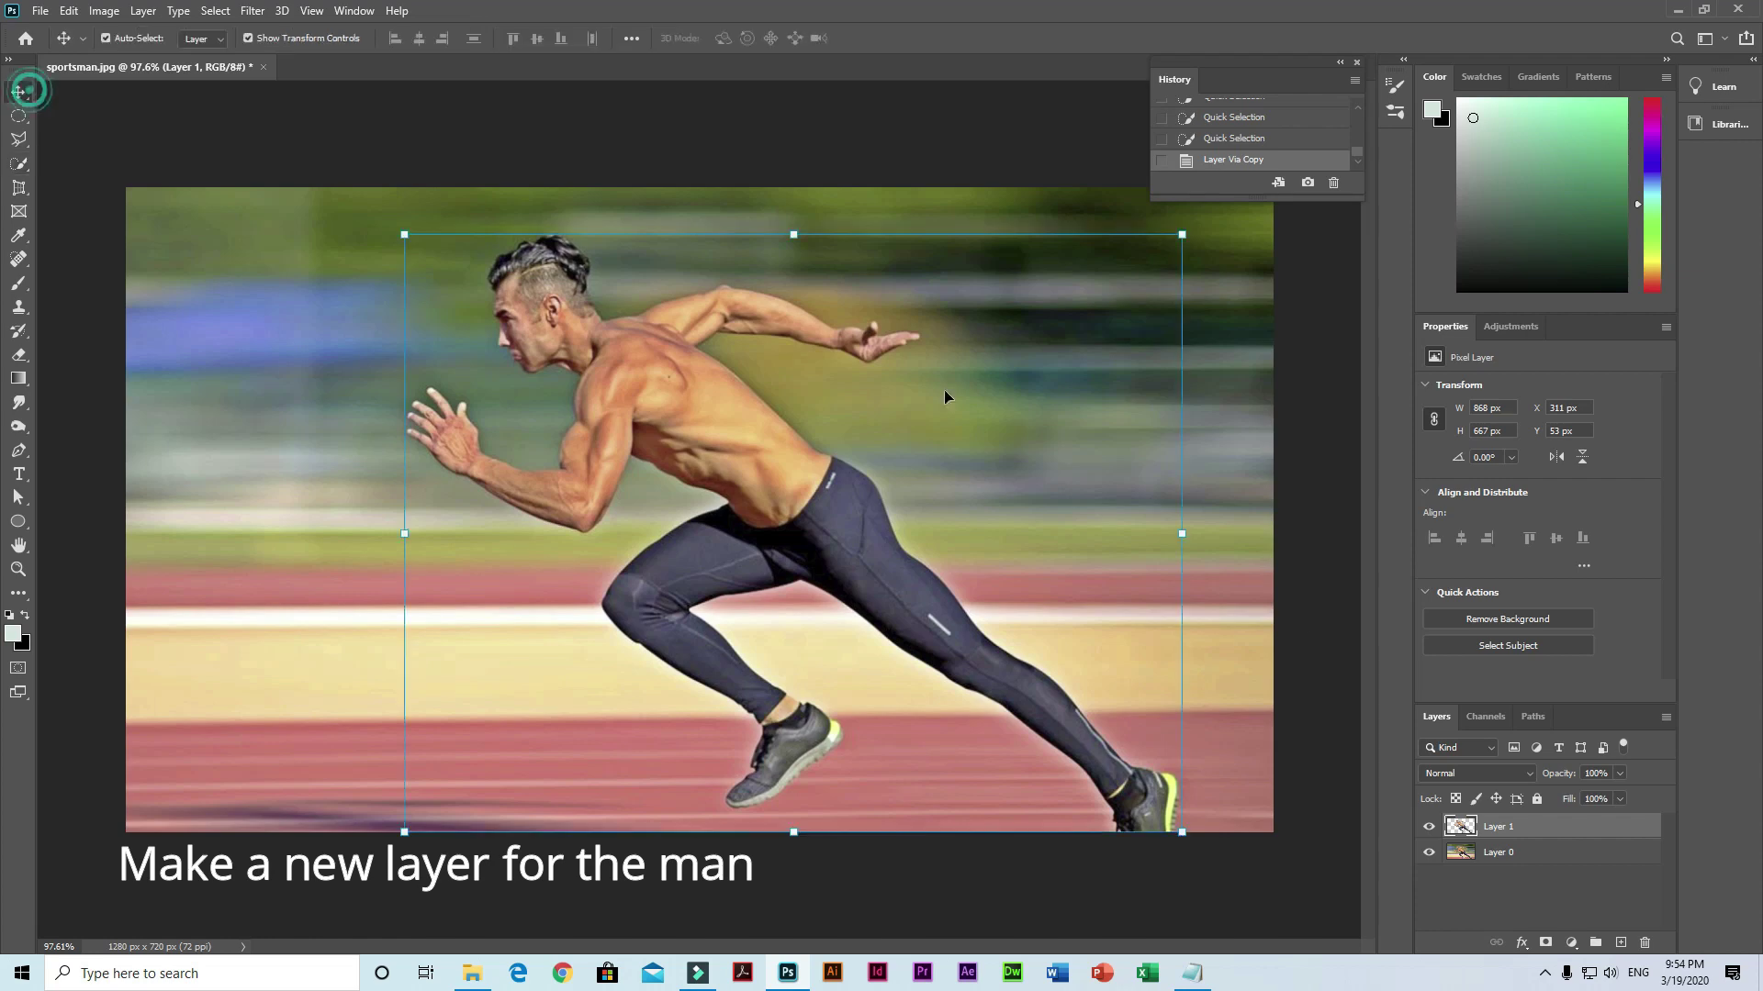
click(1428, 852)
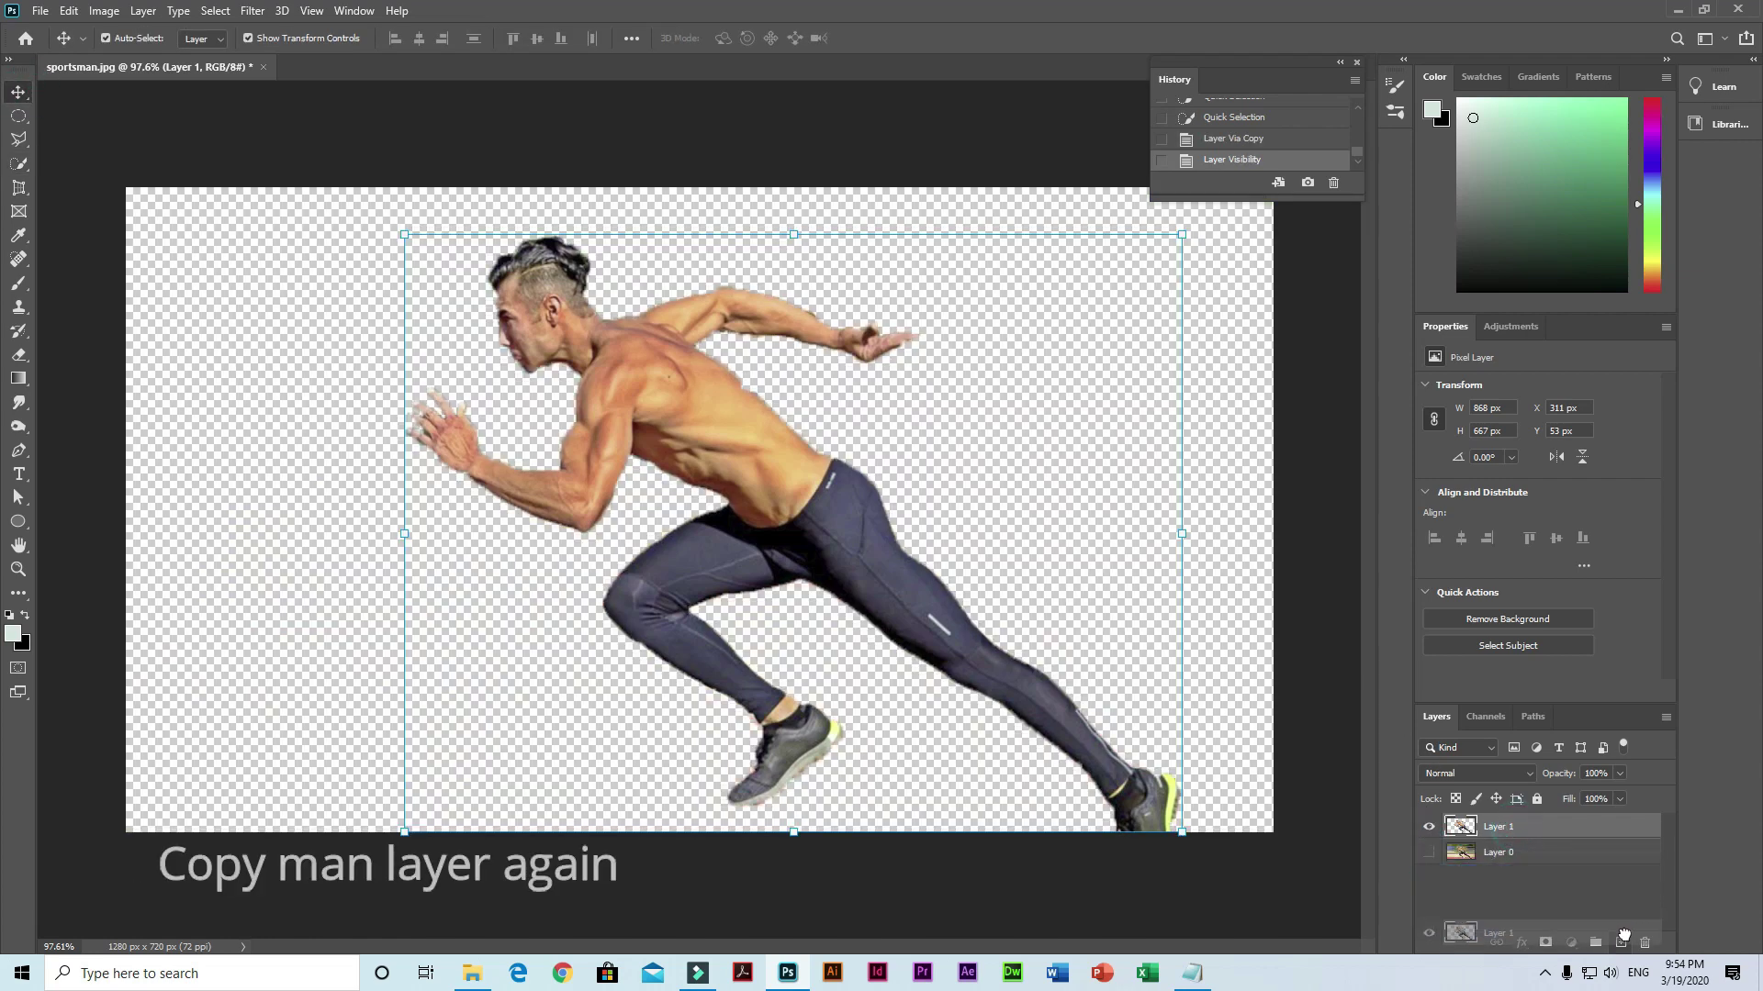
drag(1517, 831, 1620, 943)
click(1545, 859)
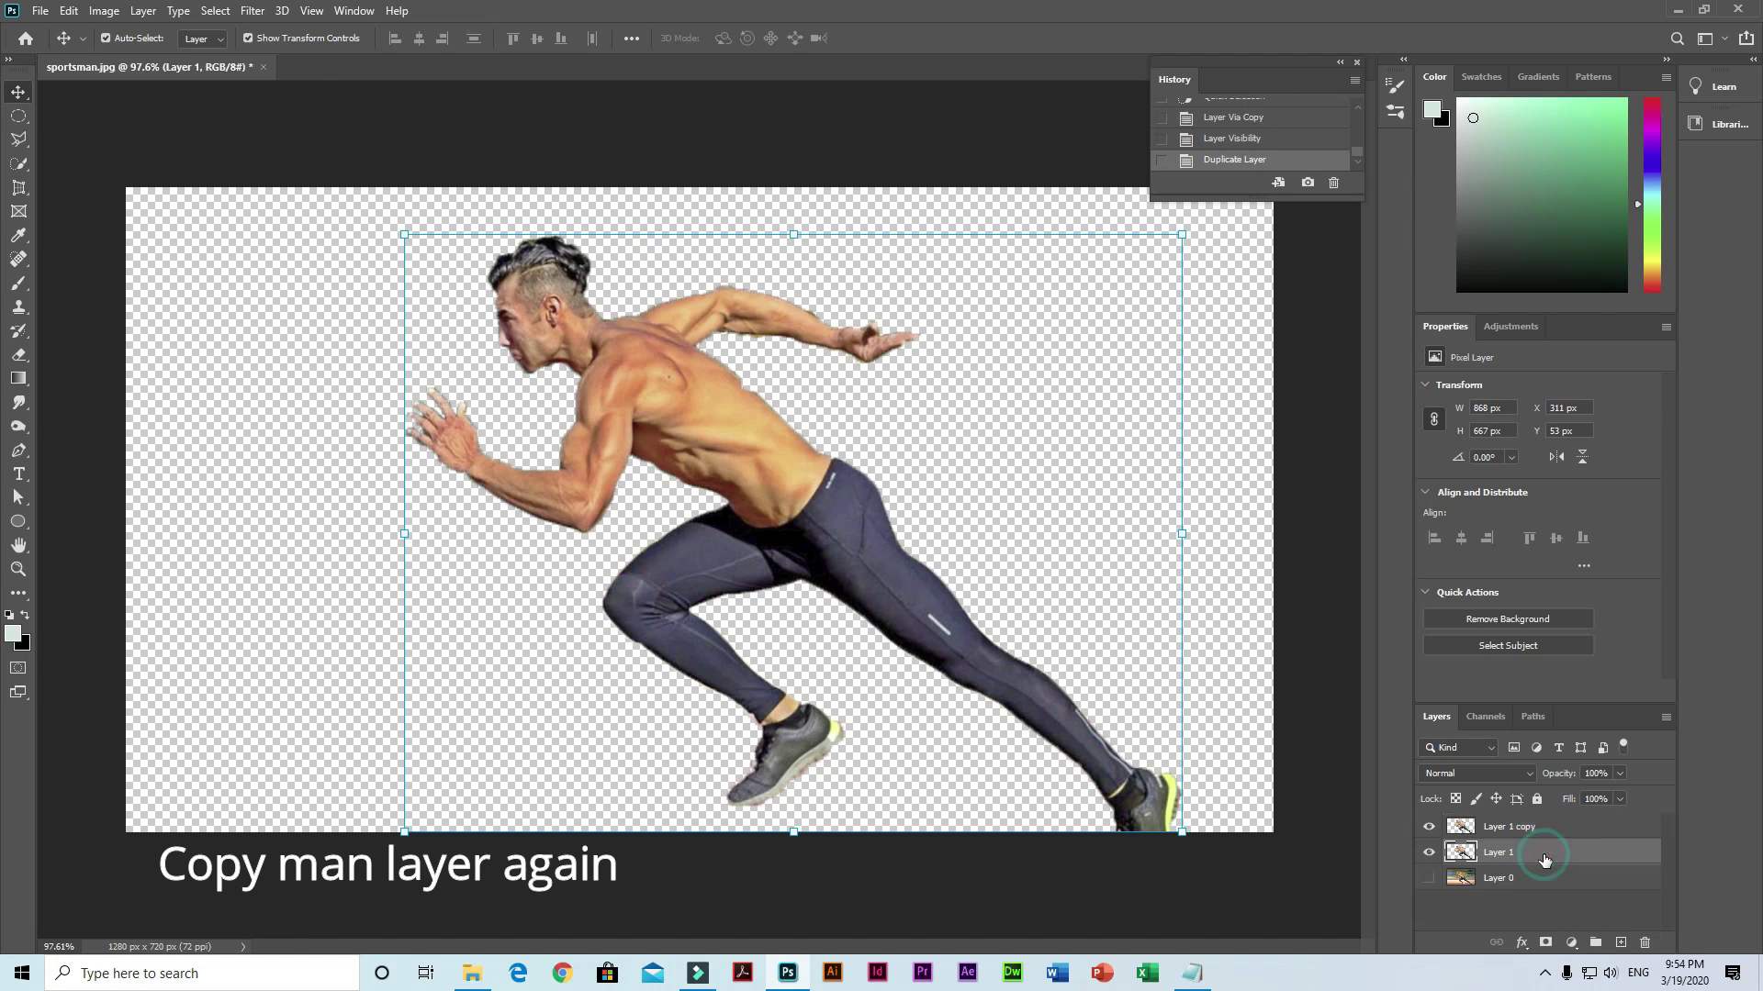
click(1429, 828)
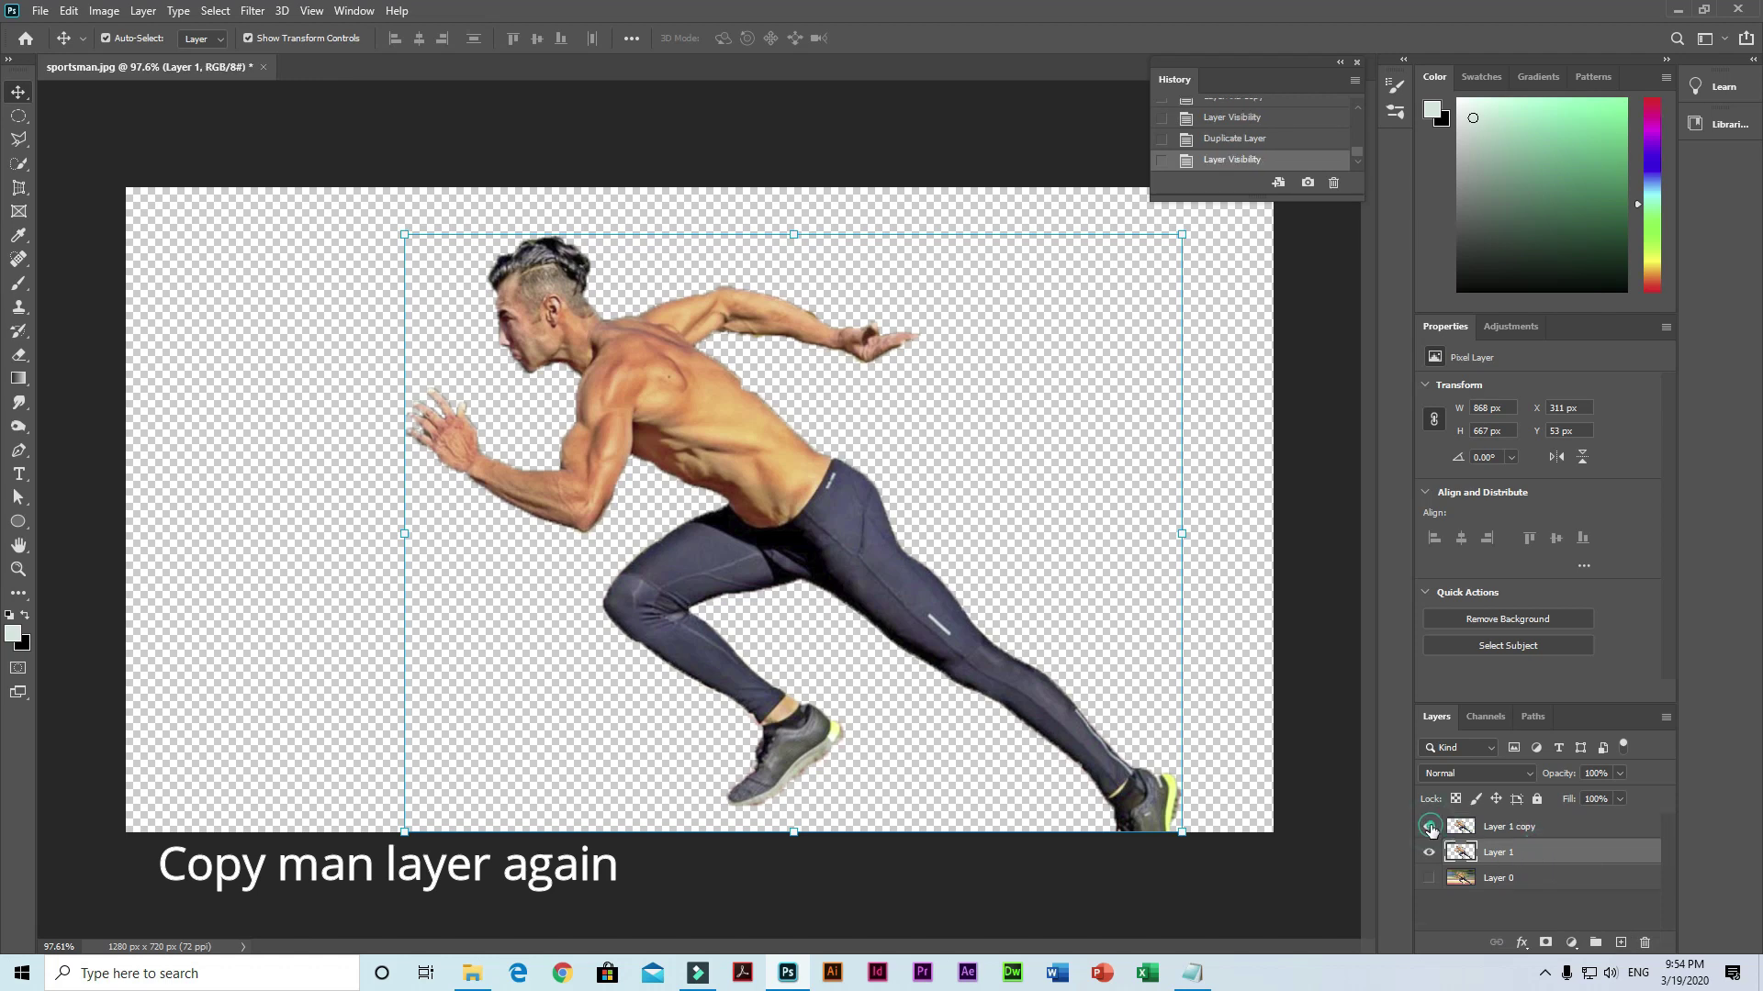
click(1428, 827)
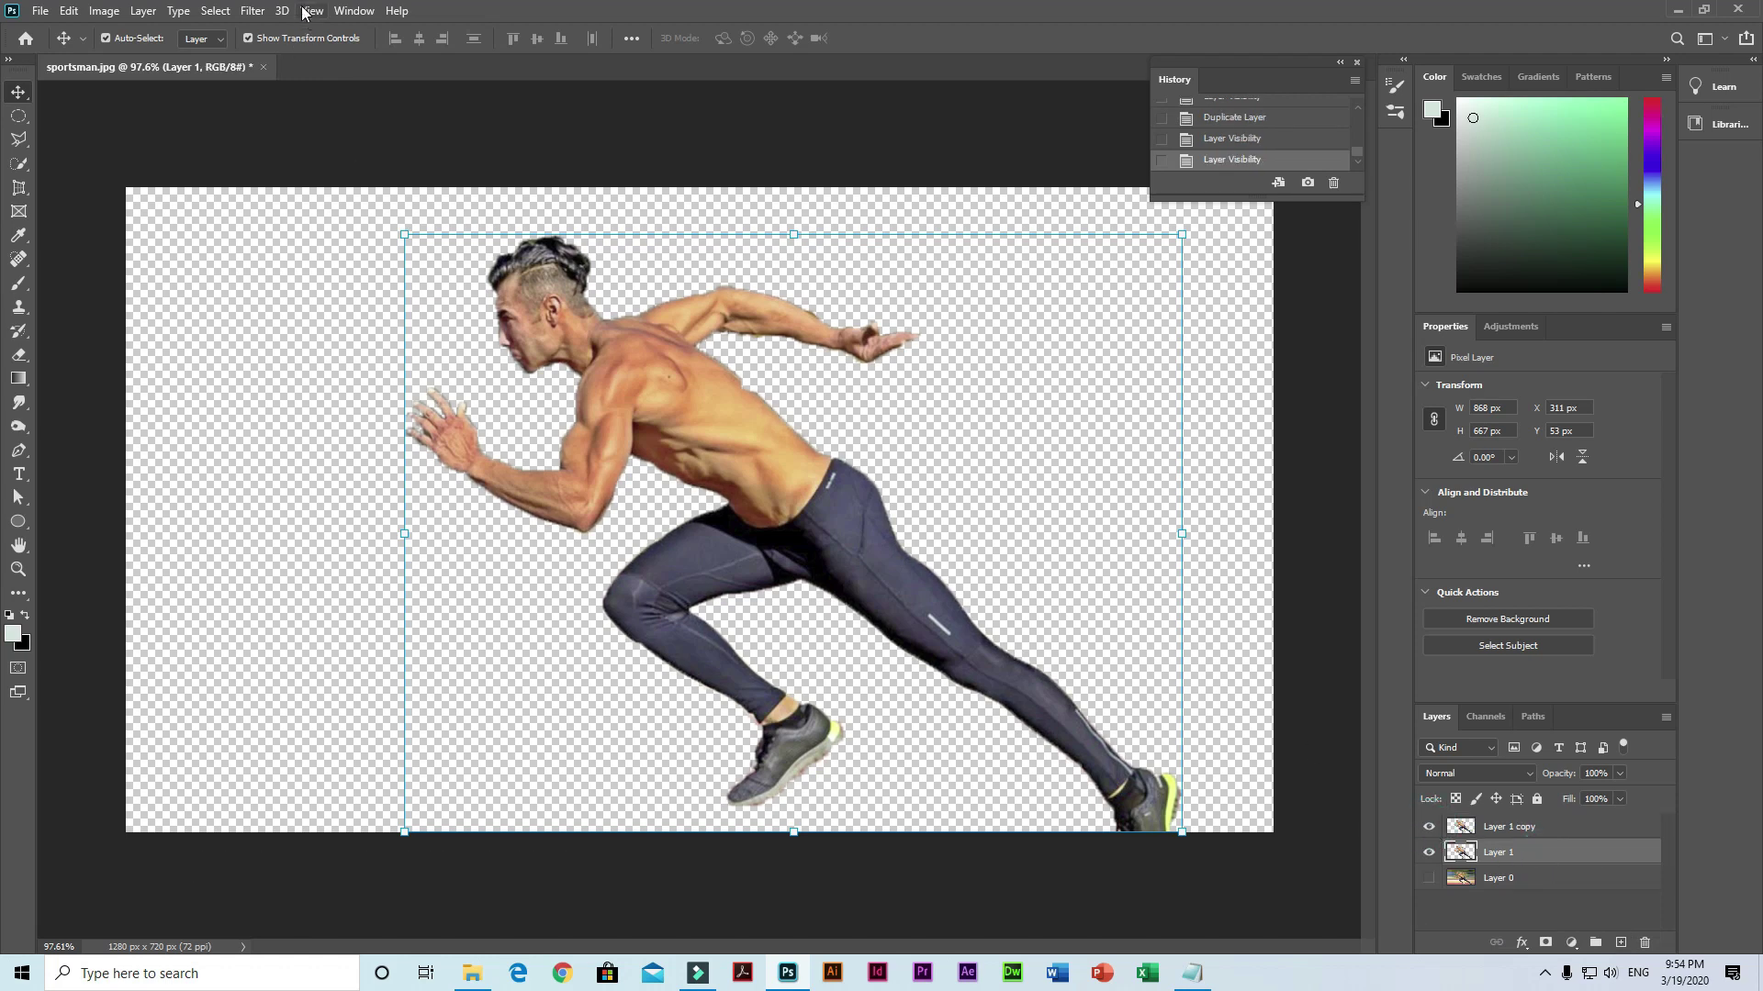
click(250, 11)
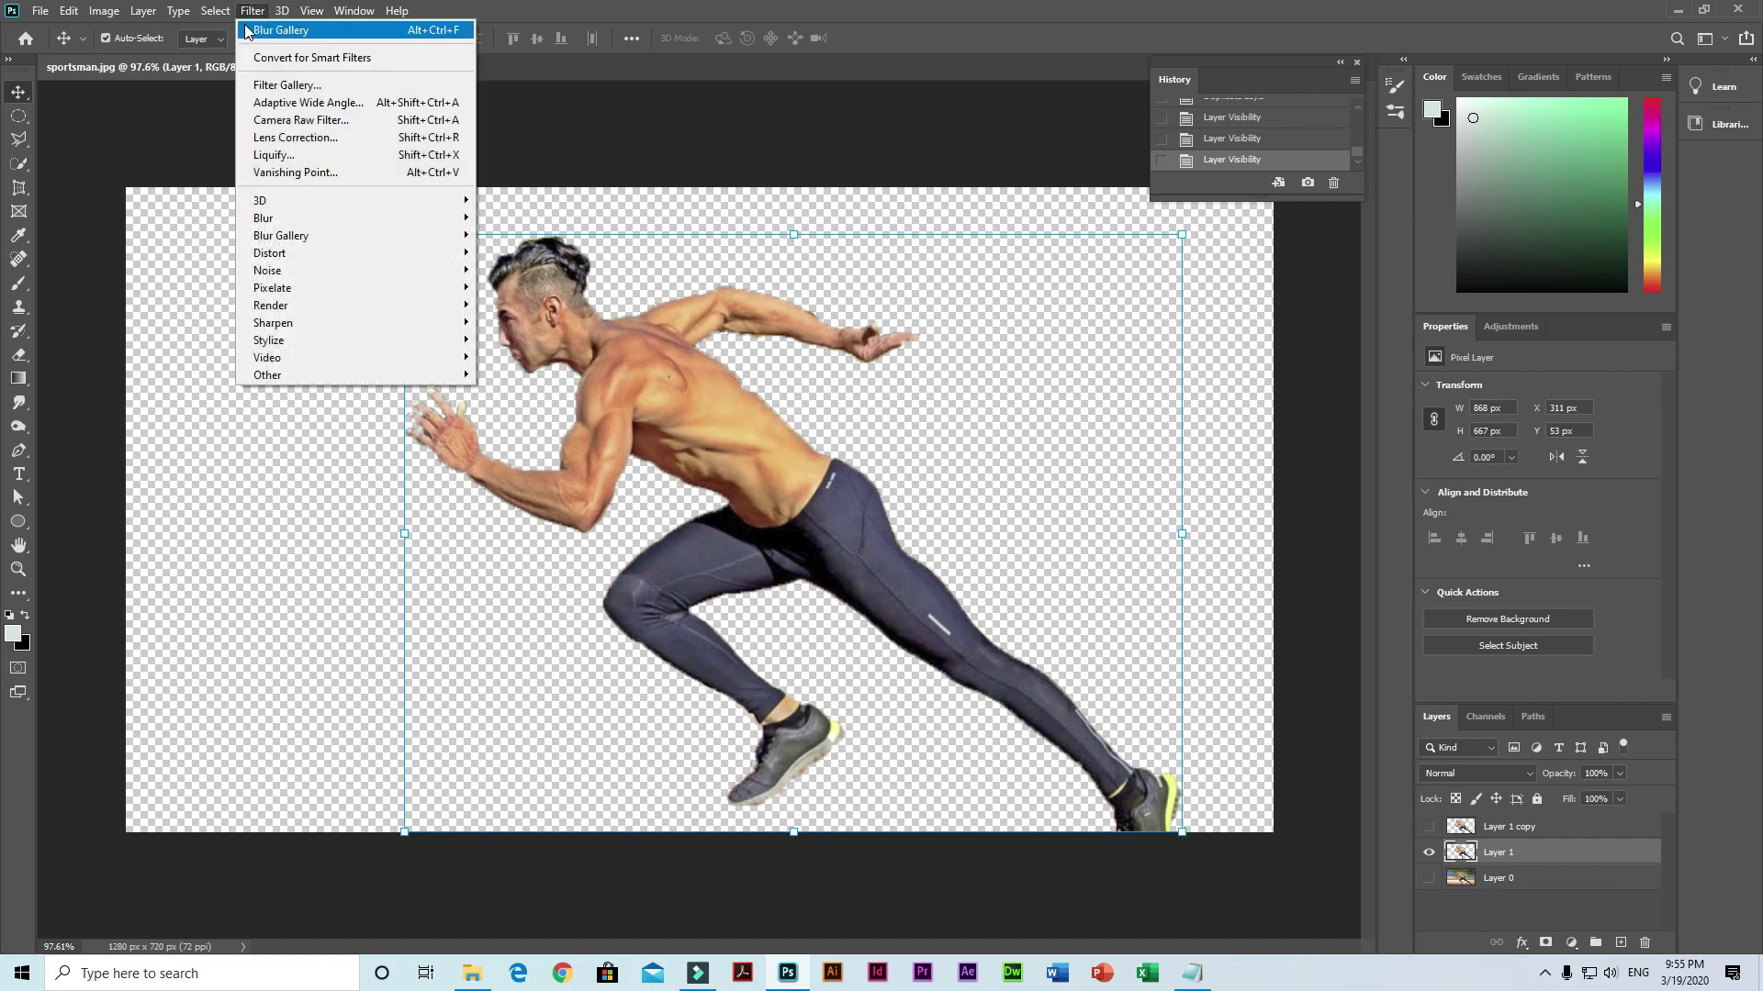
mouse_move(281, 235)
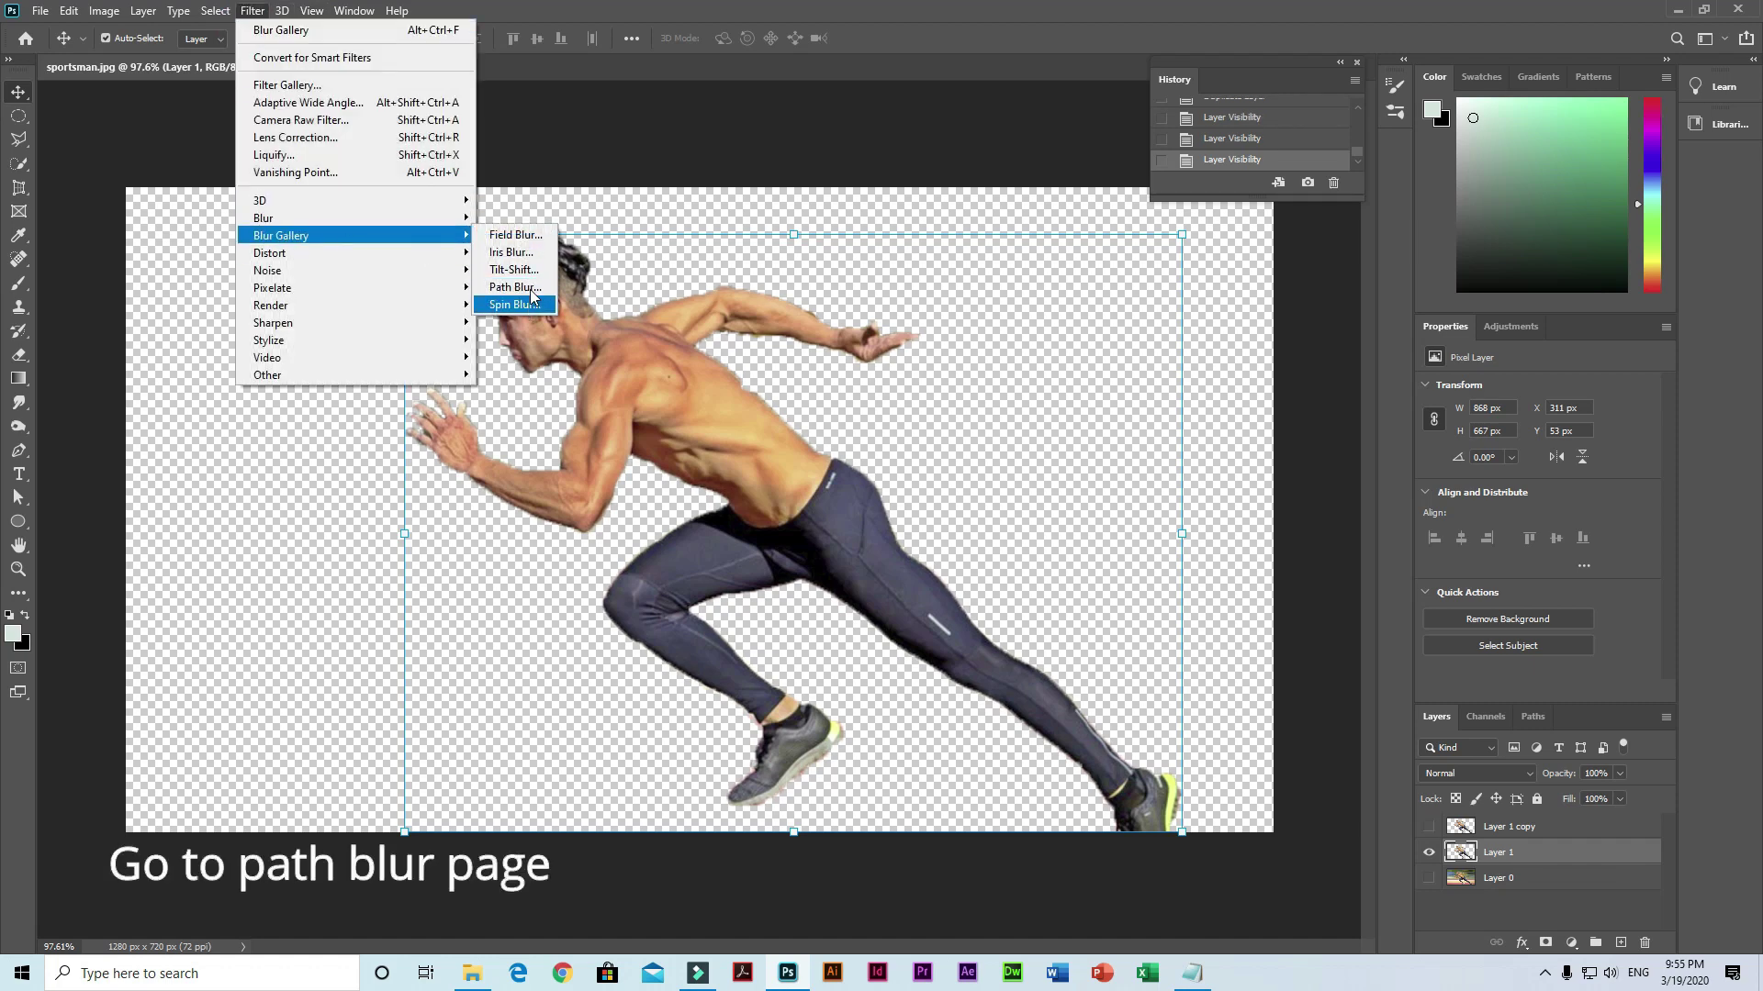
Step: Give Layer 1 a non-centered Path Blur with high speed and a path lengthened rightward
click(525, 288)
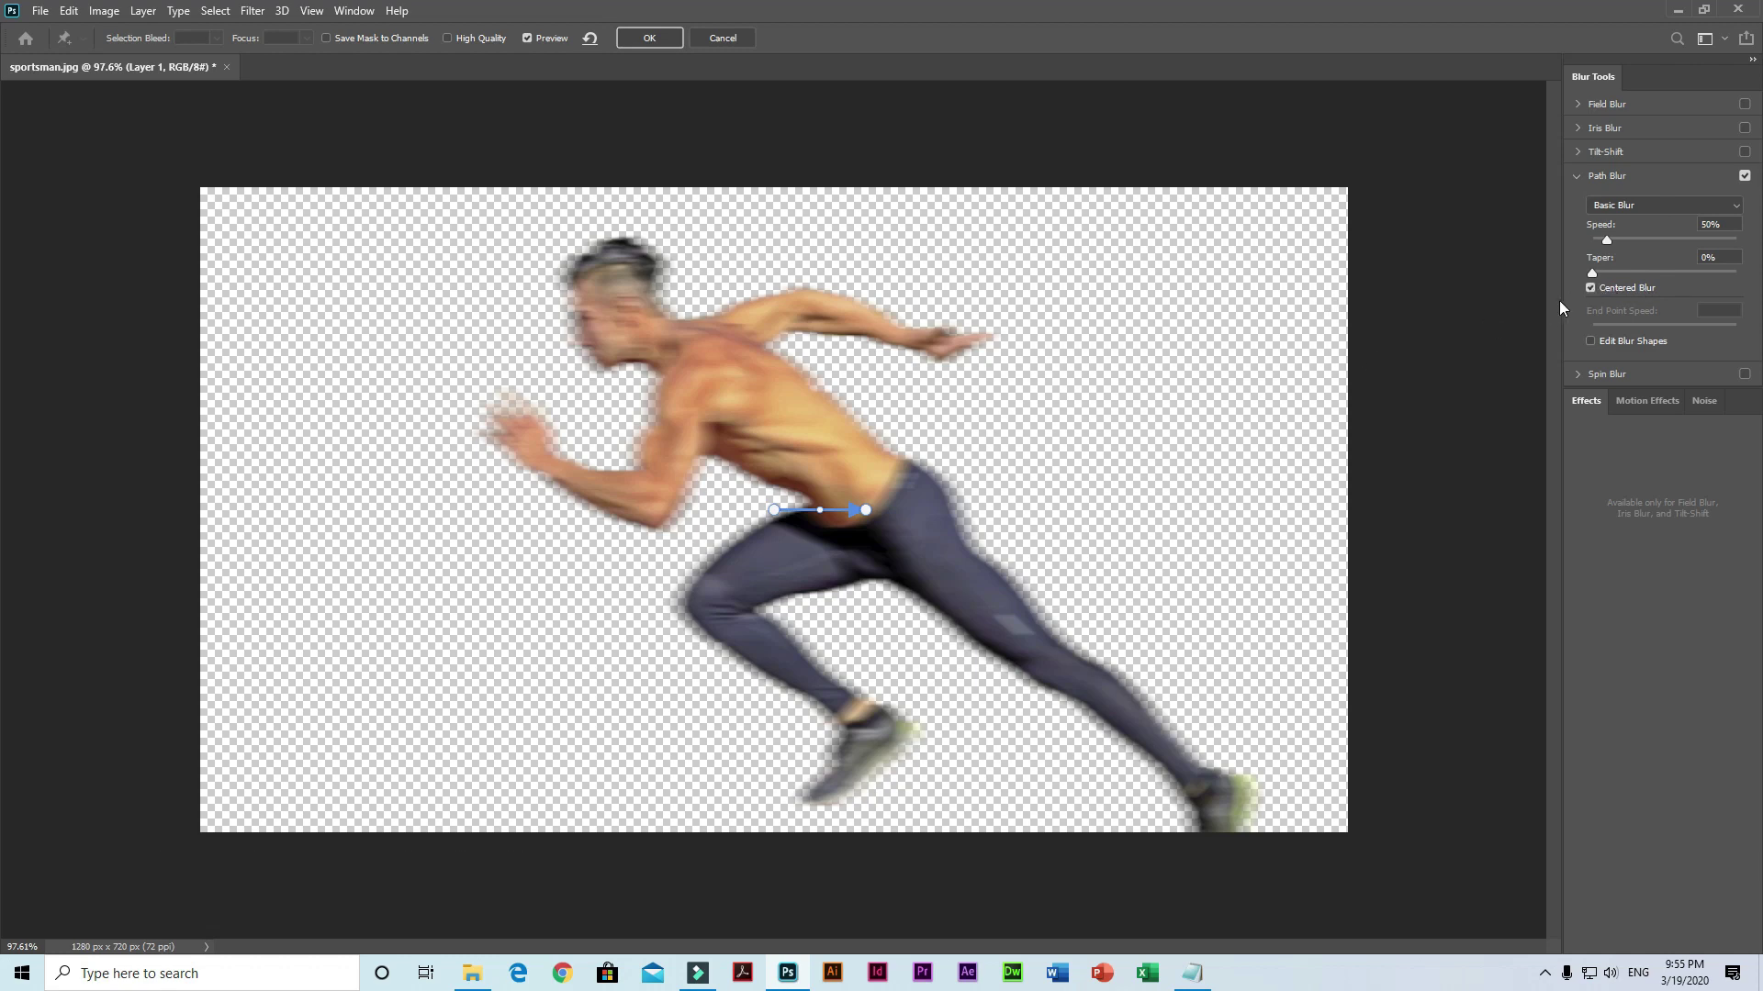
click(1591, 289)
drag(1606, 239, 1688, 237)
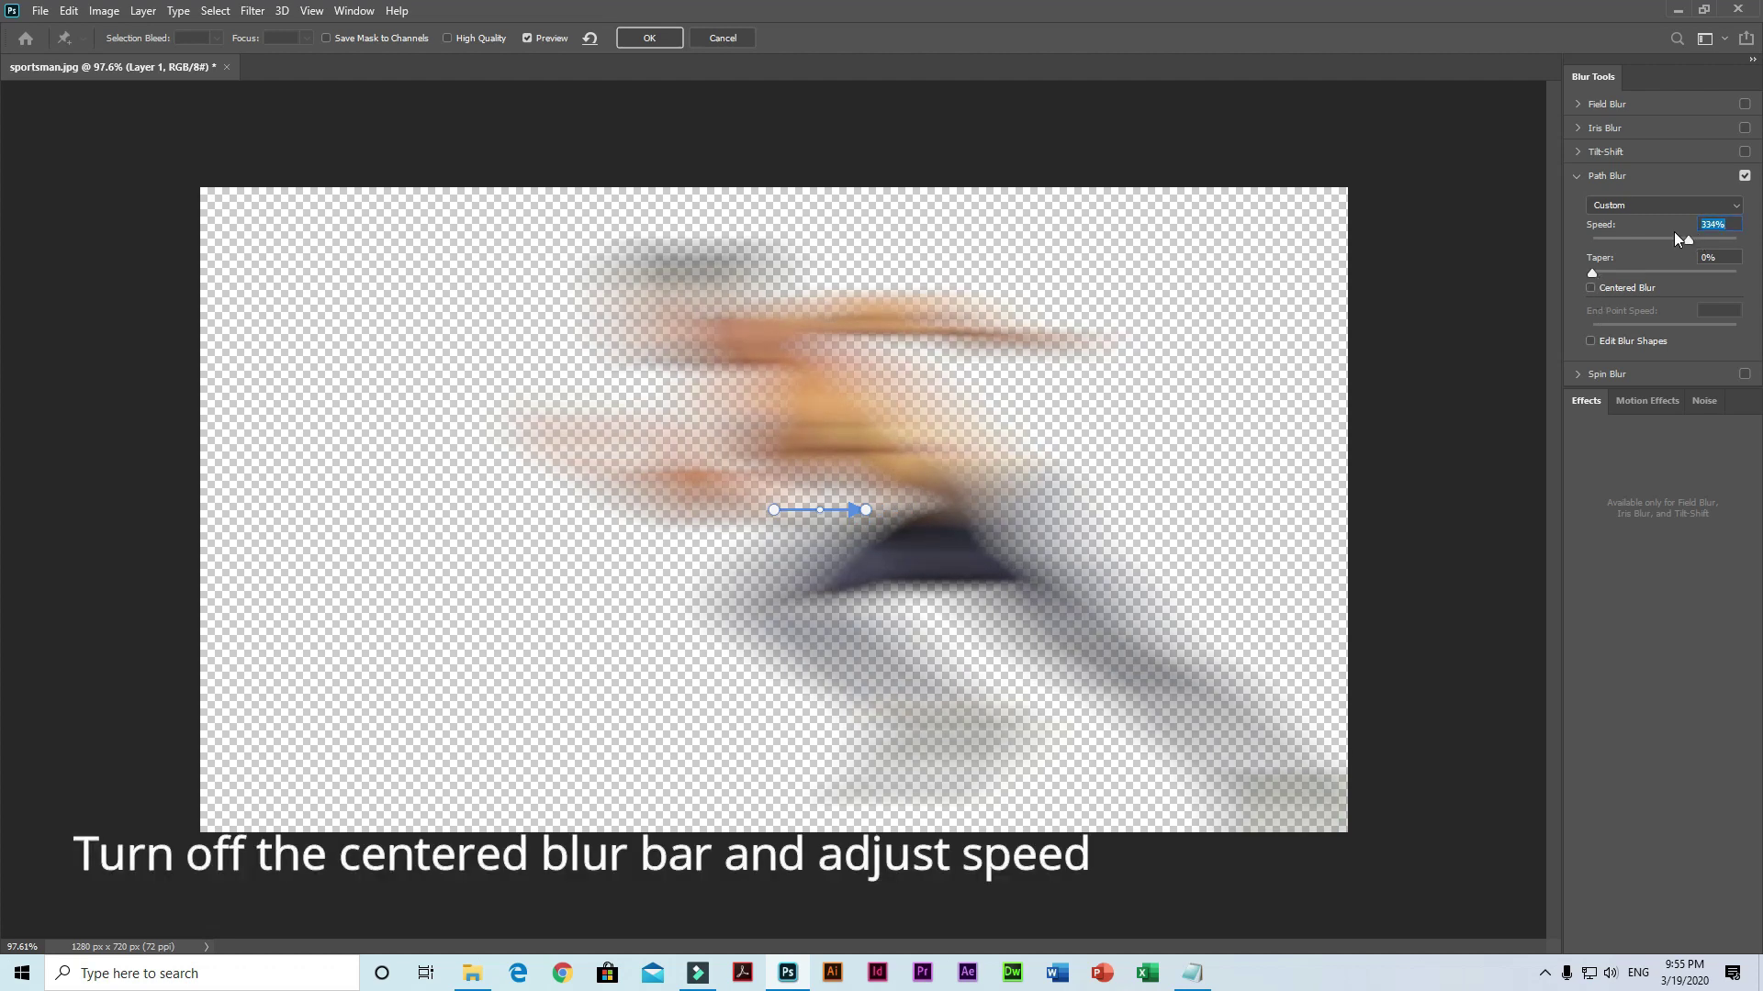
drag(1689, 240, 1675, 241)
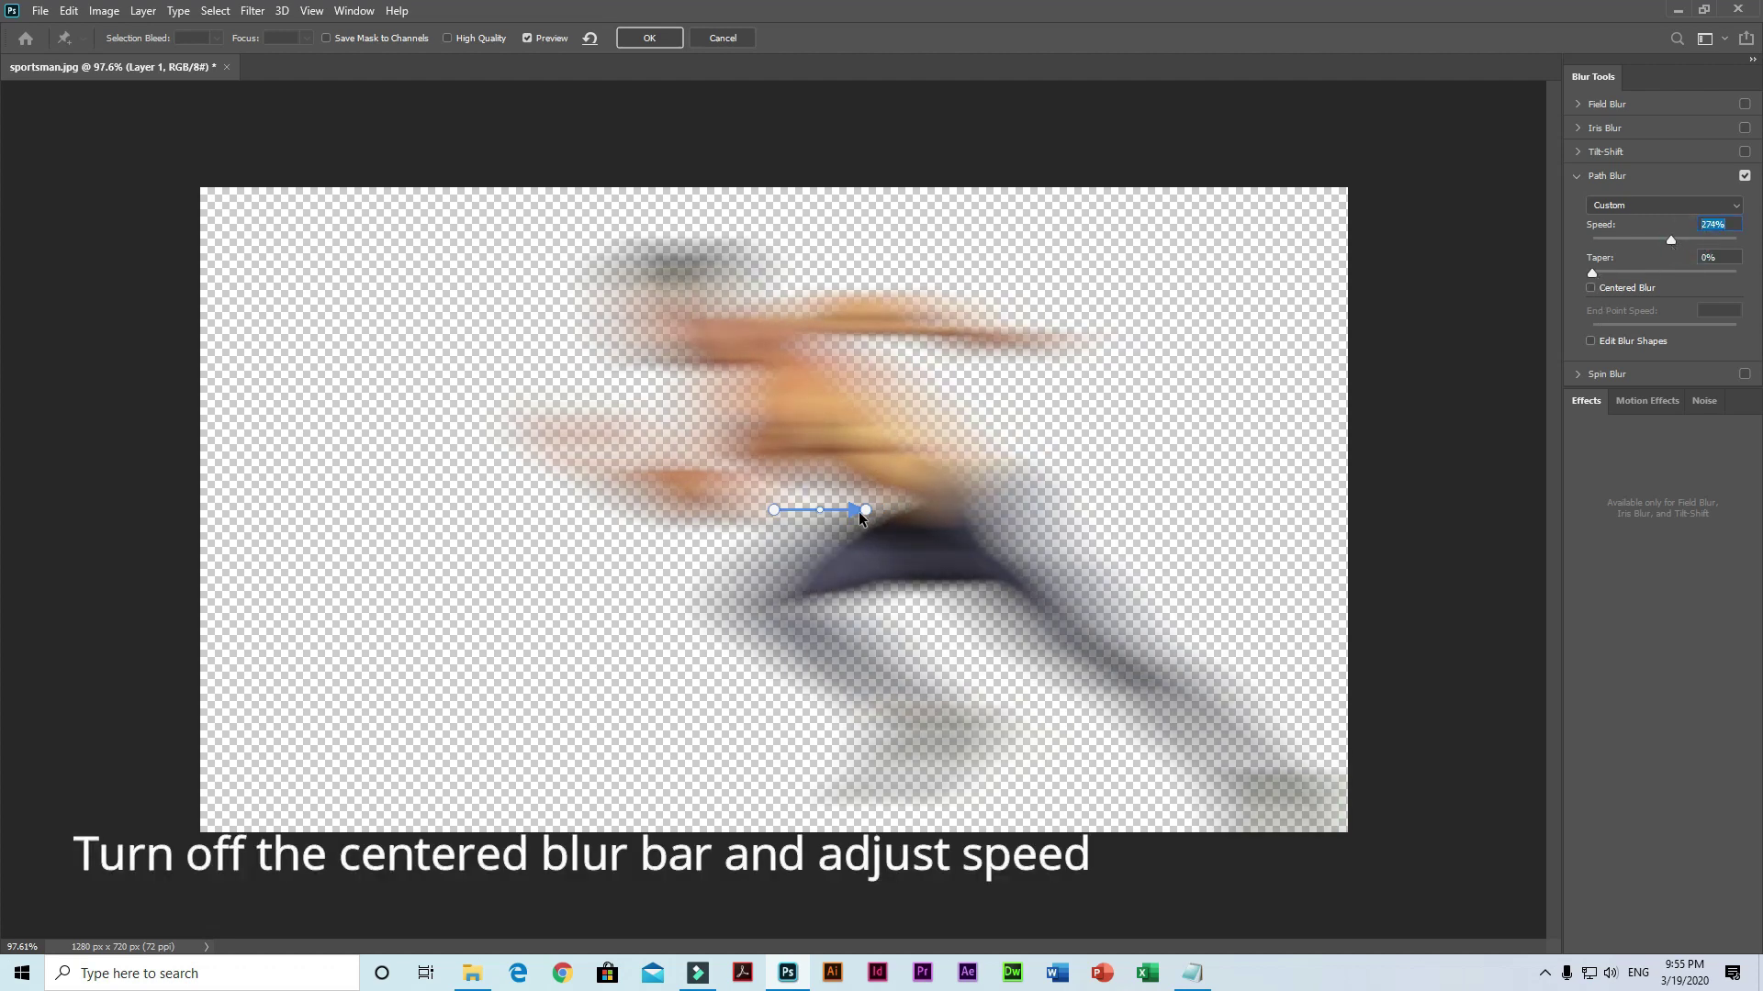
drag(866, 514, 940, 514)
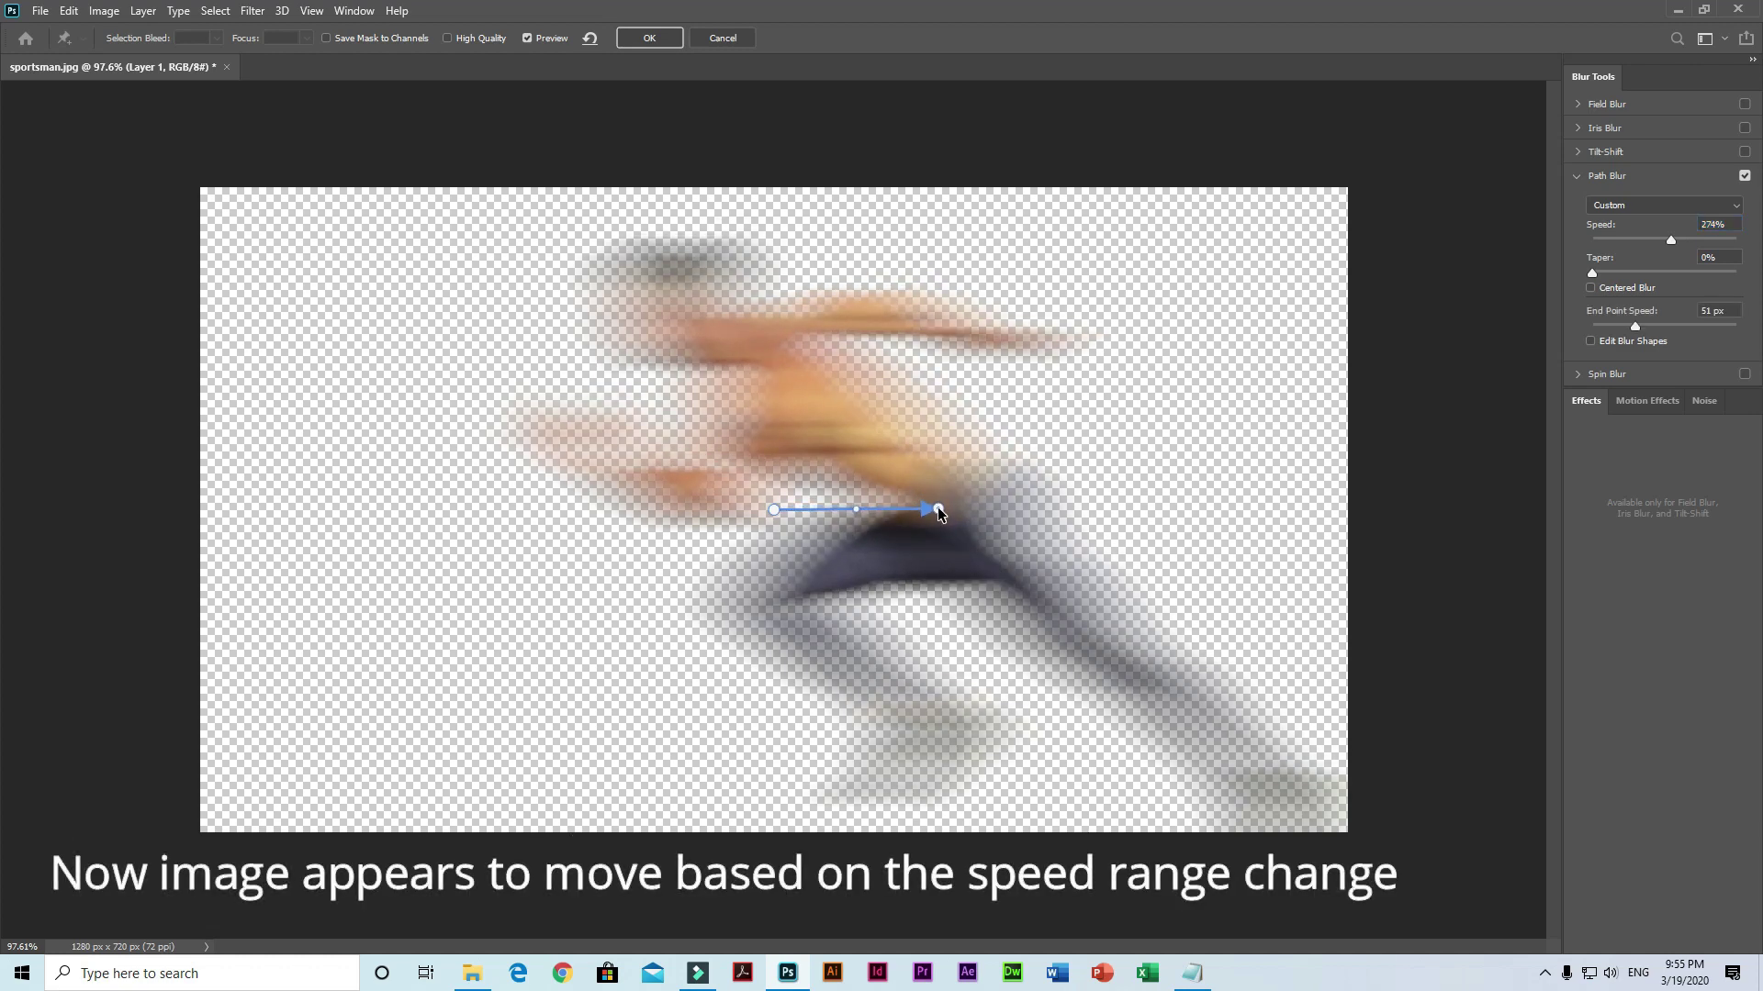
click(647, 37)
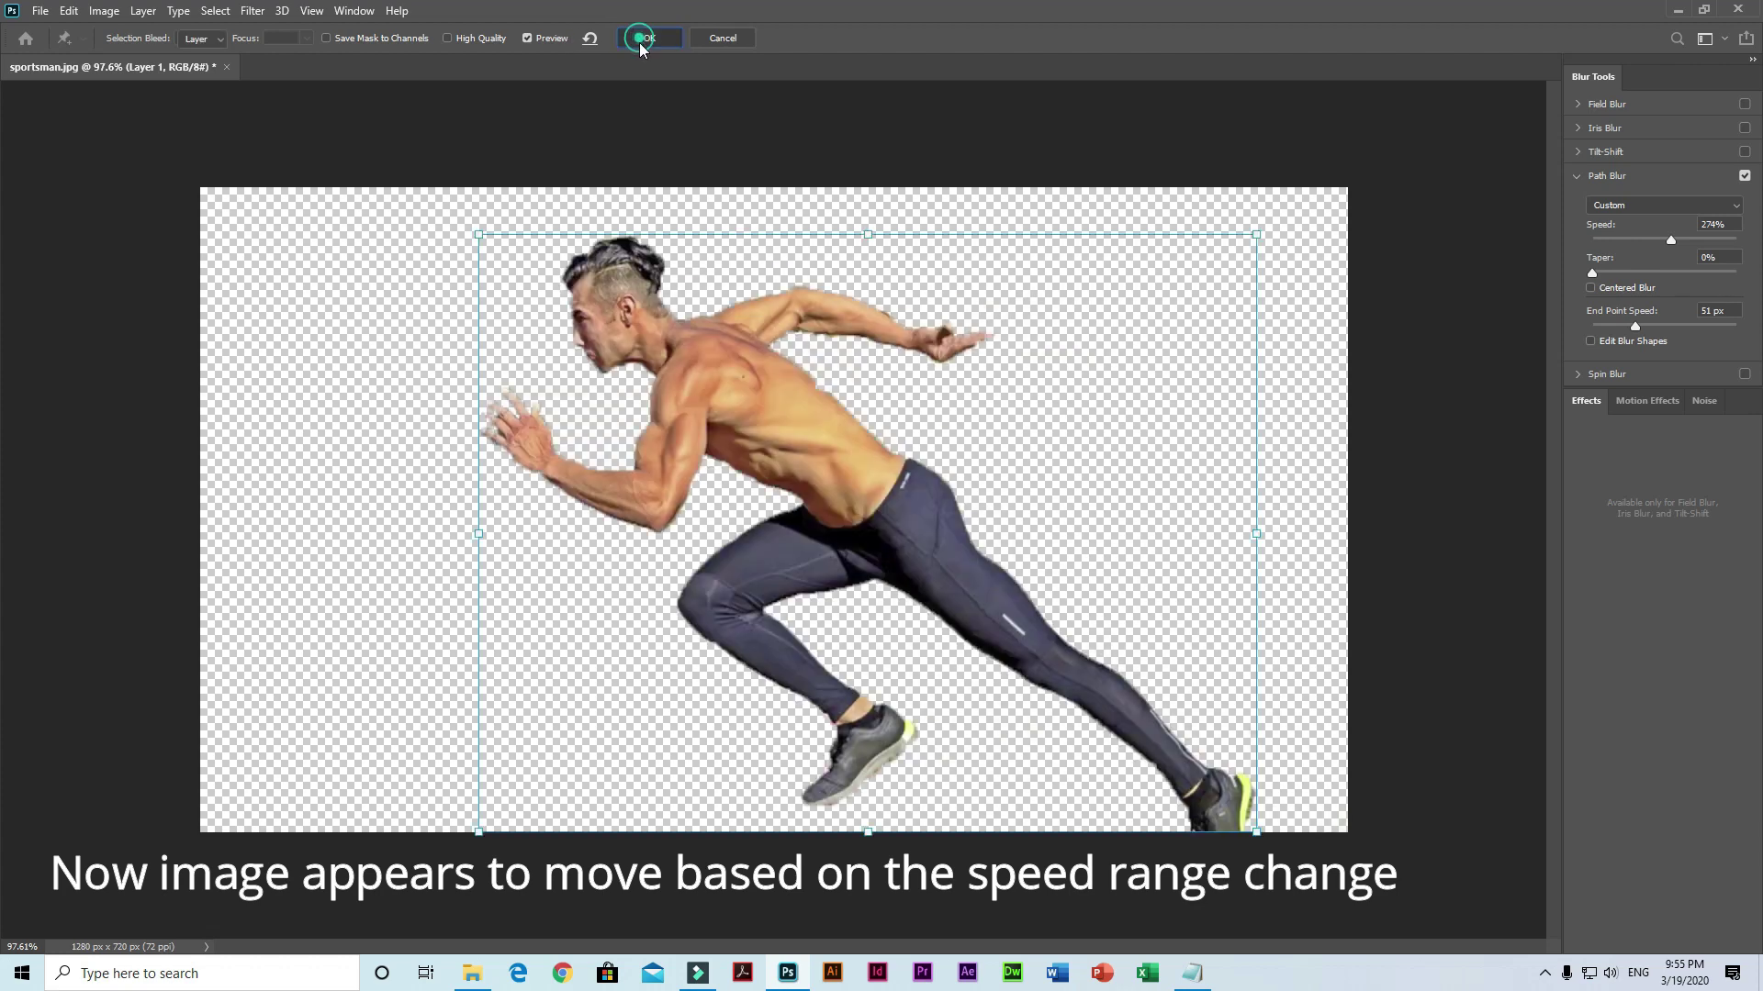
Step: Show Layer 1 copy and apply a lighter Path Blur at 32% speed to it
click(1428, 826)
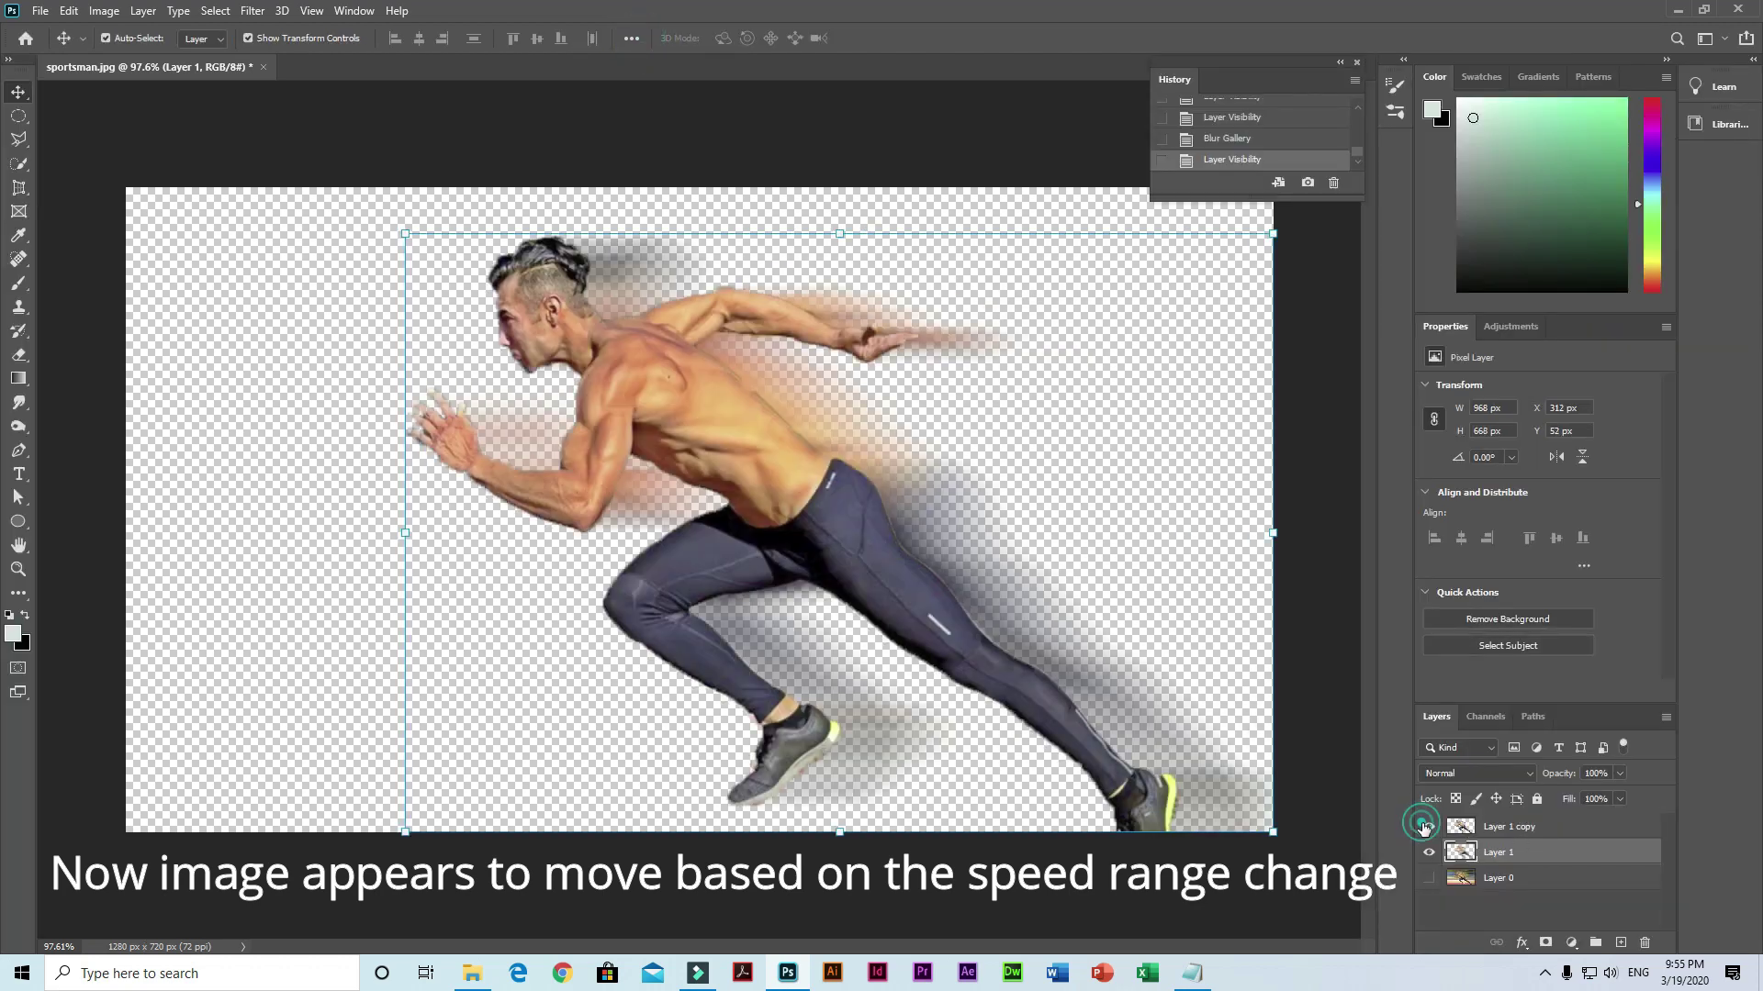
click(1501, 827)
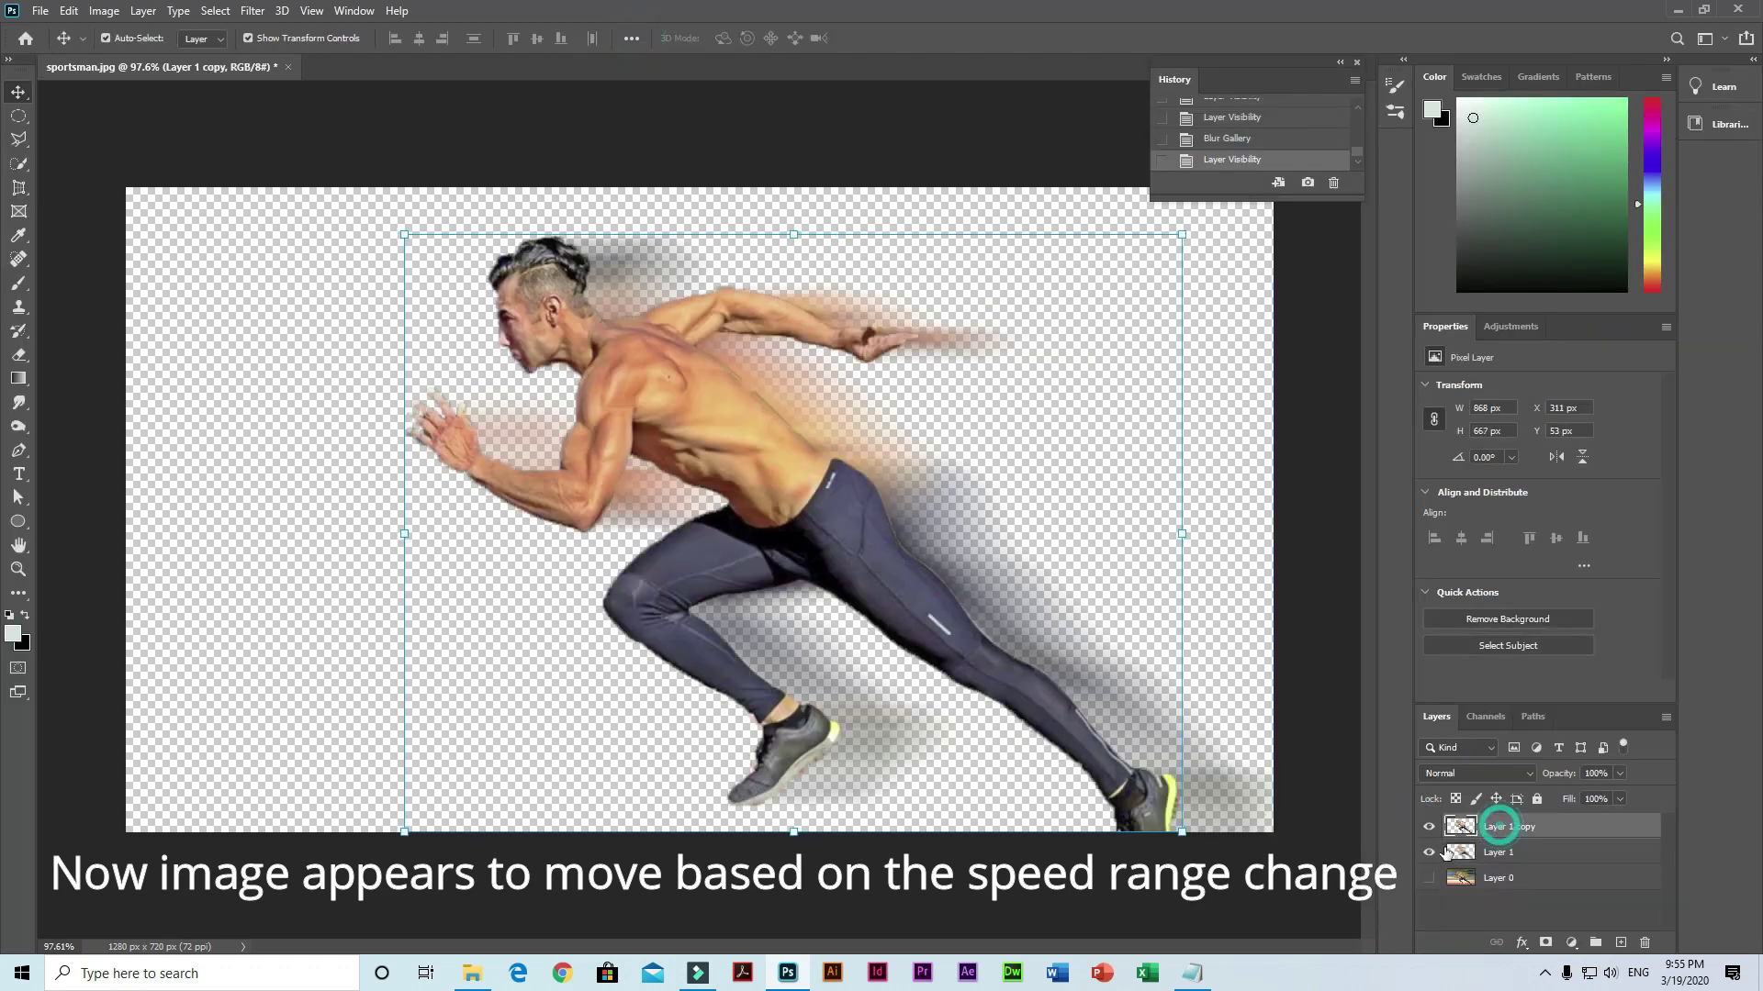
click(252, 12)
mouse_move(282, 235)
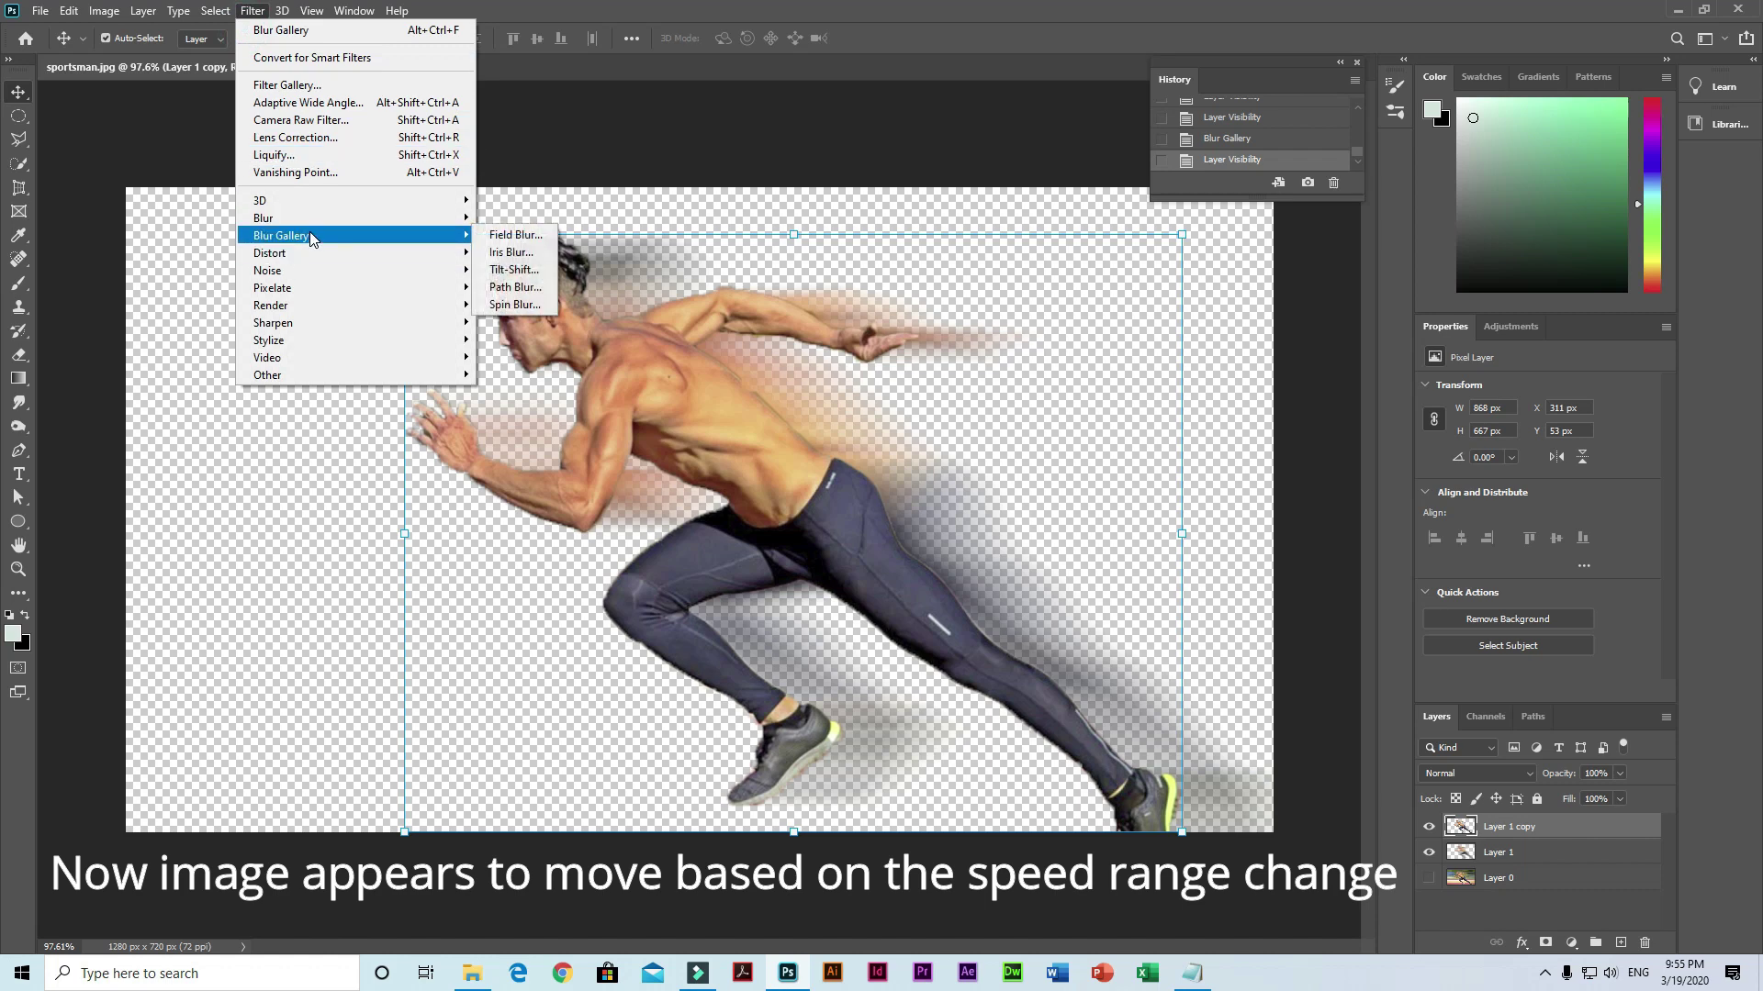
click(515, 288)
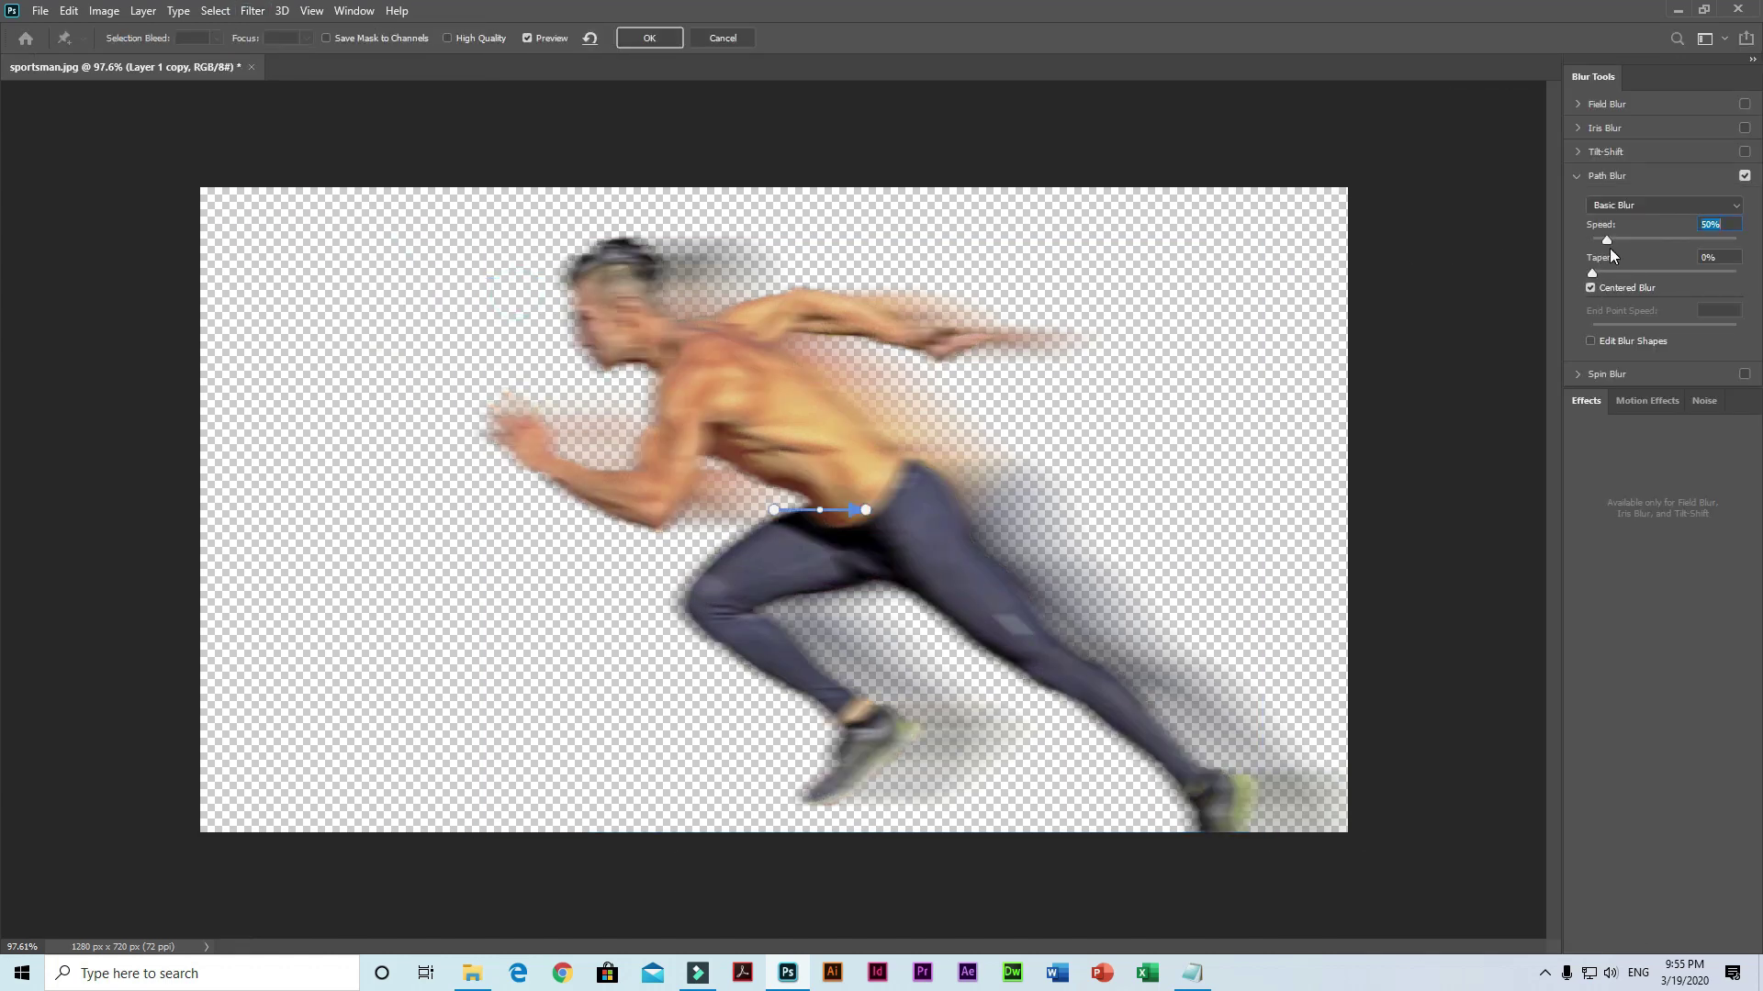
drag(1607, 239, 1602, 240)
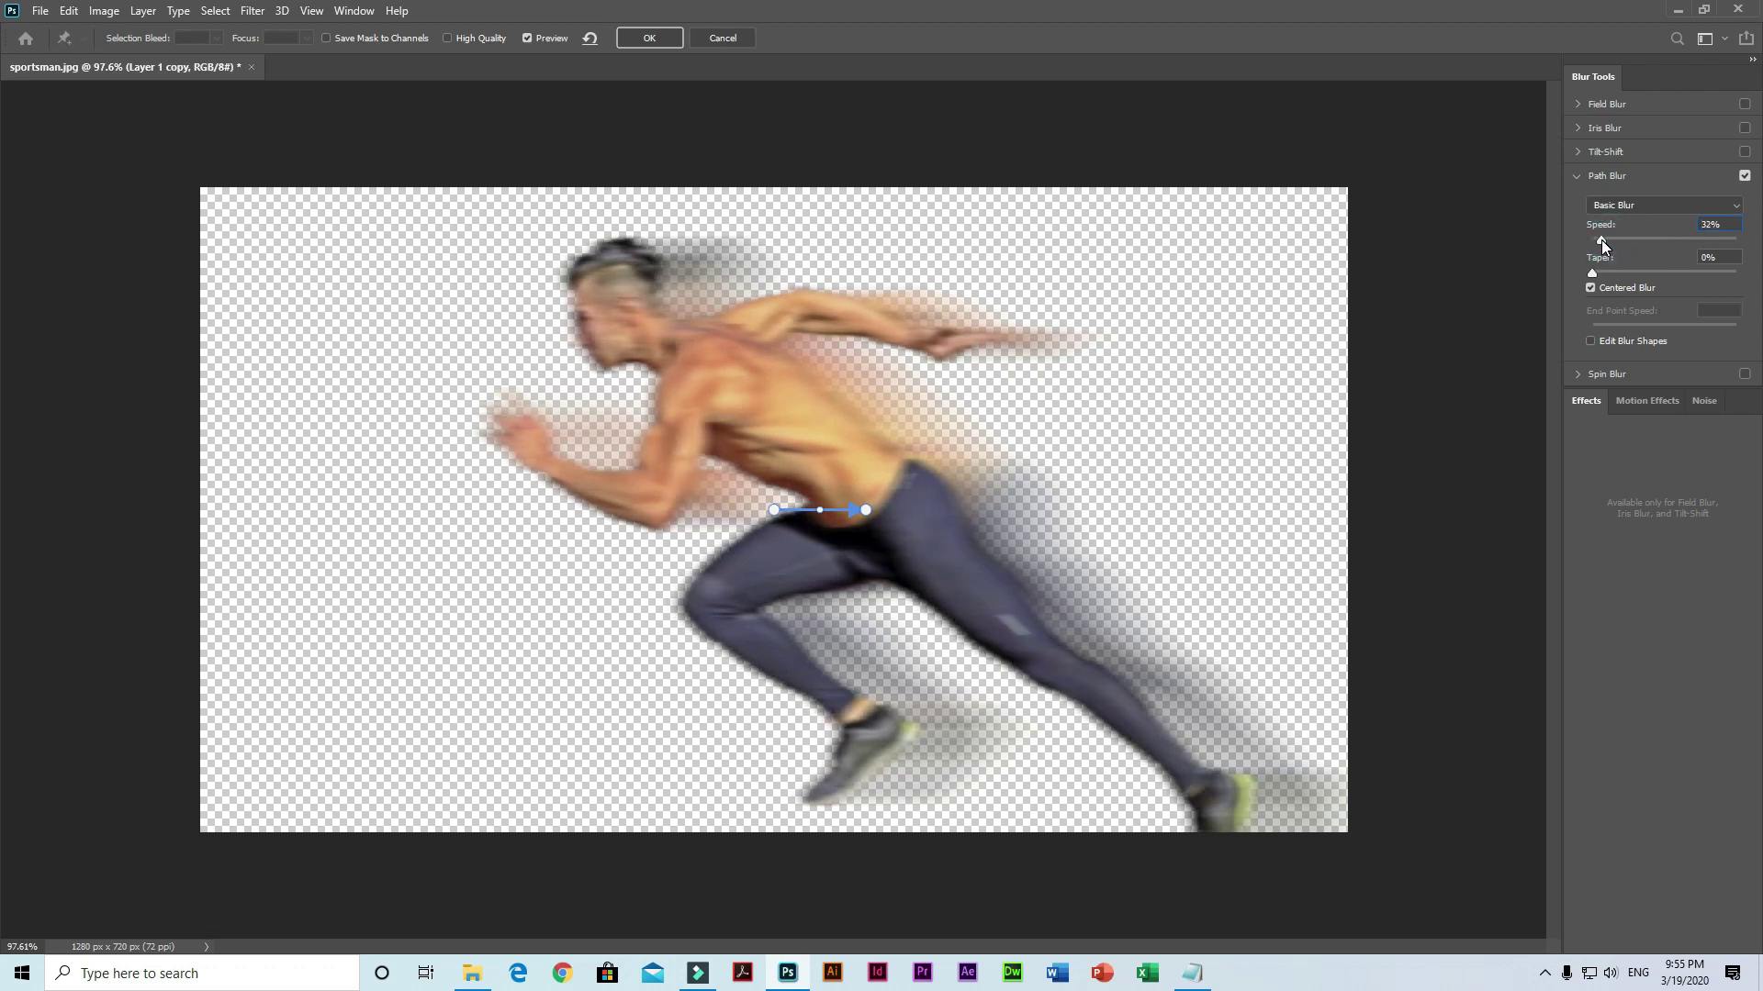
click(653, 41)
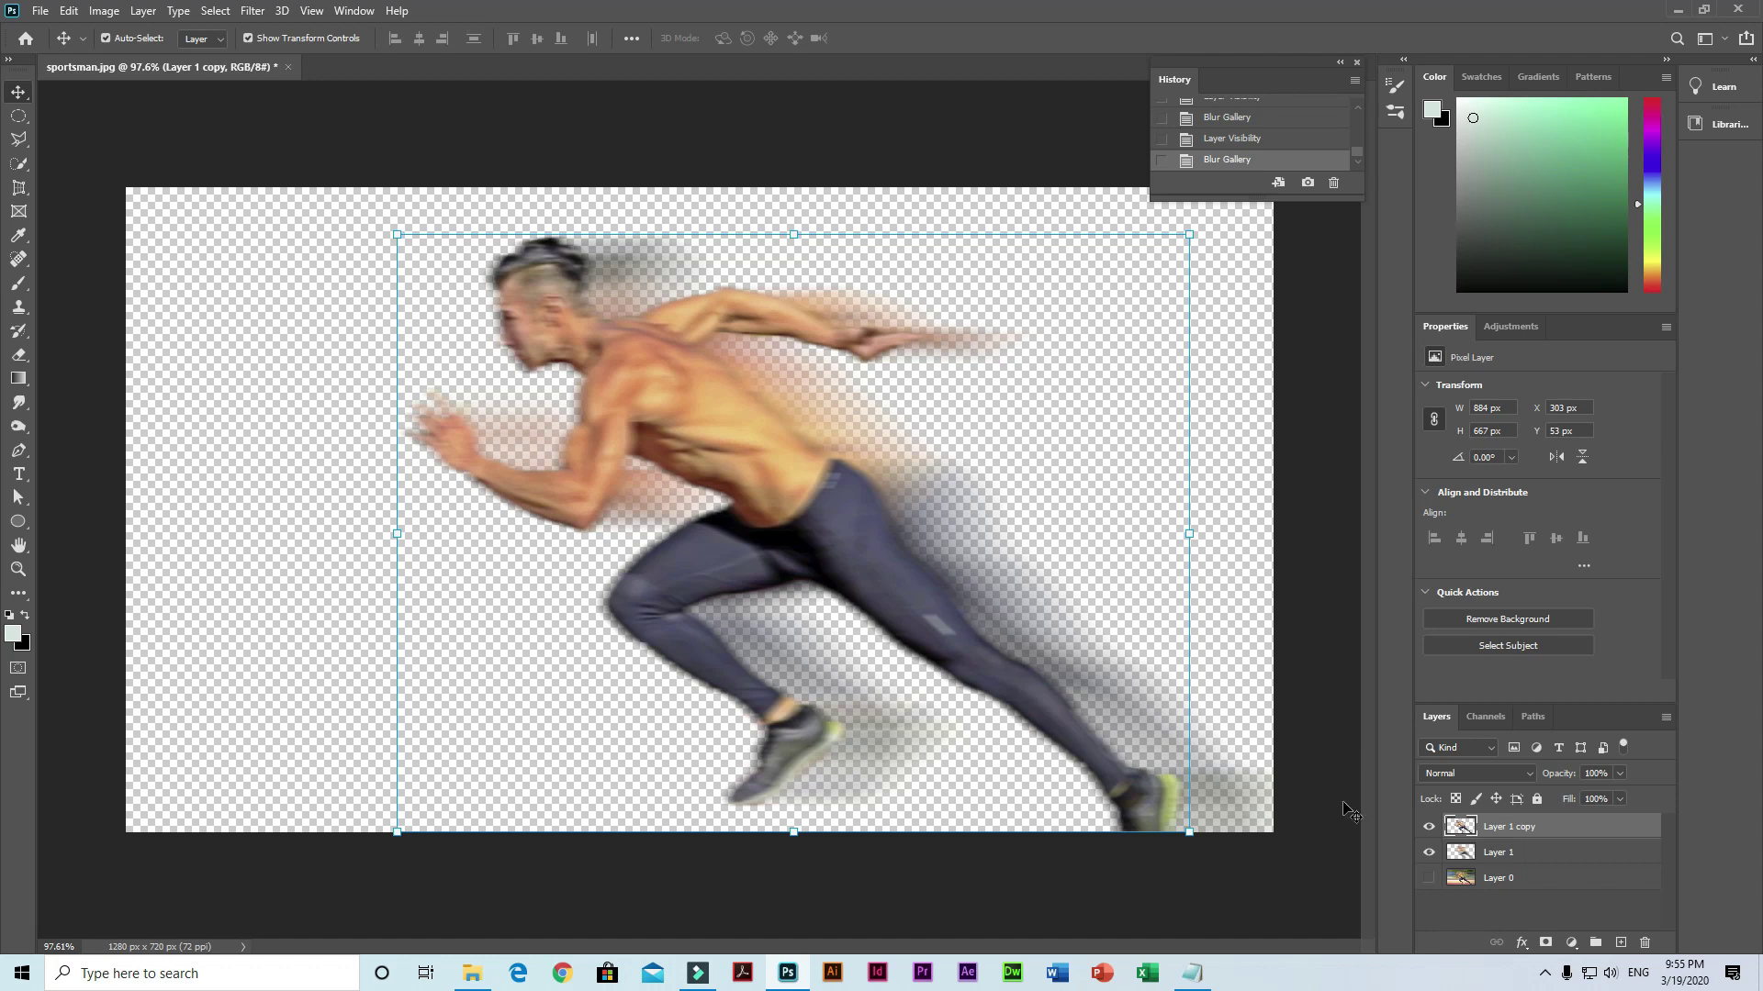
Step: Make the running-track Layer 0 visible again behind the blurred sprinter
click(1428, 879)
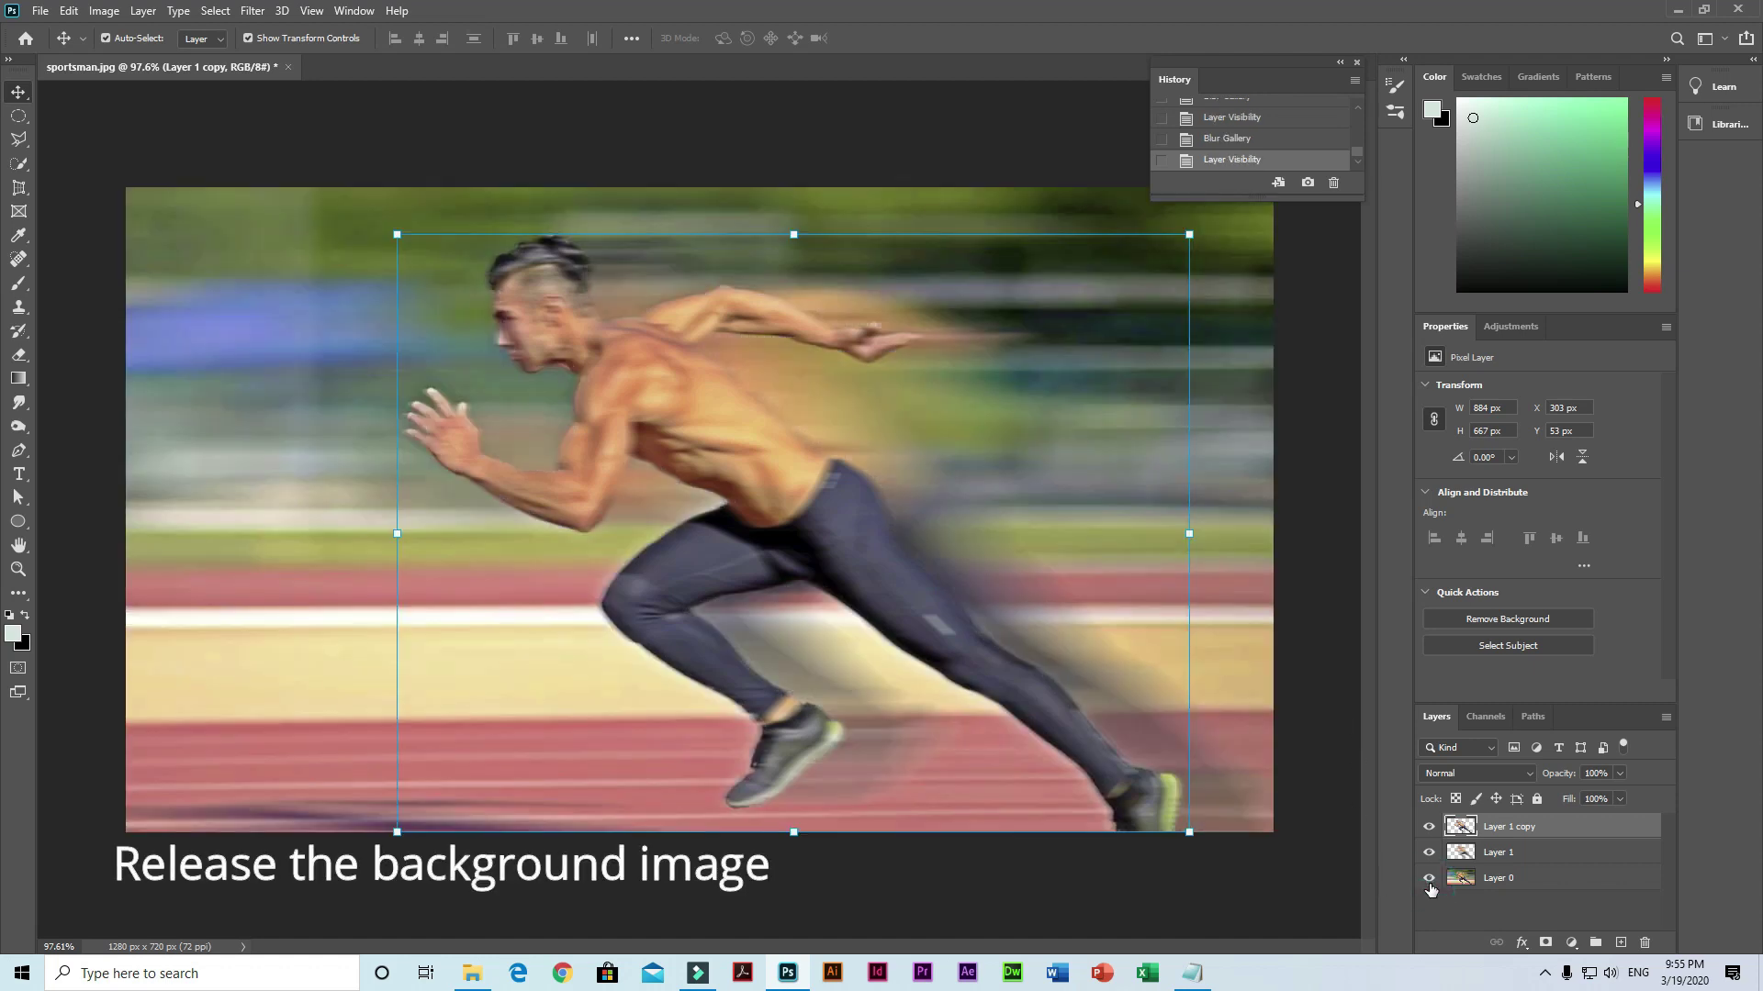